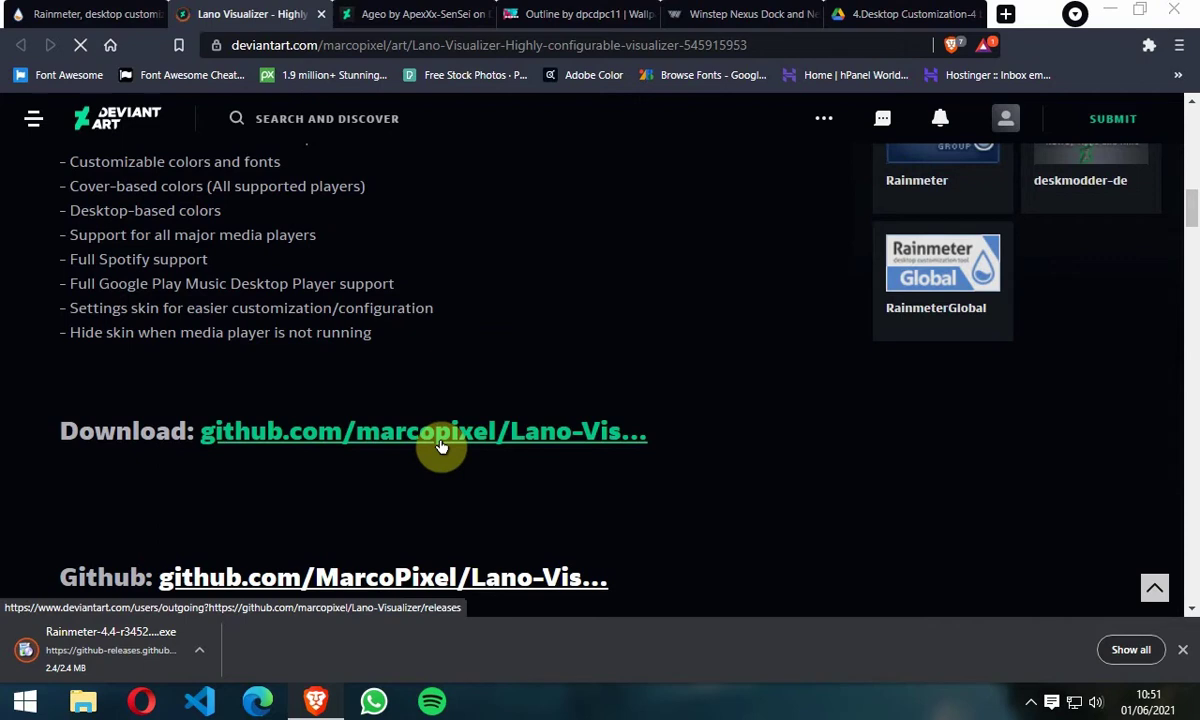
Download the Lano.Visualizer_1.1.0.rmskin file from the skin's GitHub releases page into the Downloads folder
{"action": "left_click", "coordinate": [441, 446]}
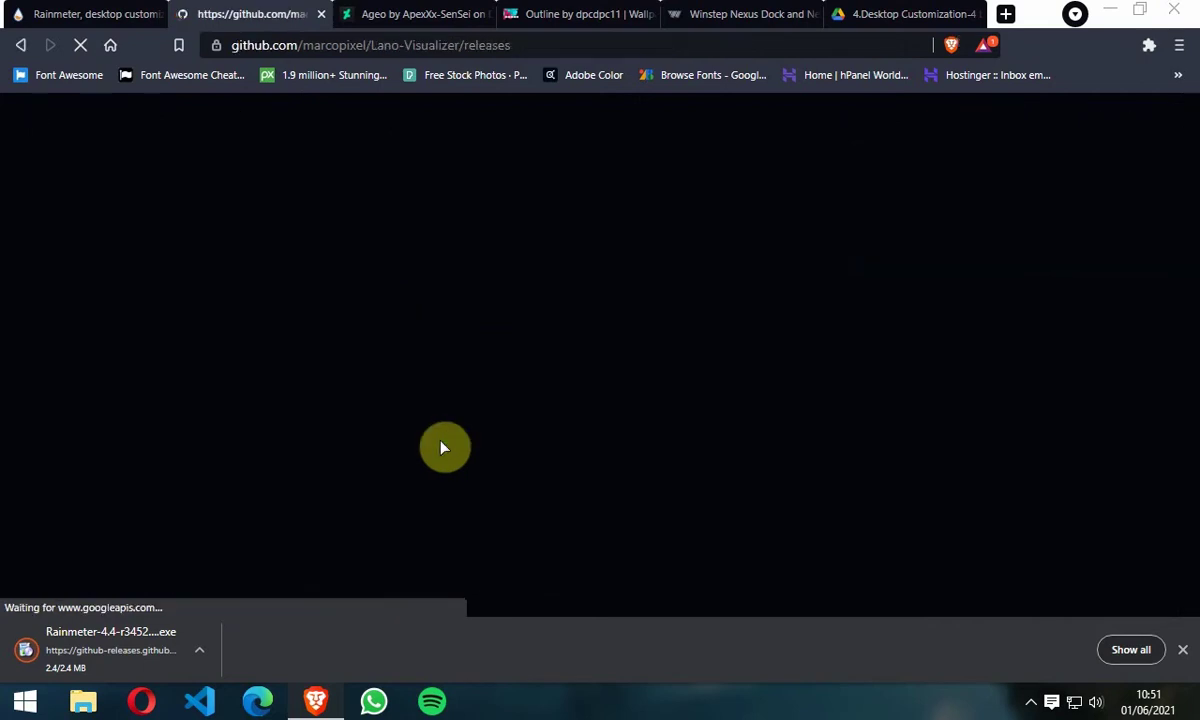
{"action": "scroll", "coordinate": [443, 447], "scroll_direction": "down", "scroll_amount": 7}
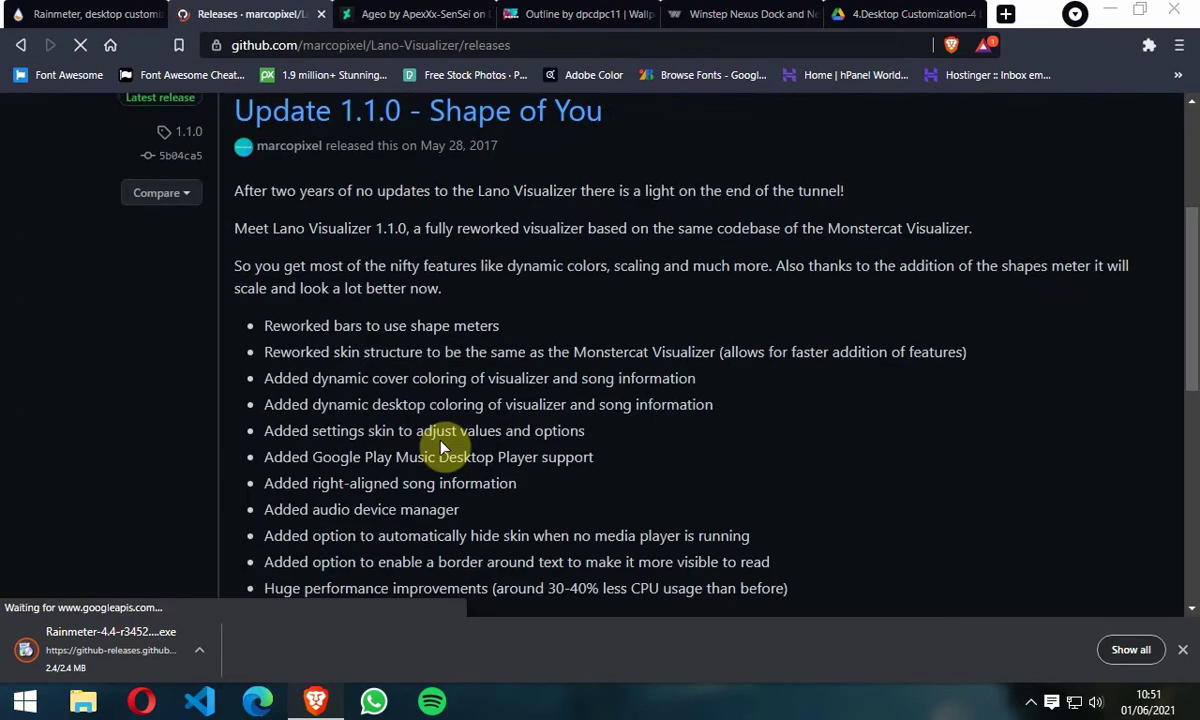
{"action": "scroll", "coordinate": [443, 447], "scroll_direction": "down", "scroll_amount": 1}
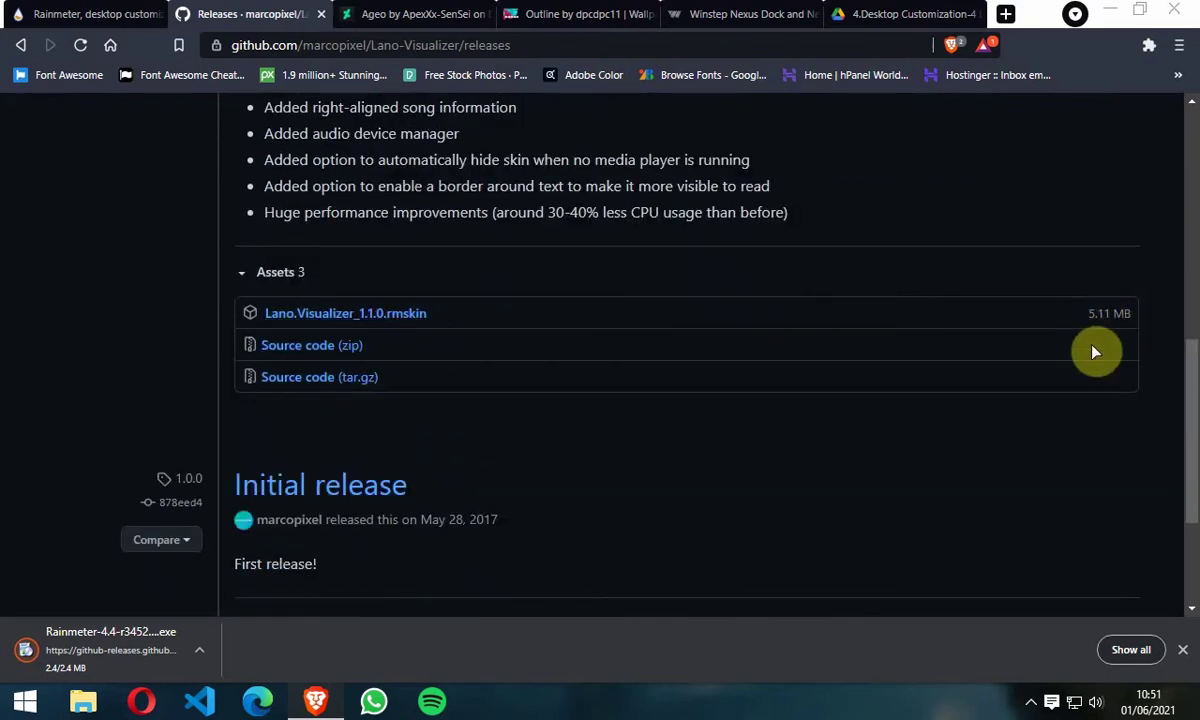
{"action": "left_click", "coordinate": [335, 314]}
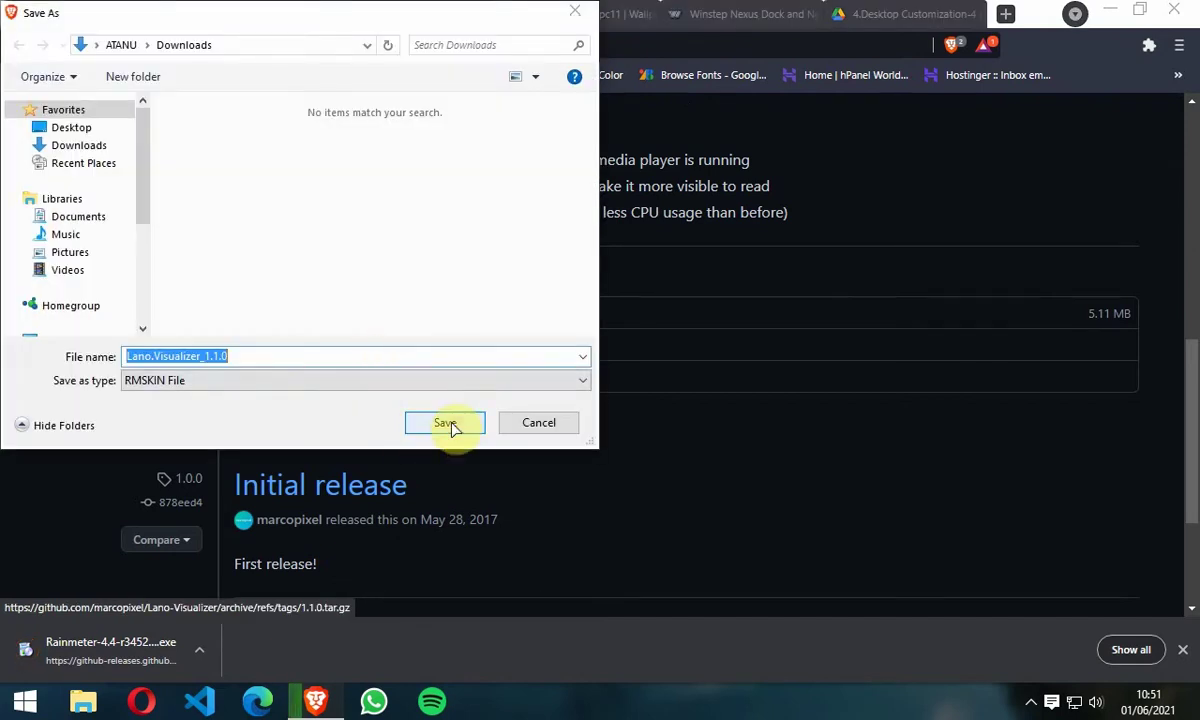
{"action": "left_click", "coordinate": [448, 424]}
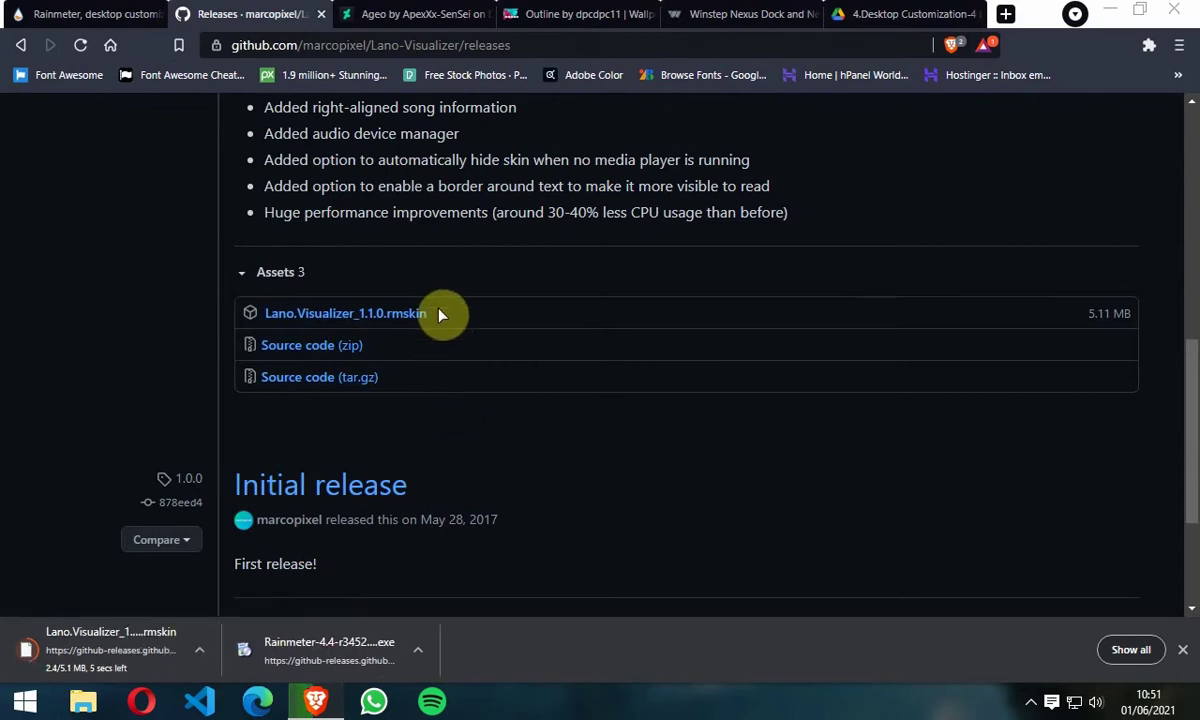
Download the Ageo Rainmeter skin from its DeviantArt page into the Downloads folder
{"action": "left_click", "coordinate": [380, 15]}
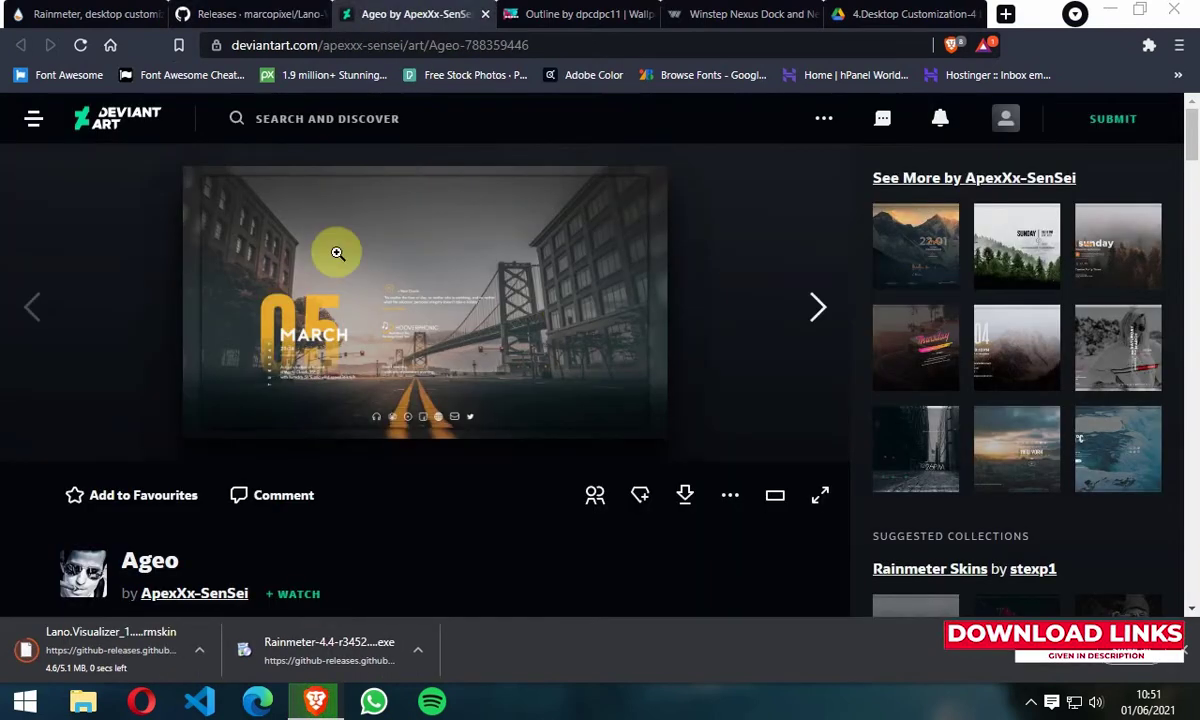
{"action": "left_click", "coordinate": [677, 505]}
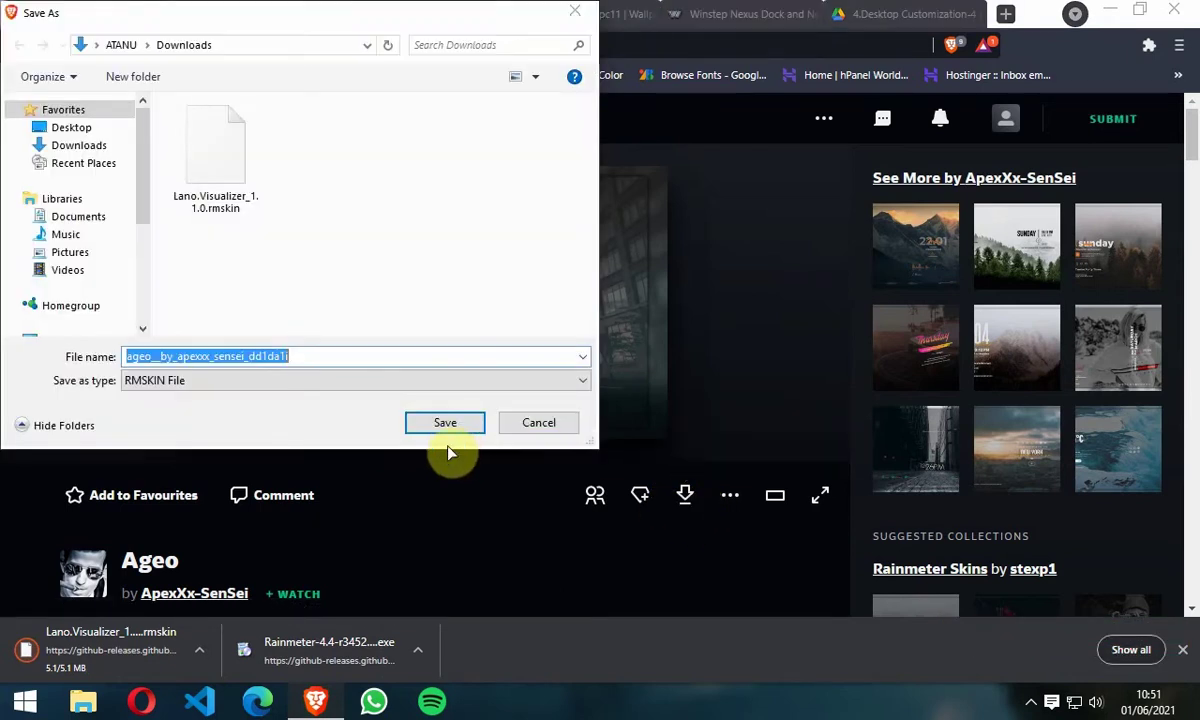
{"action": "left_click", "coordinate": [446, 427]}
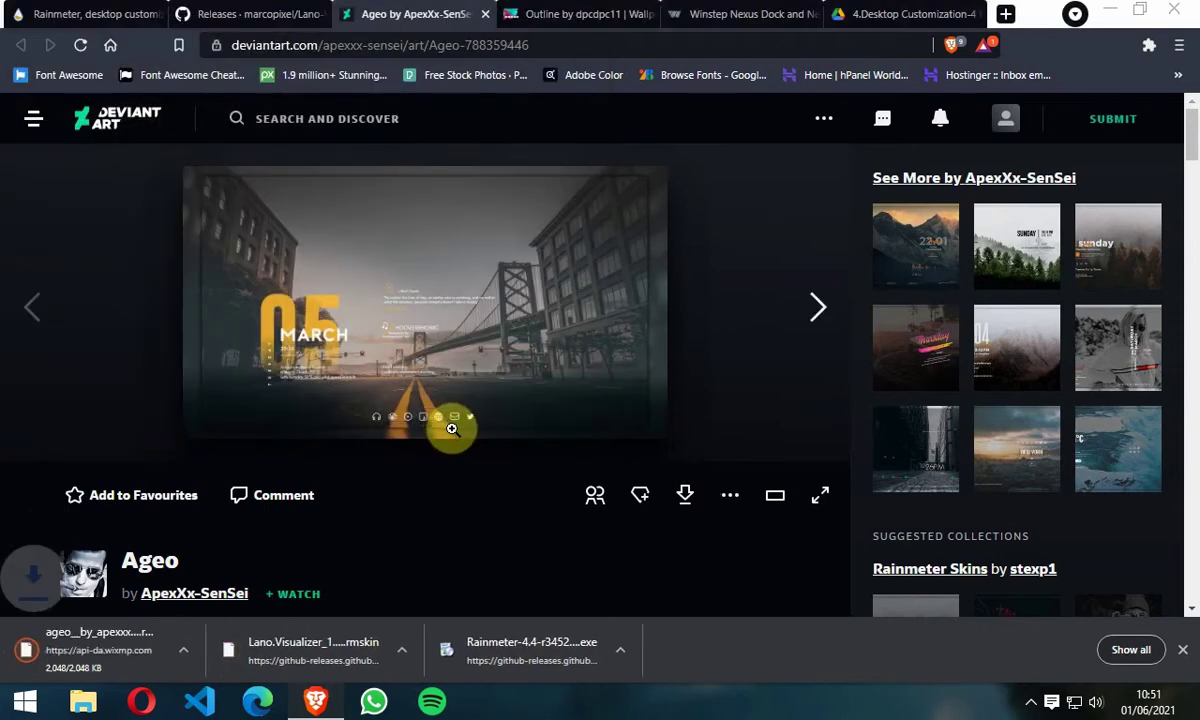
Download the Outline wallpaper from WallpaperHub in its default version
{"action": "left_click", "coordinate": [530, 15]}
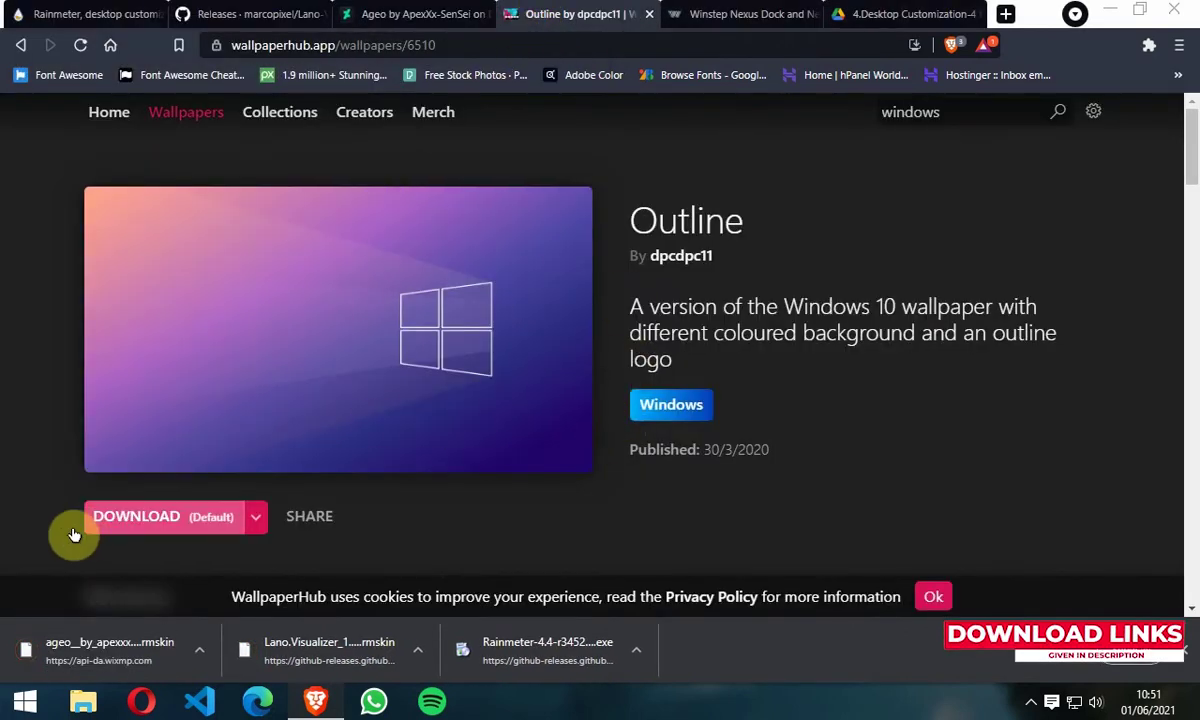
{"action": "left_click", "coordinate": [172, 520]}
{"action": "left_click", "coordinate": [446, 420]}
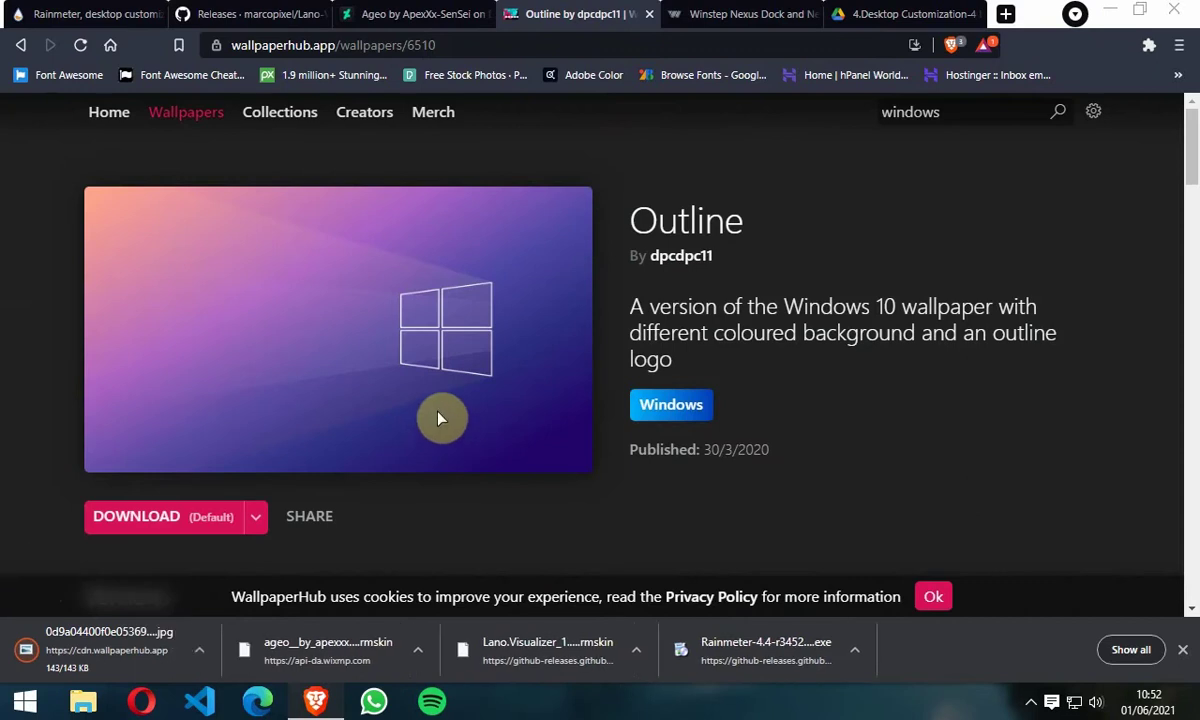
Download the free Winstep Nexus dock as nexus.zip from the Winstep site into the Downloads folder
{"action": "left_click", "coordinate": [712, 14]}
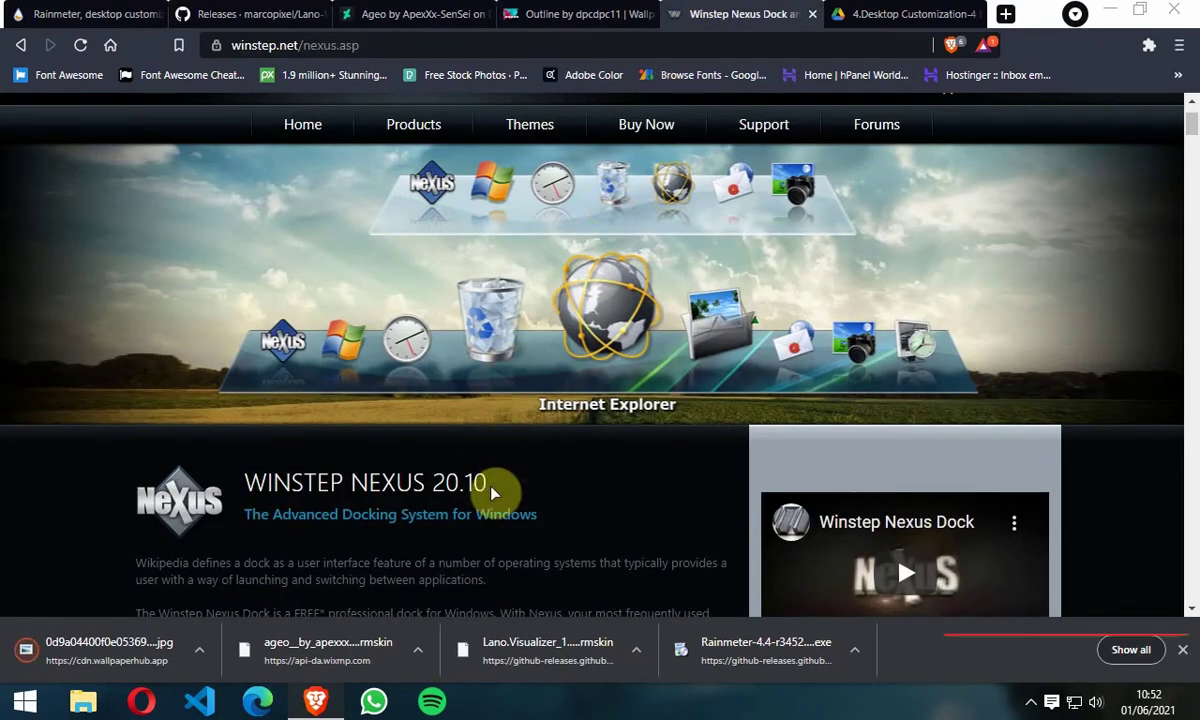
{"action": "scroll", "coordinate": [491, 494], "scroll_direction": "down", "scroll_amount": 4}
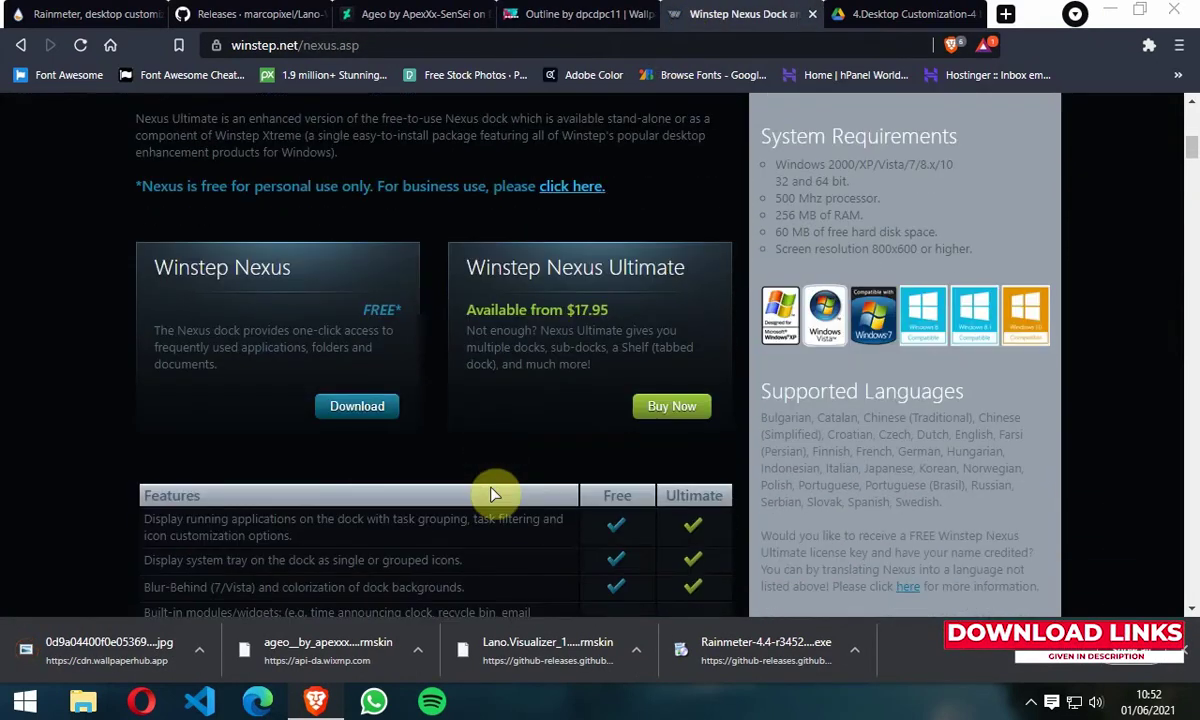
{"action": "left_click", "coordinate": [358, 410]}
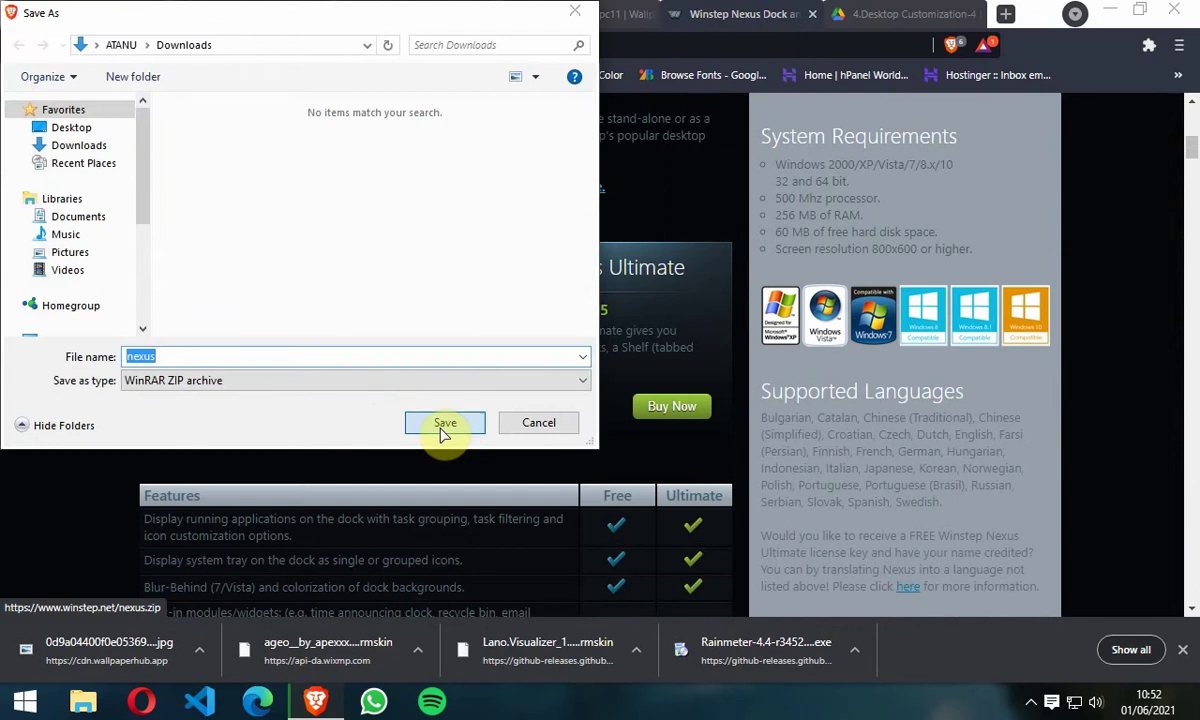
{"action": "left_click", "coordinate": [443, 425]}
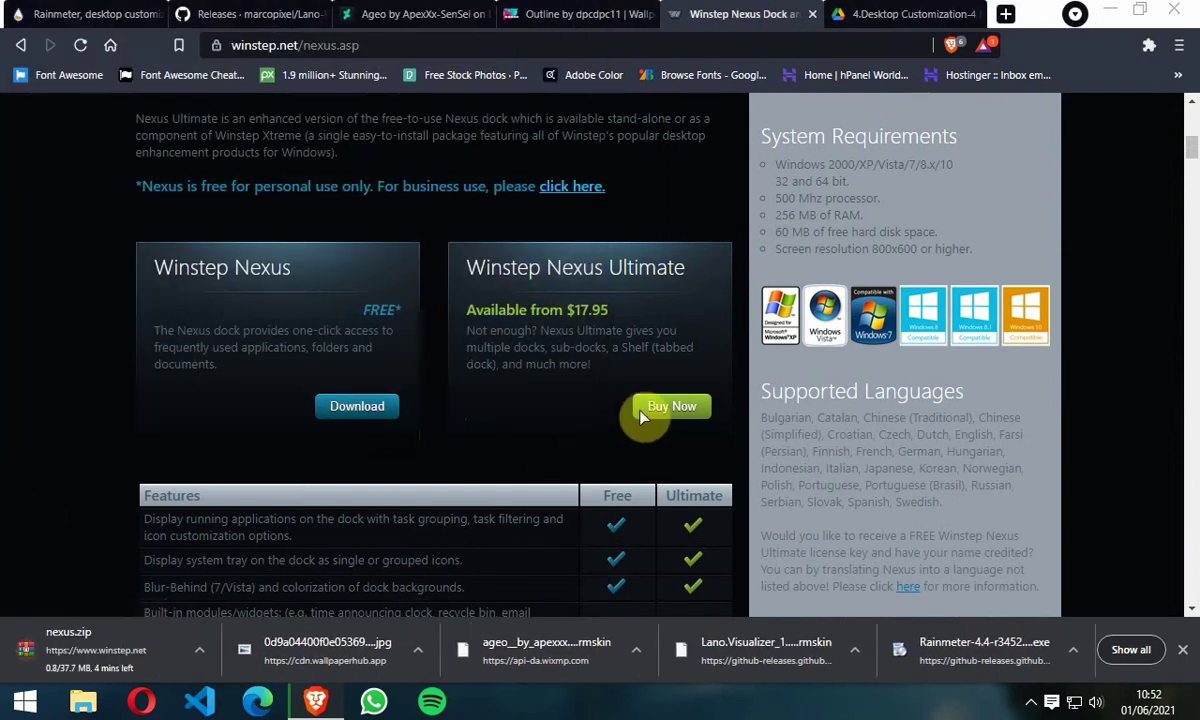
Download the Desktop Customization-4 RAR archive from Google Drive into the Downloads folder
{"action": "left_click", "coordinate": [840, 18]}
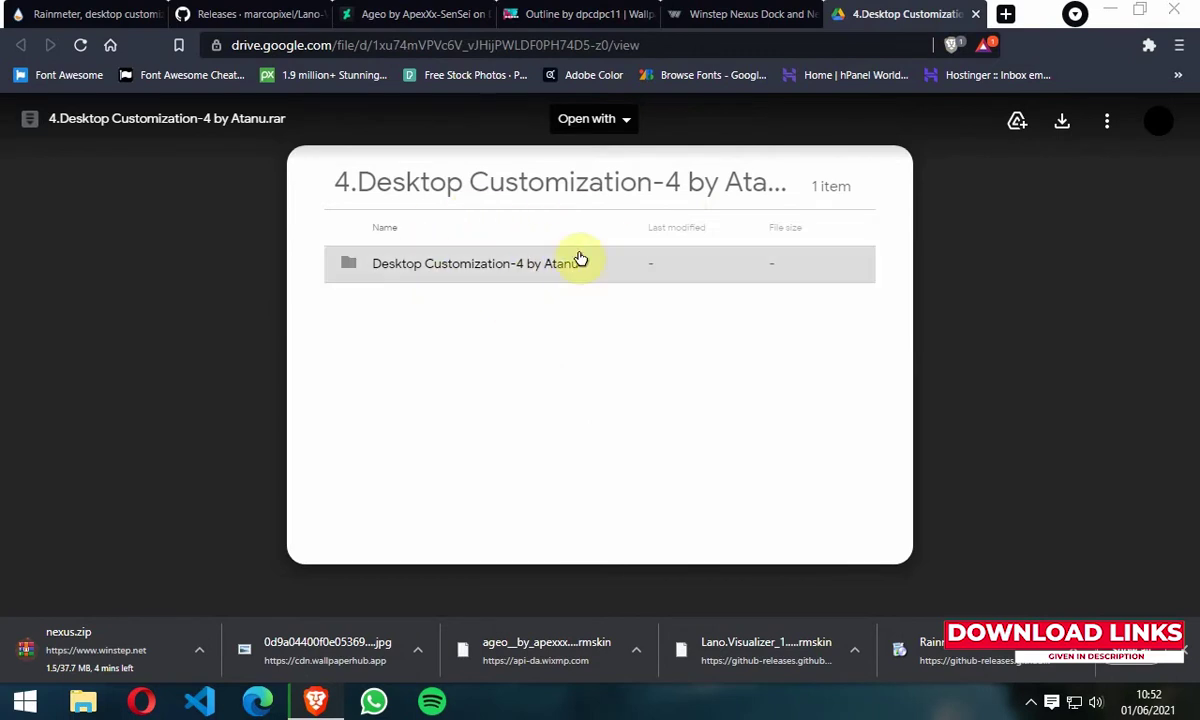
{"action": "left_click", "coordinate": [1060, 122]}
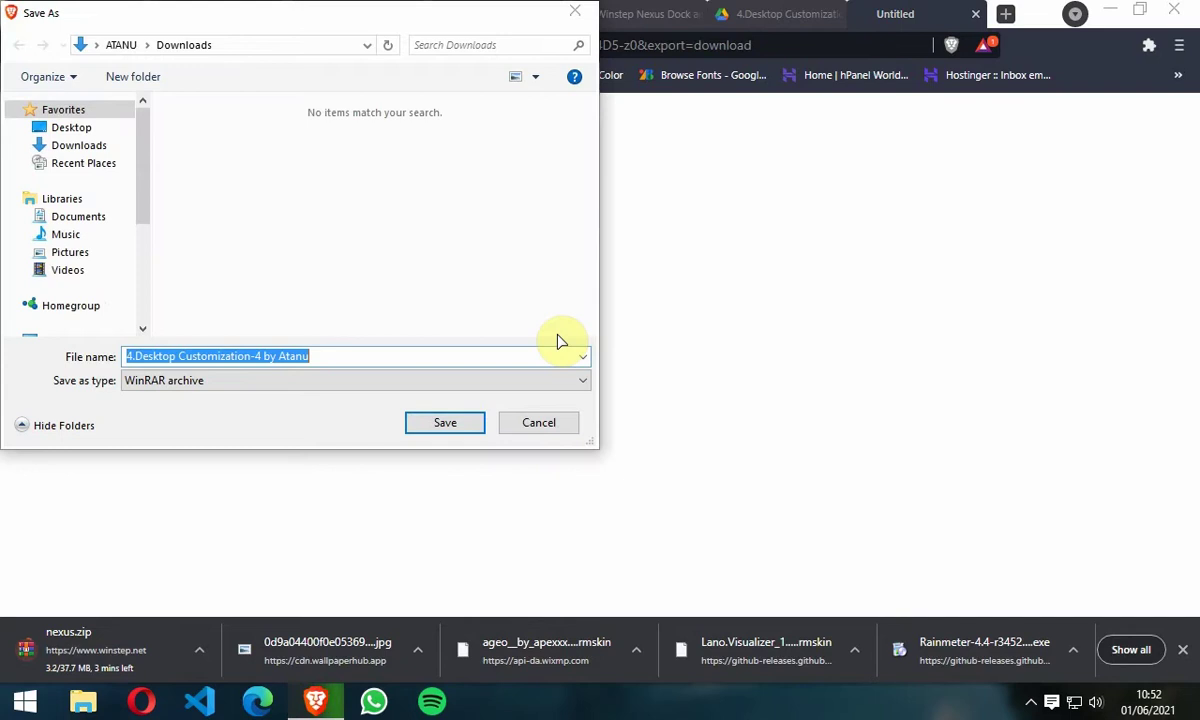
{"action": "left_click", "coordinate": [466, 430]}
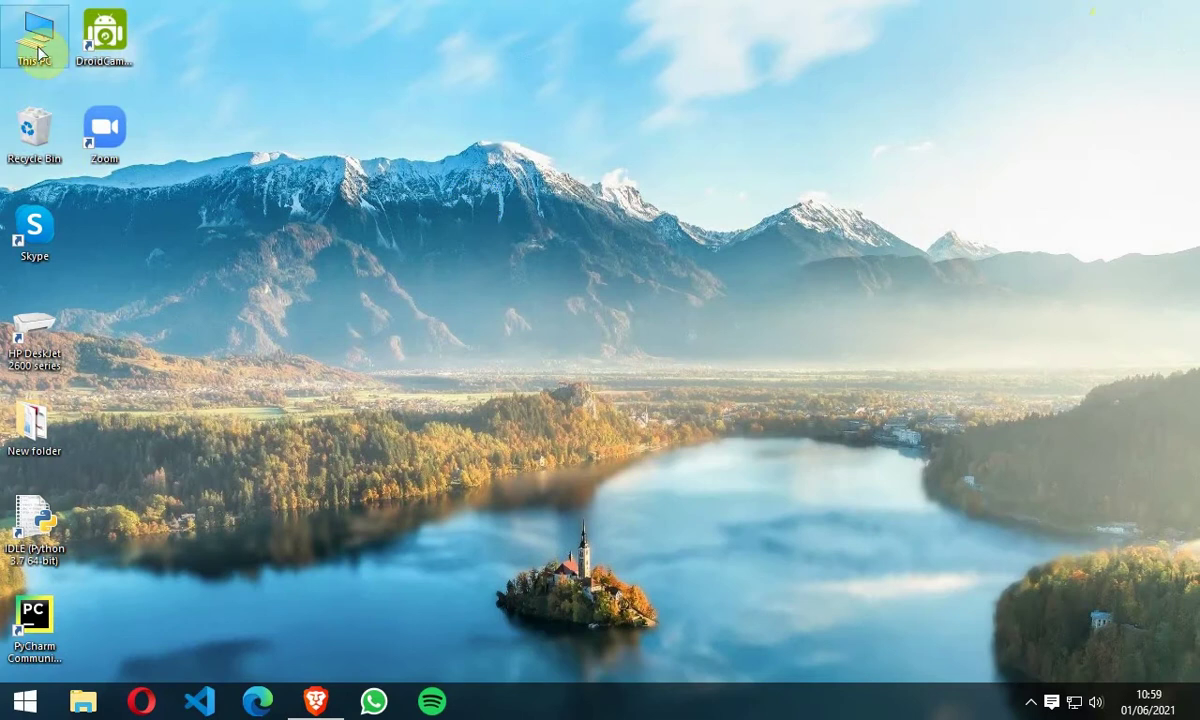
Set the downloaded Outline wallpaper image from the Downloads folder as the desktop background, using Windows Photo Viewer
{"action": "double_click", "coordinate": [38, 52]}
{"action": "left_click", "coordinate": [168, 213]}
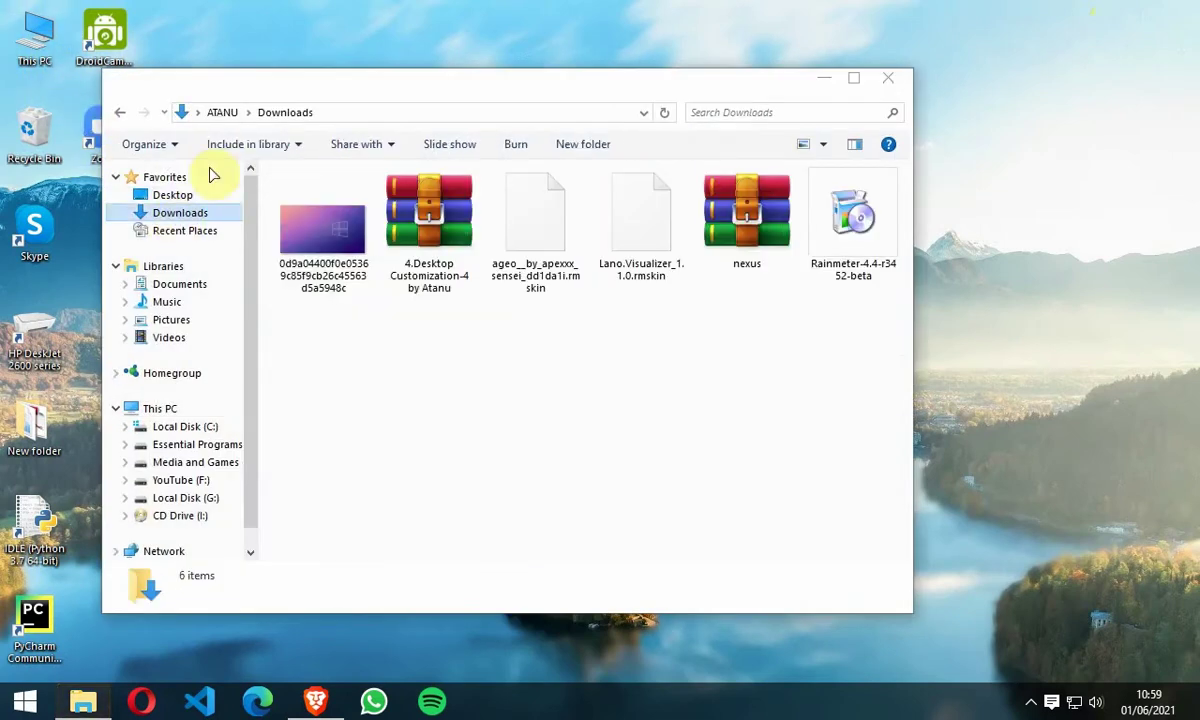
{"action": "left_click_drag", "start_coordinate": [295, 83], "coordinate": [488, 108]}
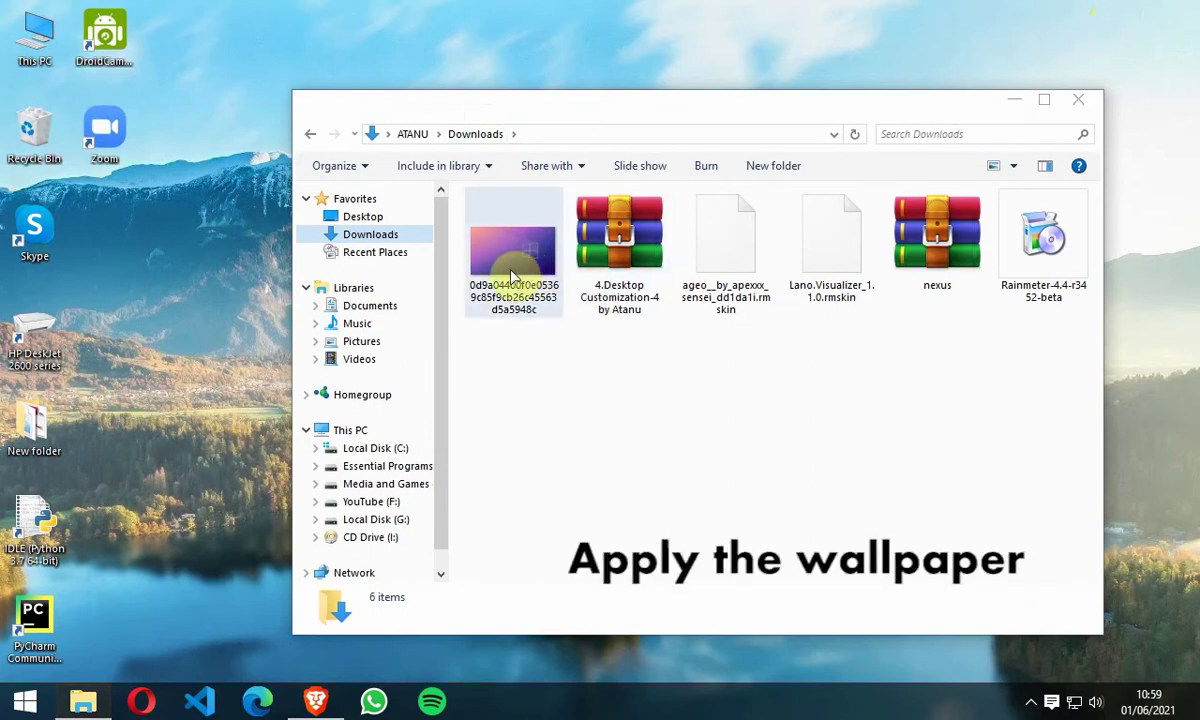
{"action": "double_click", "coordinate": [515, 262]}
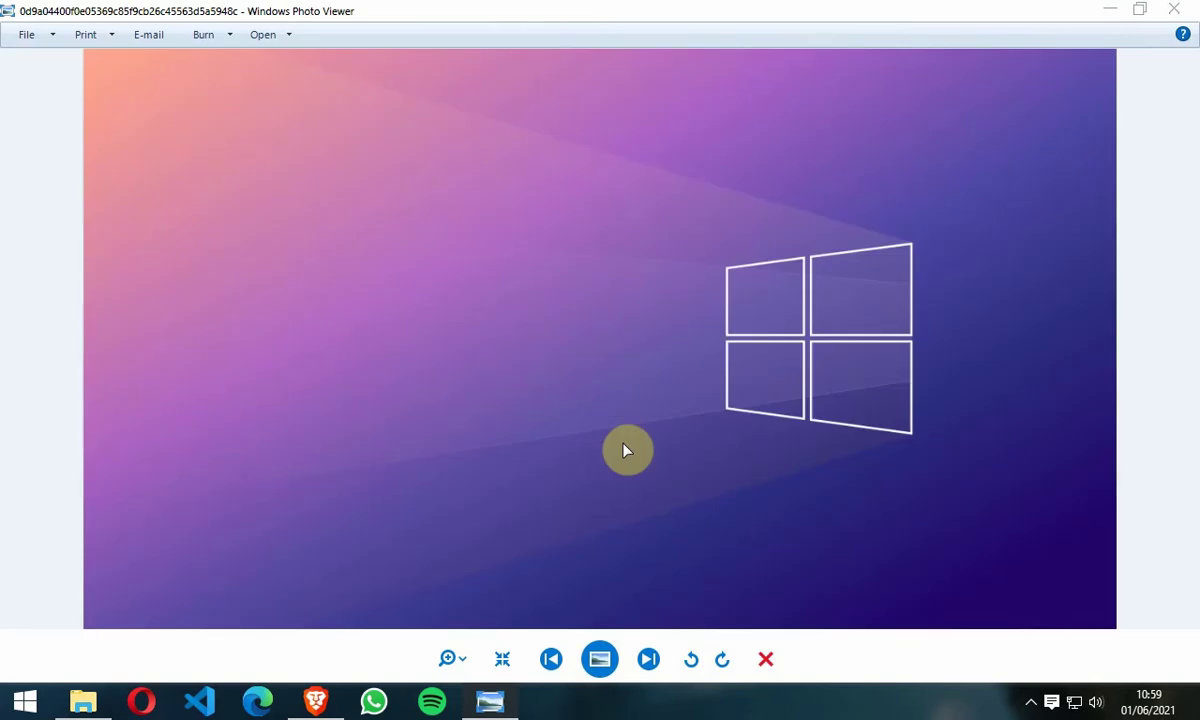
{"action": "right_click", "coordinate": [623, 447]}
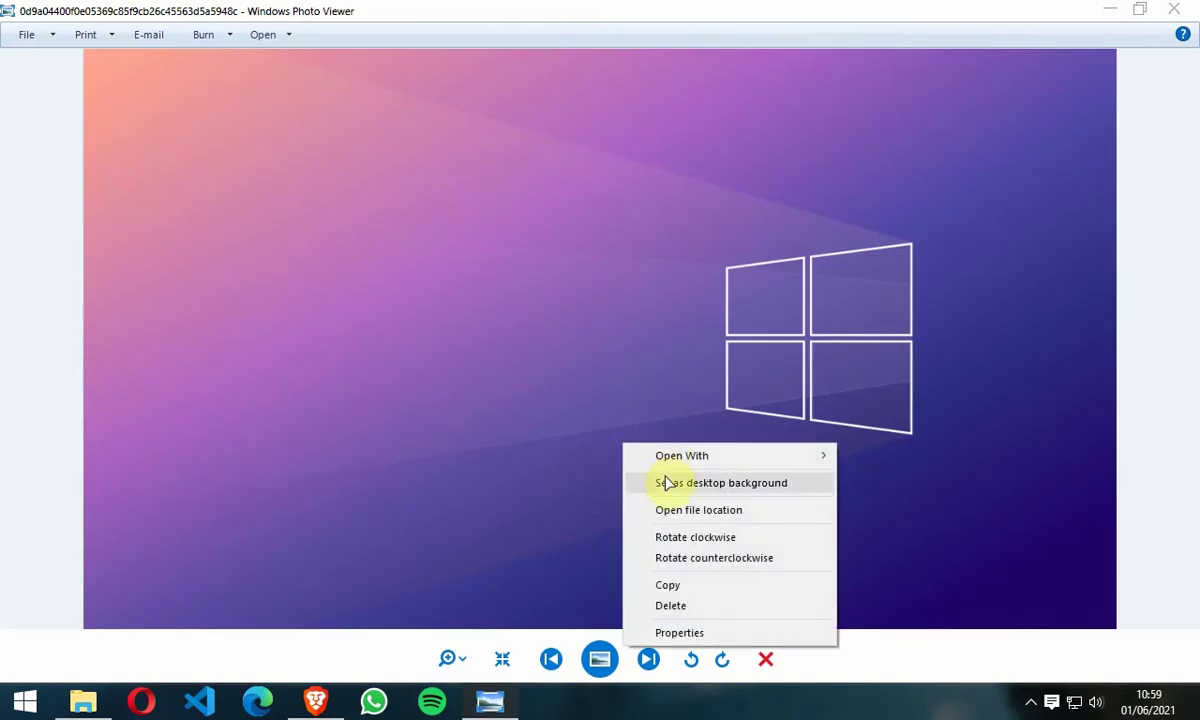
{"action": "left_click", "coordinate": [738, 487]}
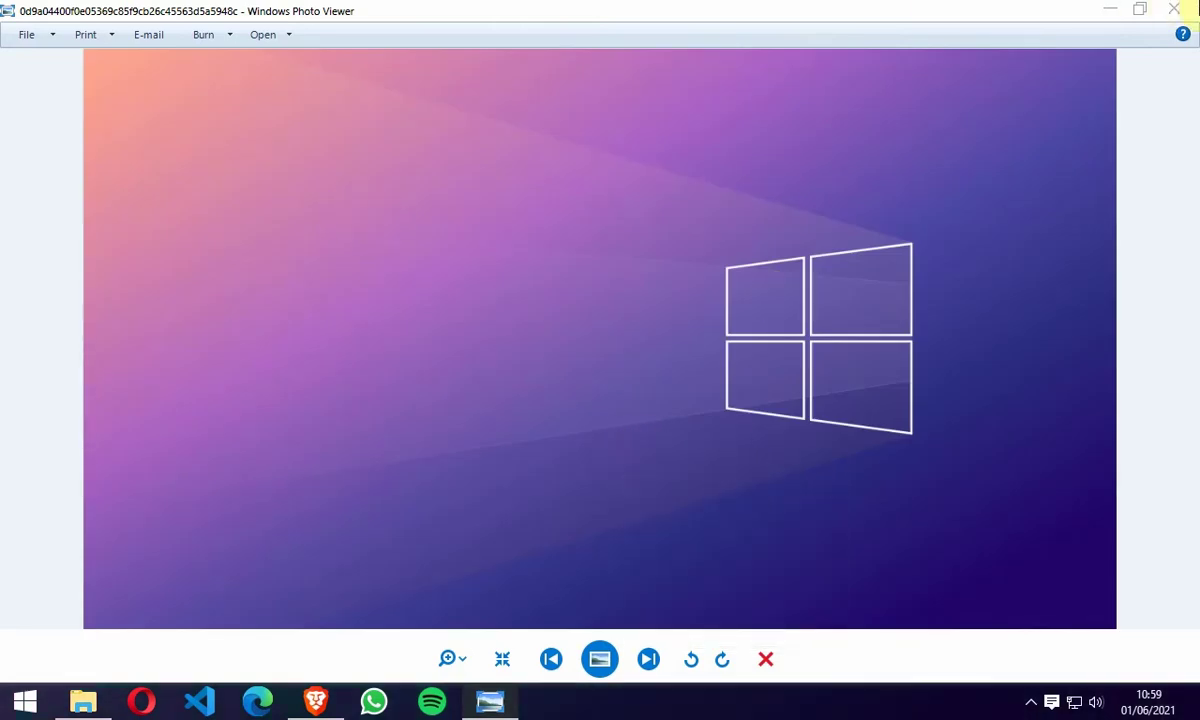
{"action": "left_click", "coordinate": [1183, 9]}
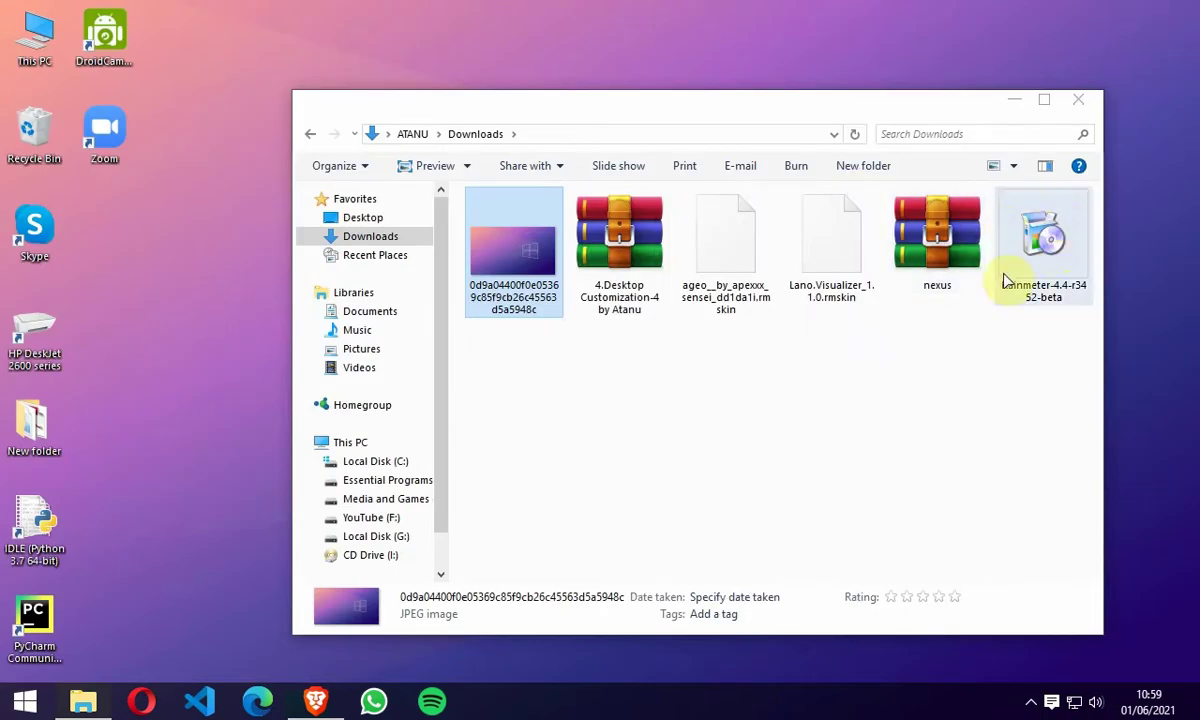
Install Rainmeter 4.4 from the downloaded installer in English with the standard installation, and run it on finishing
{"action": "left_click", "coordinate": [1065, 270]}
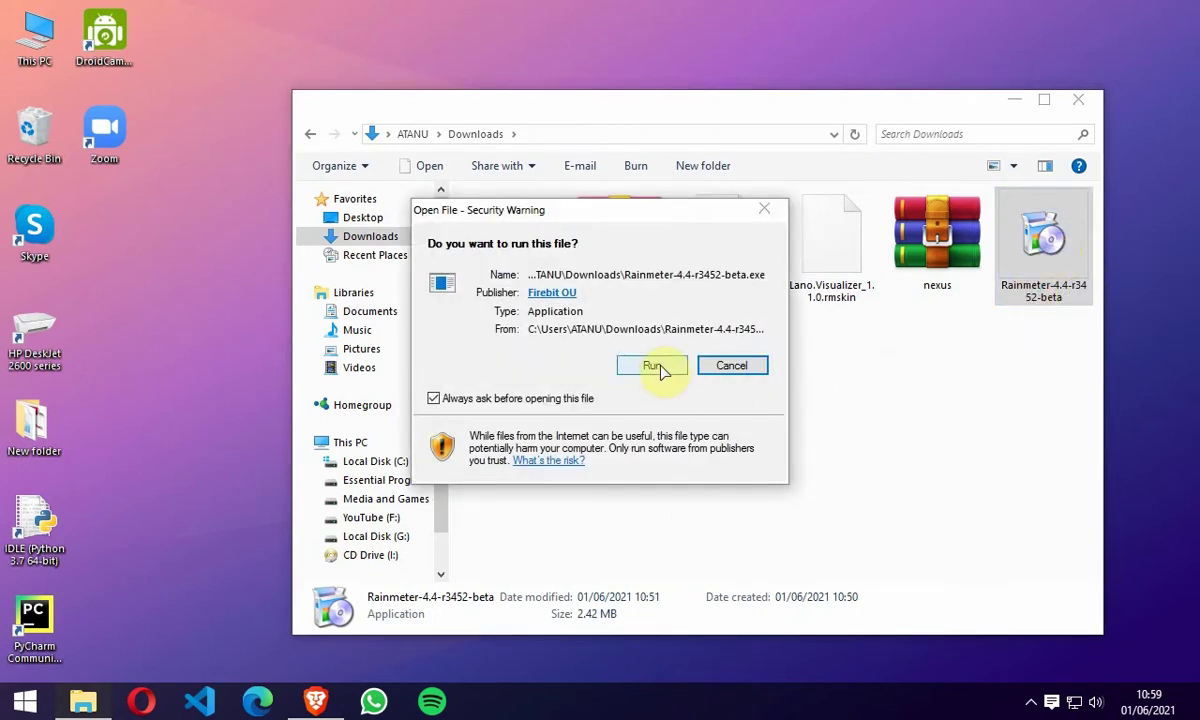
{"action": "left_click", "coordinate": [652, 366]}
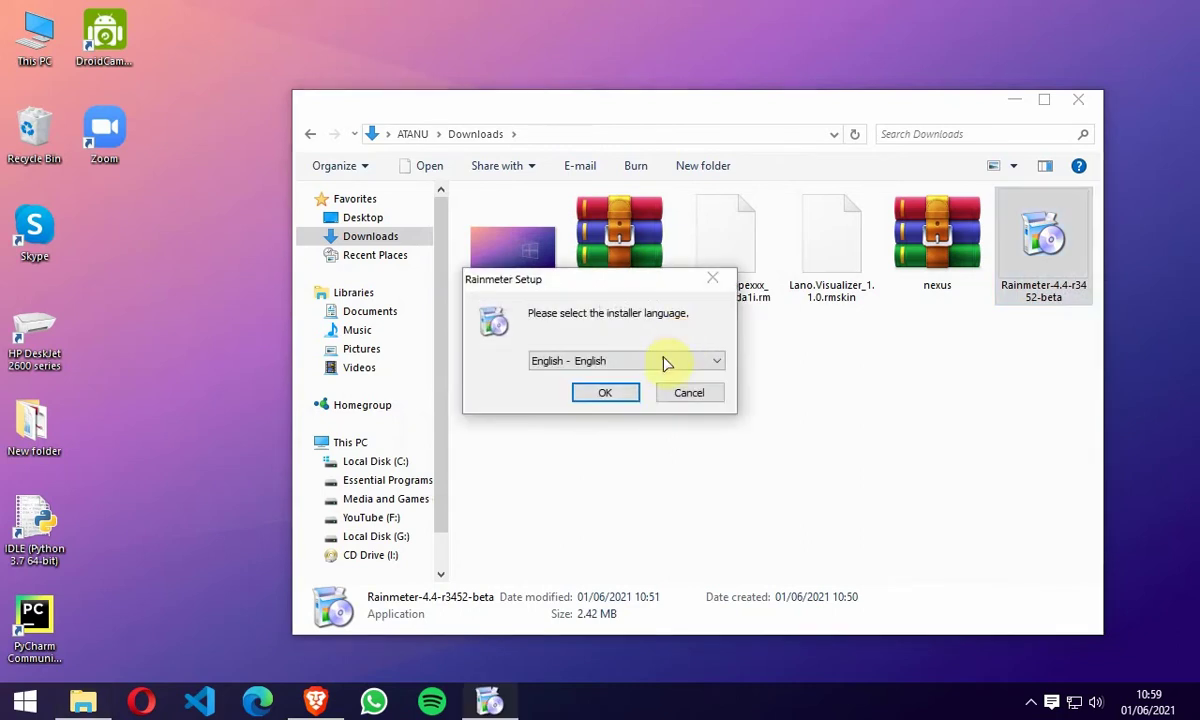
{"action": "left_click", "coordinate": [622, 395]}
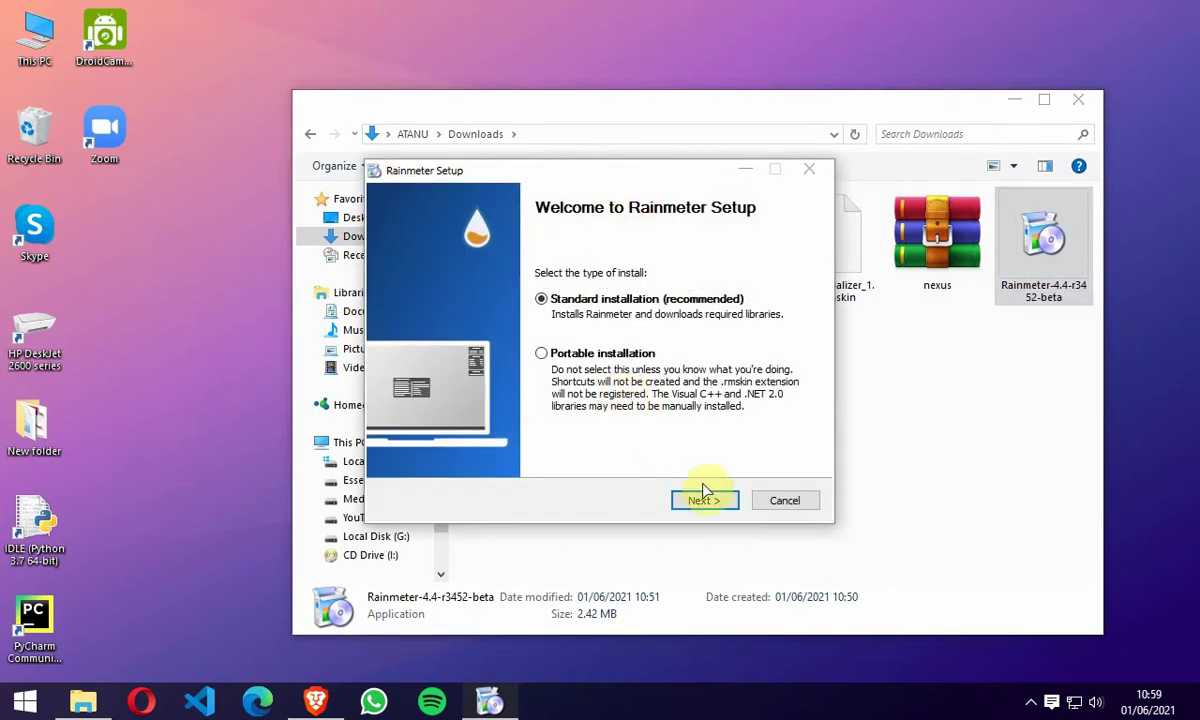
{"action": "left_click", "coordinate": [705, 497]}
{"action": "left_click", "coordinate": [402, 362]}
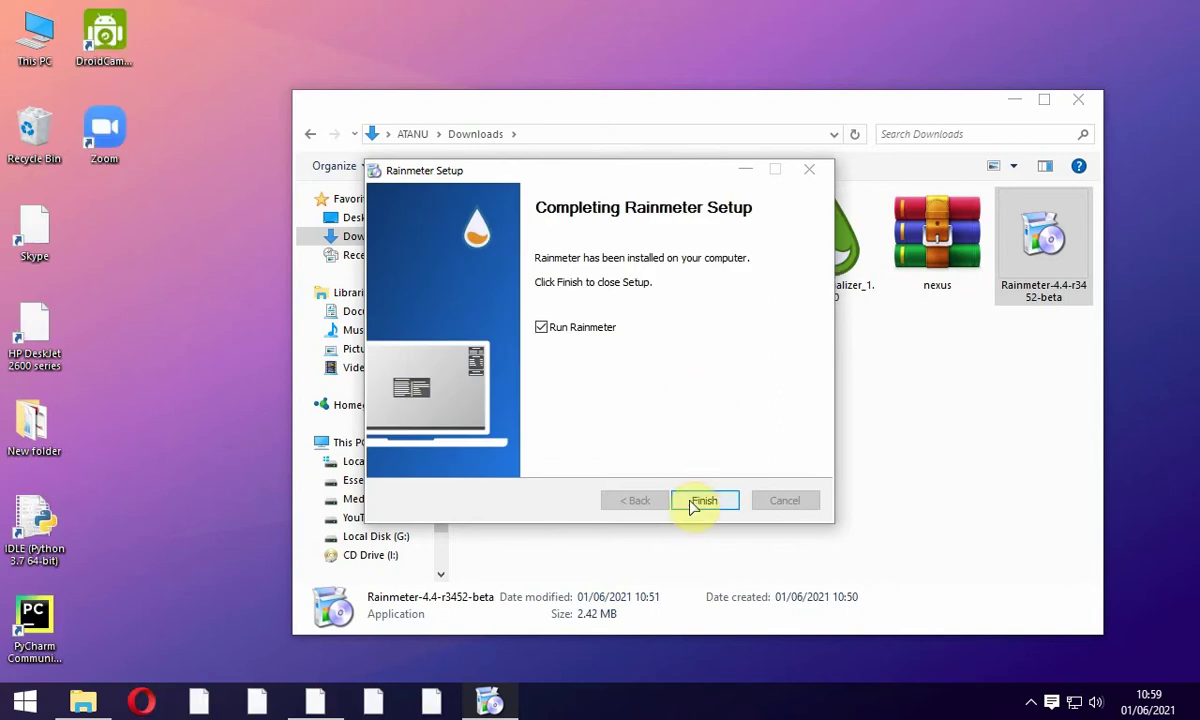
{"action": "left_click", "coordinate": [701, 501]}
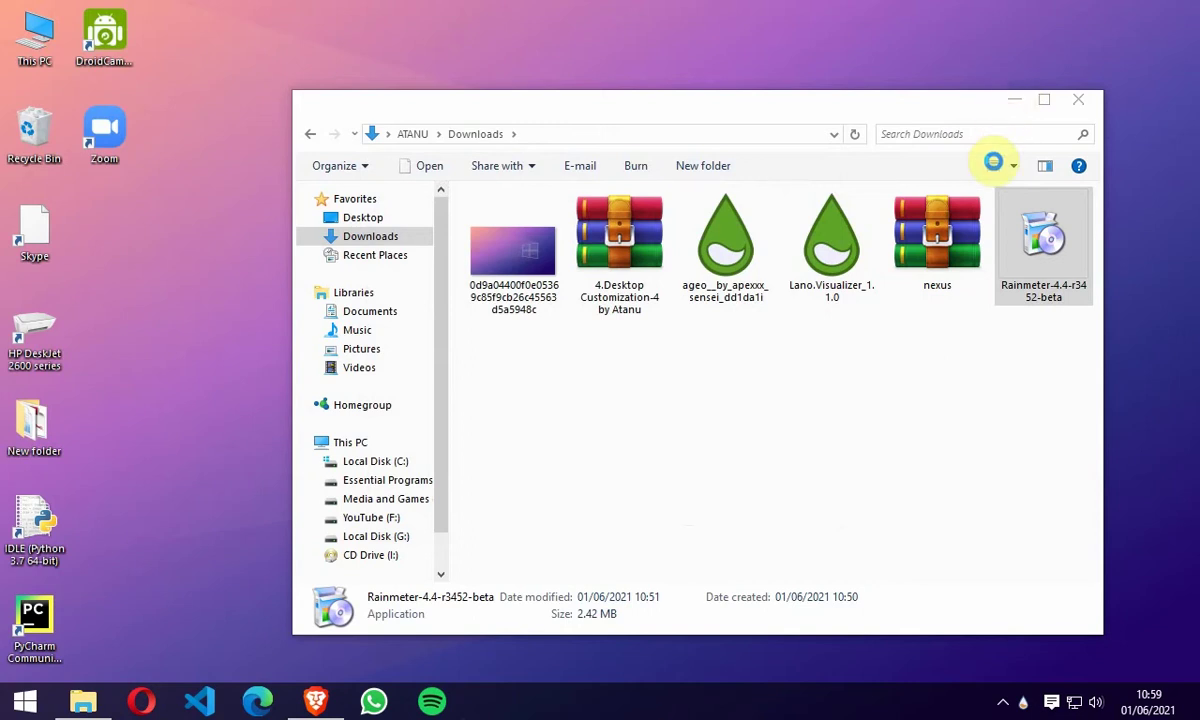
Unload the default Rainmeter skins from the desktop: the welcome panel, disks, system and clock
{"action": "left_click", "coordinate": [1013, 104]}
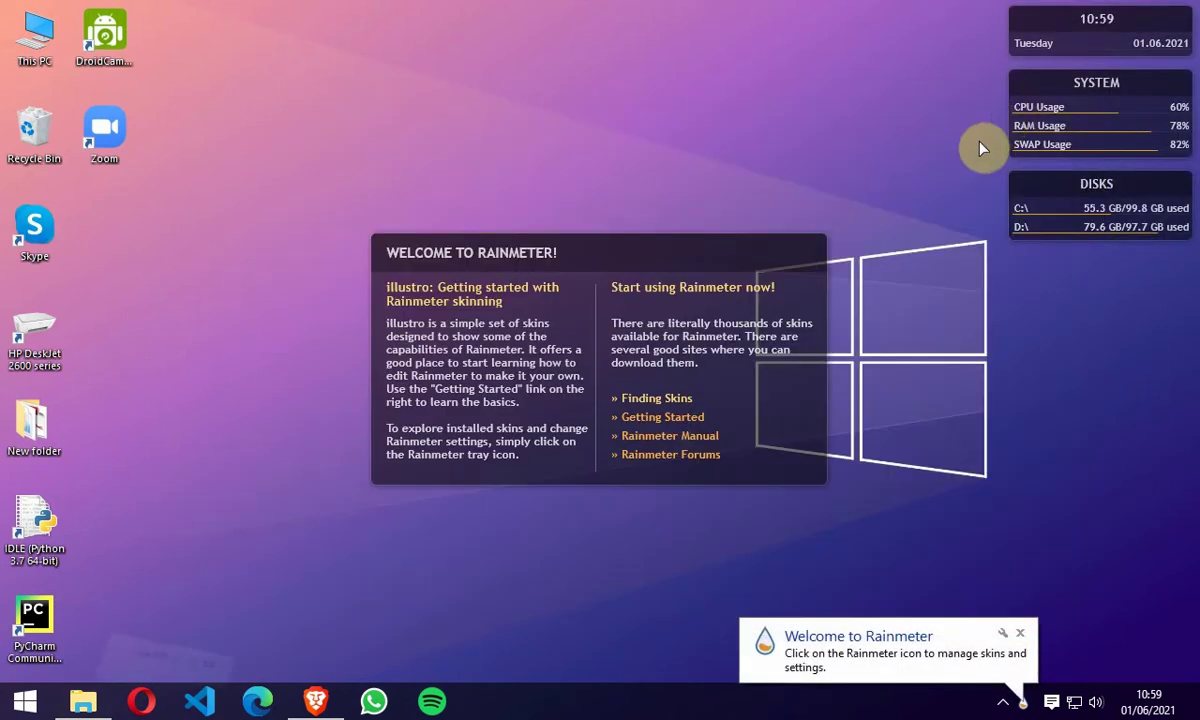
{"action": "right_click", "coordinate": [810, 249]}
{"action": "left_click", "coordinate": [840, 452]}
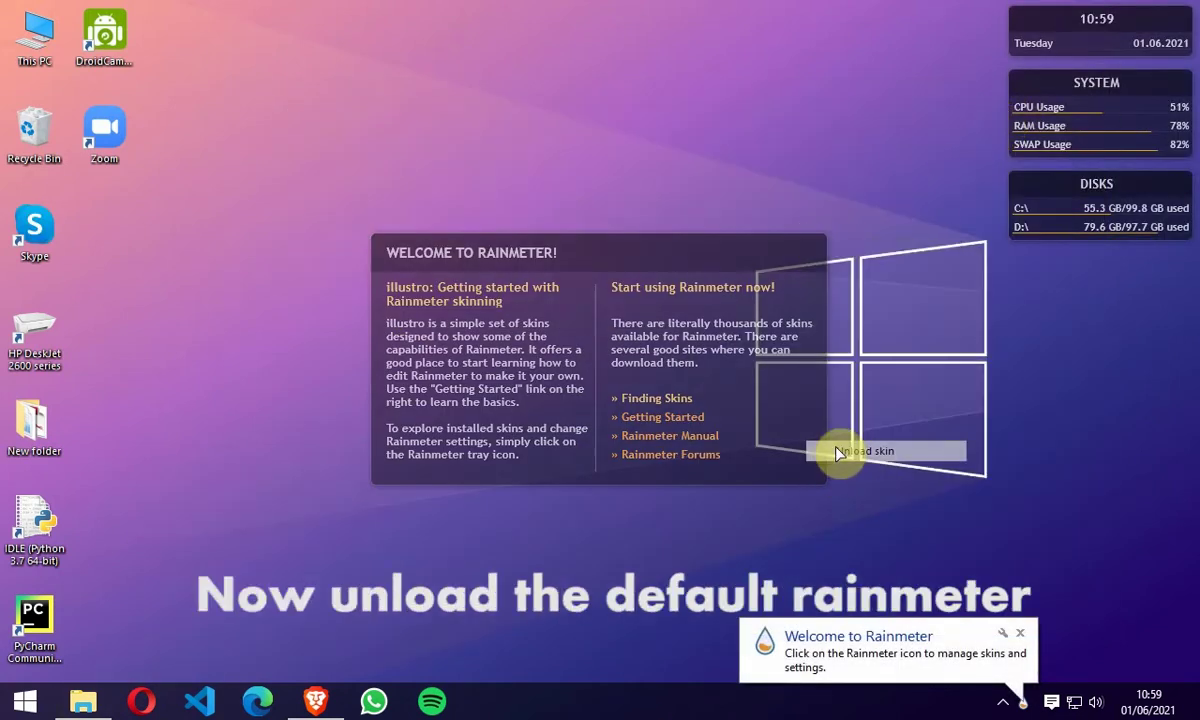
{"action": "right_click", "coordinate": [1028, 182]}
{"action": "left_click", "coordinate": [1078, 396]}
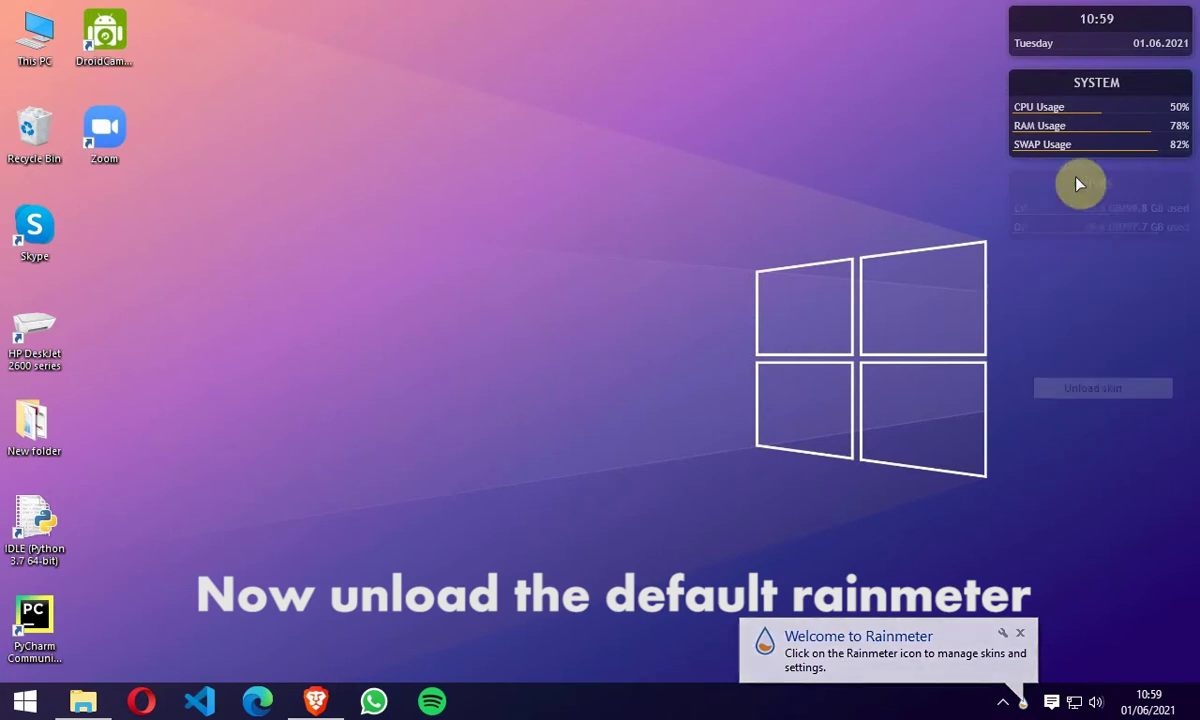
{"action": "right_click", "coordinate": [1047, 87]}
{"action": "left_click", "coordinate": [1072, 296]}
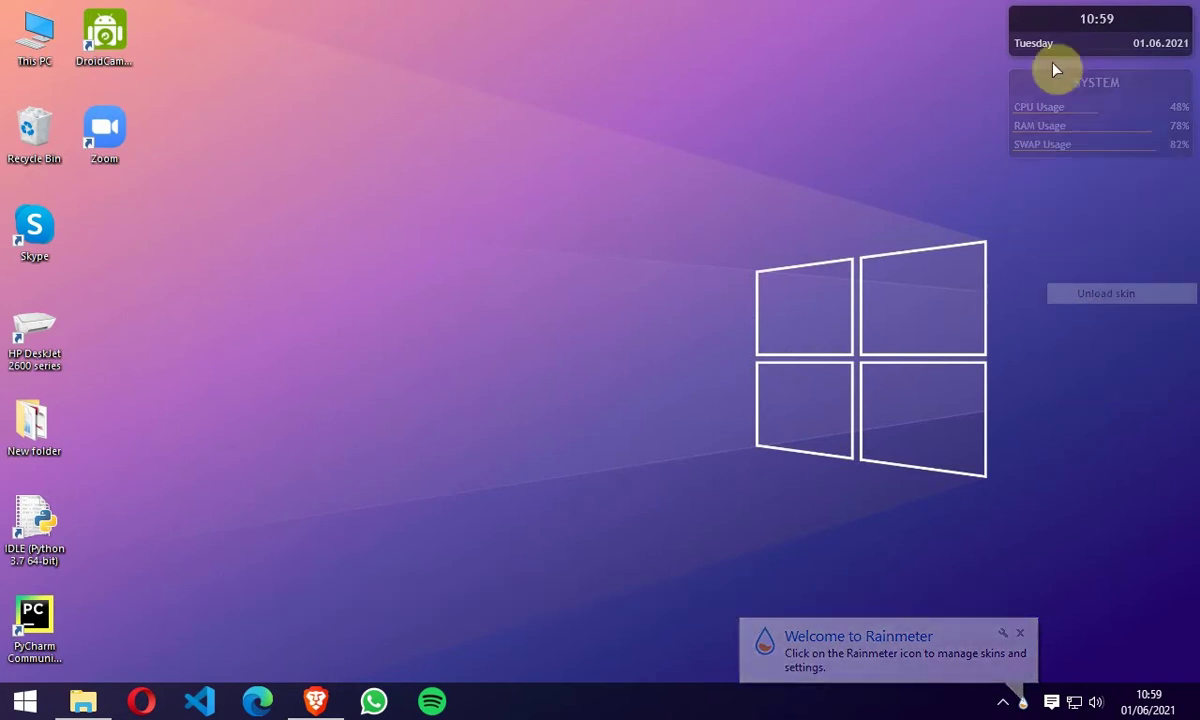
{"action": "right_click", "coordinate": [1048, 20]}
{"action": "left_click", "coordinate": [1086, 233]}
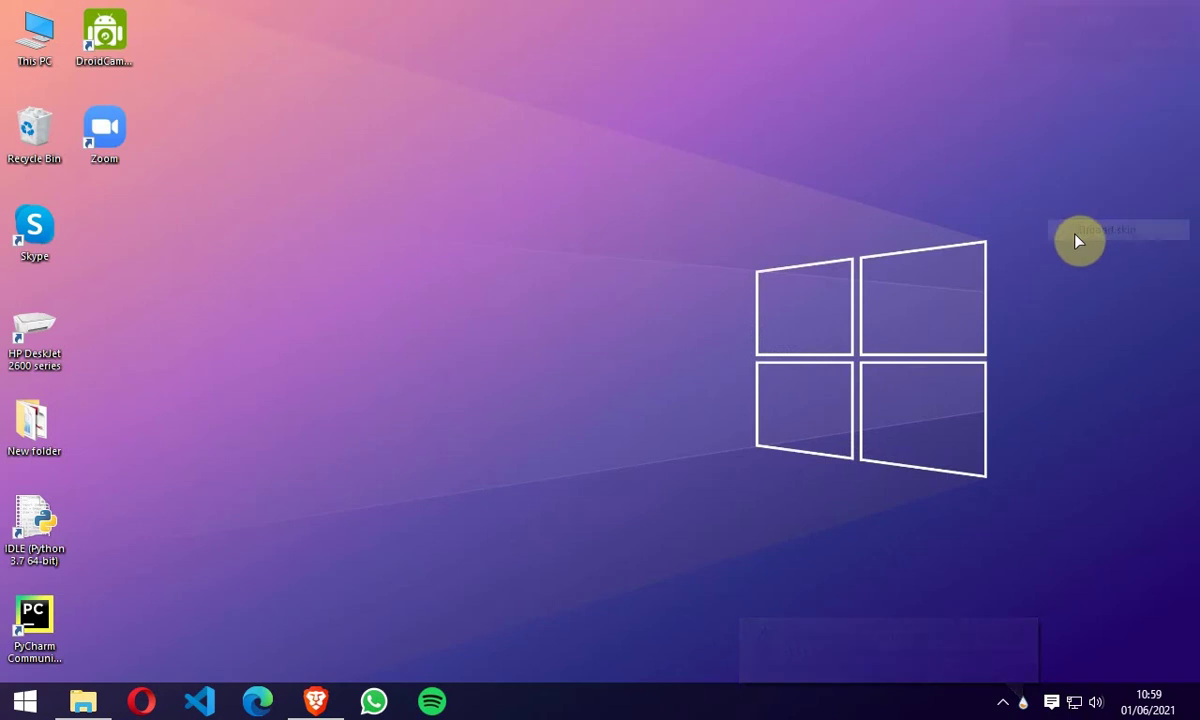
Install the Ageo Rainmeter skin from the Downloads folder without applying its included layout
{"action": "left_click", "coordinate": [82, 701]}
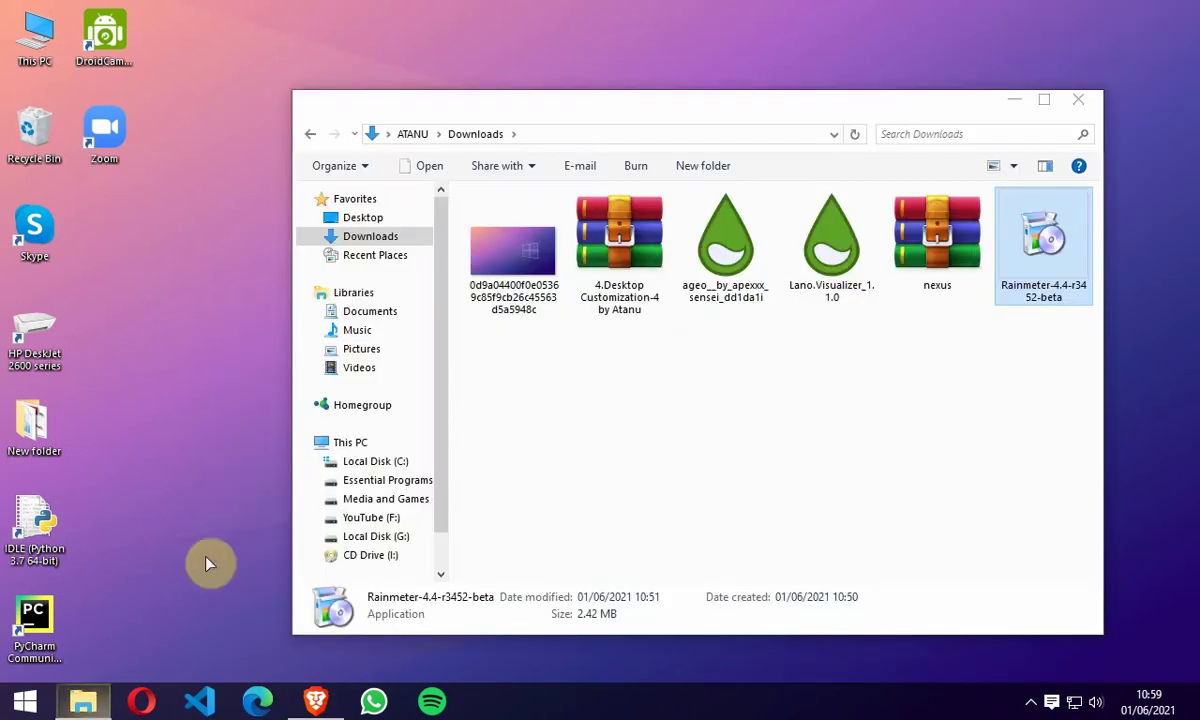
{"action": "left_click", "coordinate": [755, 367]}
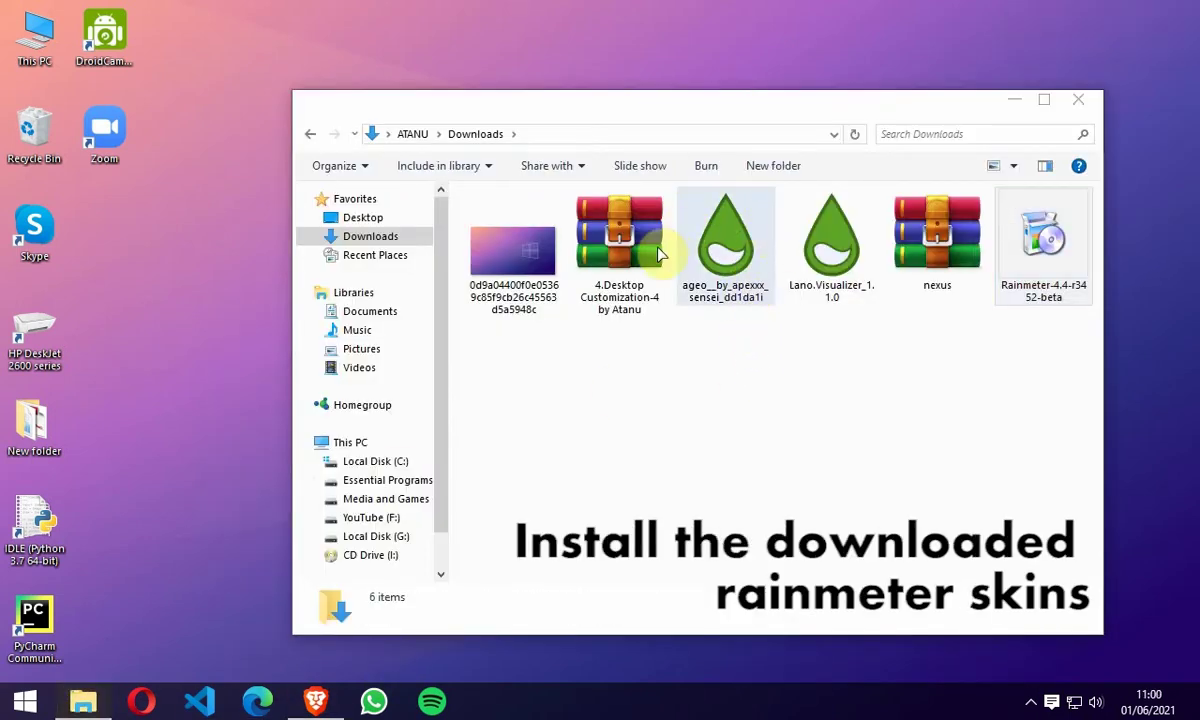
{"action": "double_click", "coordinate": [733, 288]}
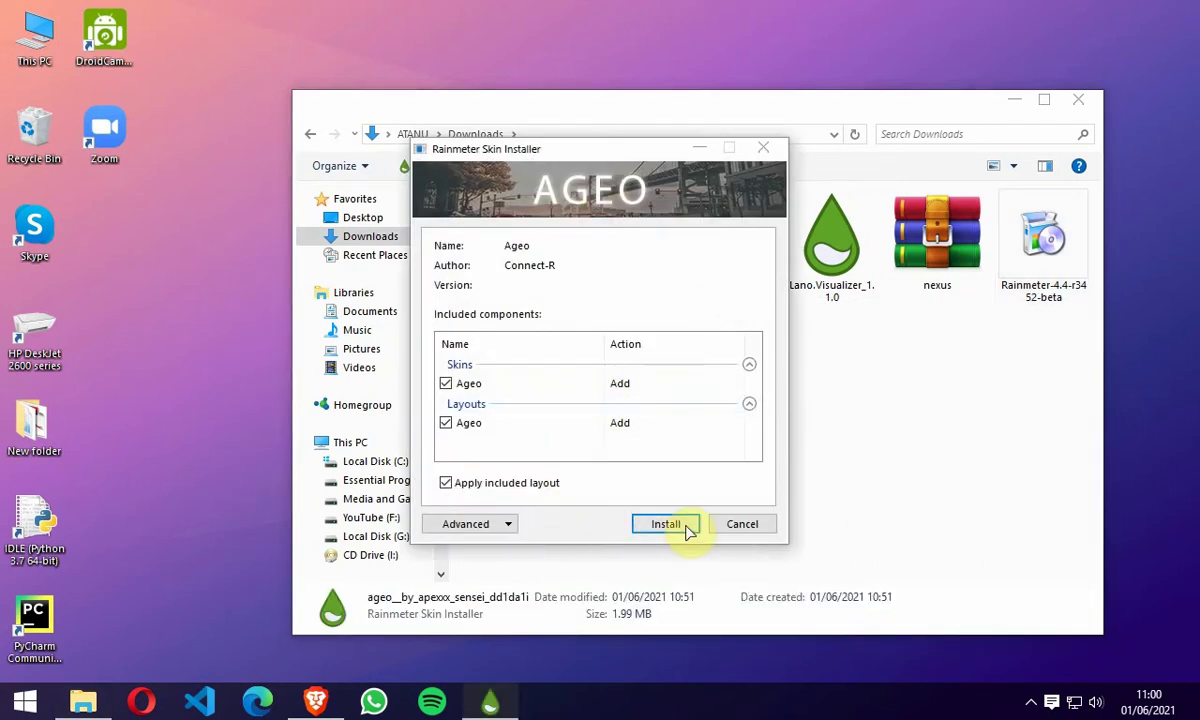
{"action": "left_click", "coordinate": [487, 488]}
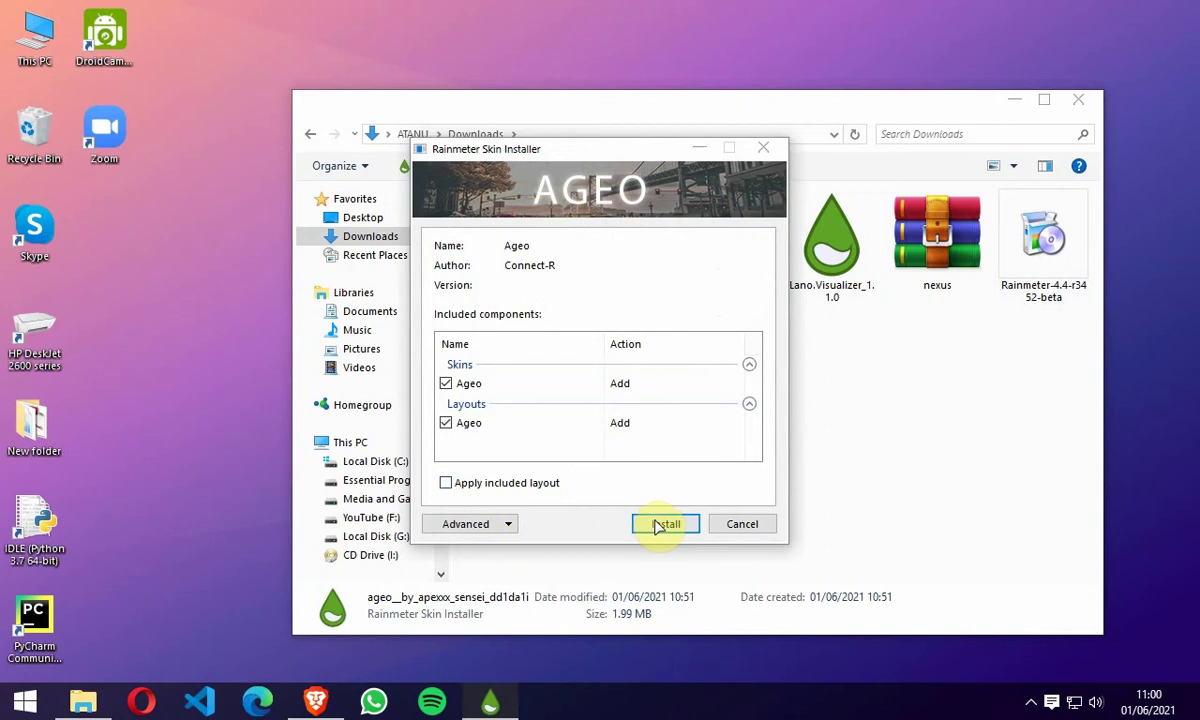
{"action": "left_click", "coordinate": [658, 526]}
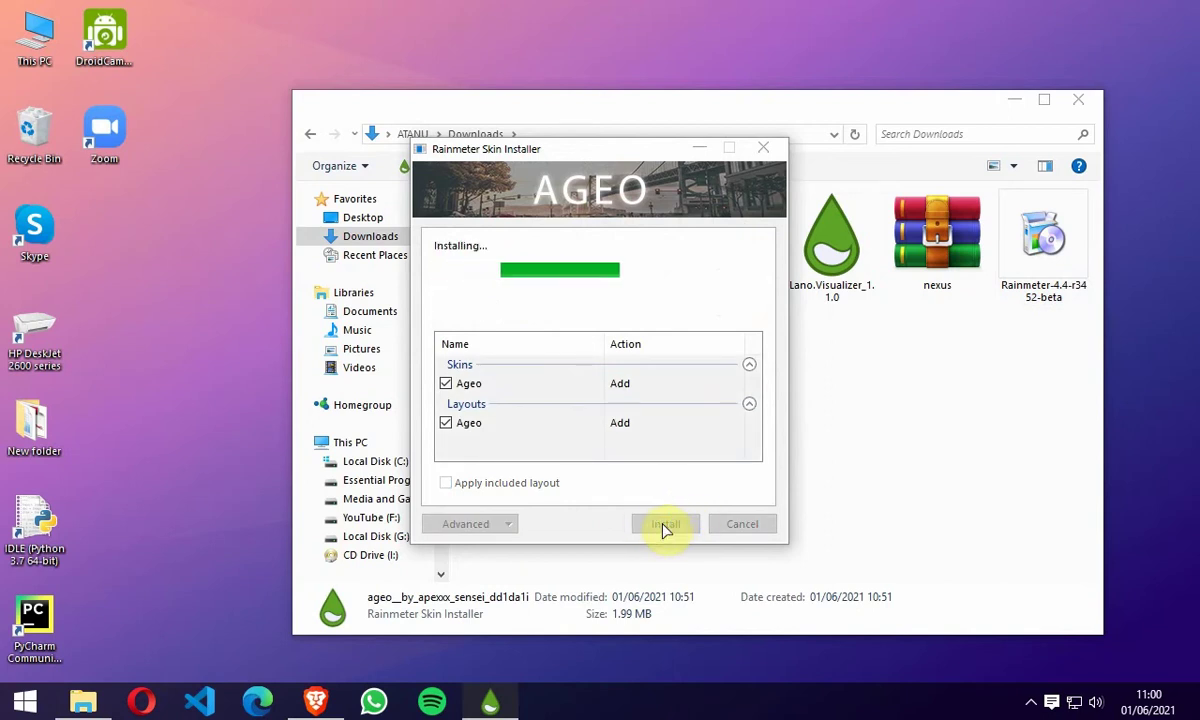
Install the Lano Visualizer 1.1.0 skin from the Downloads folder with its included skins loaded, and minimize the folder window
{"action": "left_click", "coordinate": [843, 287]}
{"action": "double_click", "coordinate": [843, 287]}
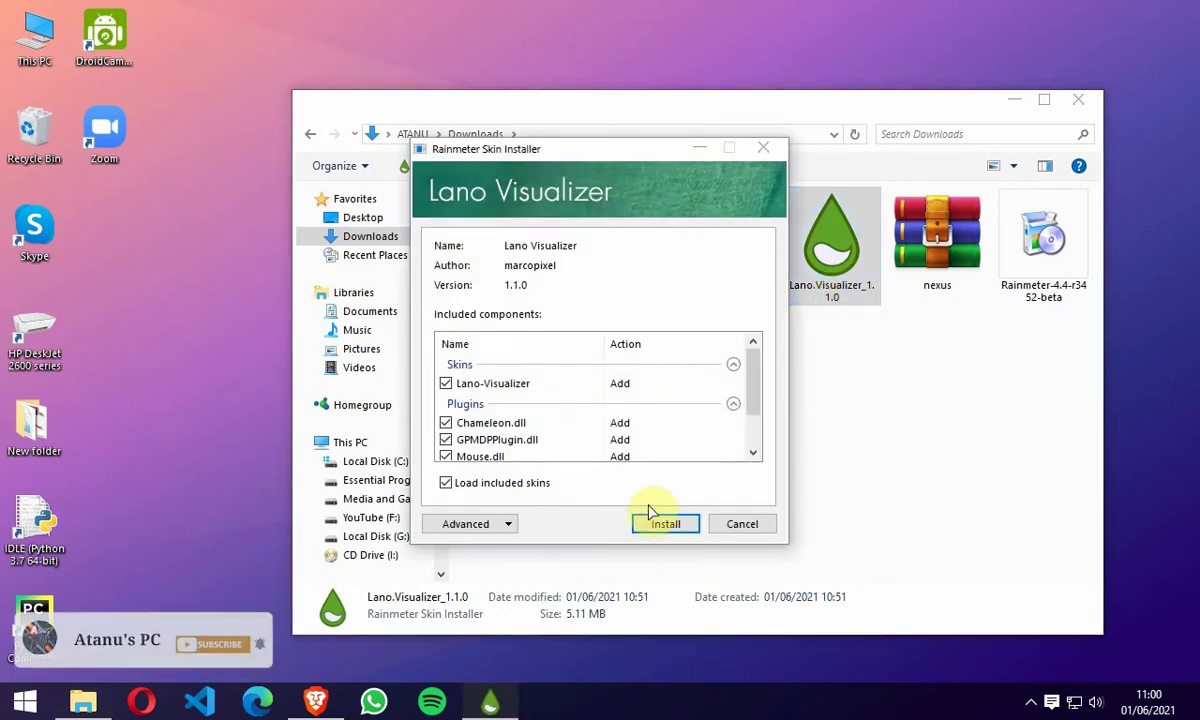
{"action": "left_click", "coordinate": [659, 525]}
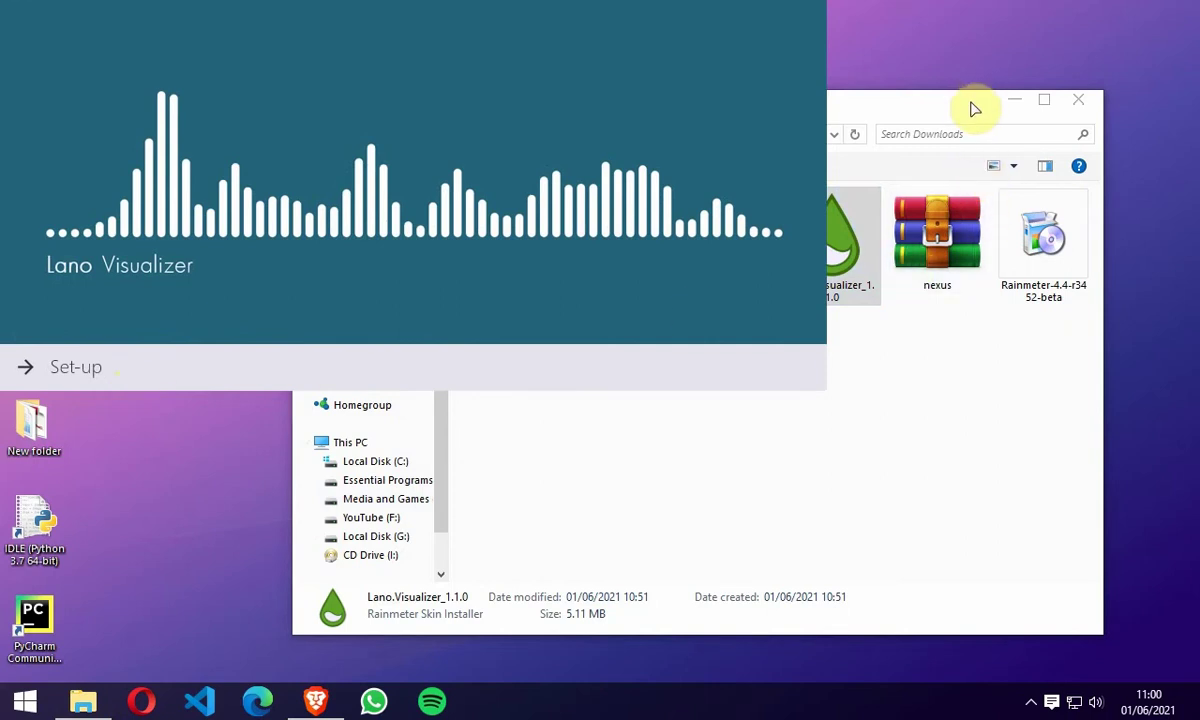
{"action": "left_click_drag", "start_coordinate": [973, 105], "coordinate": [993, 127]}
{"action": "left_click", "coordinate": [1032, 121]}
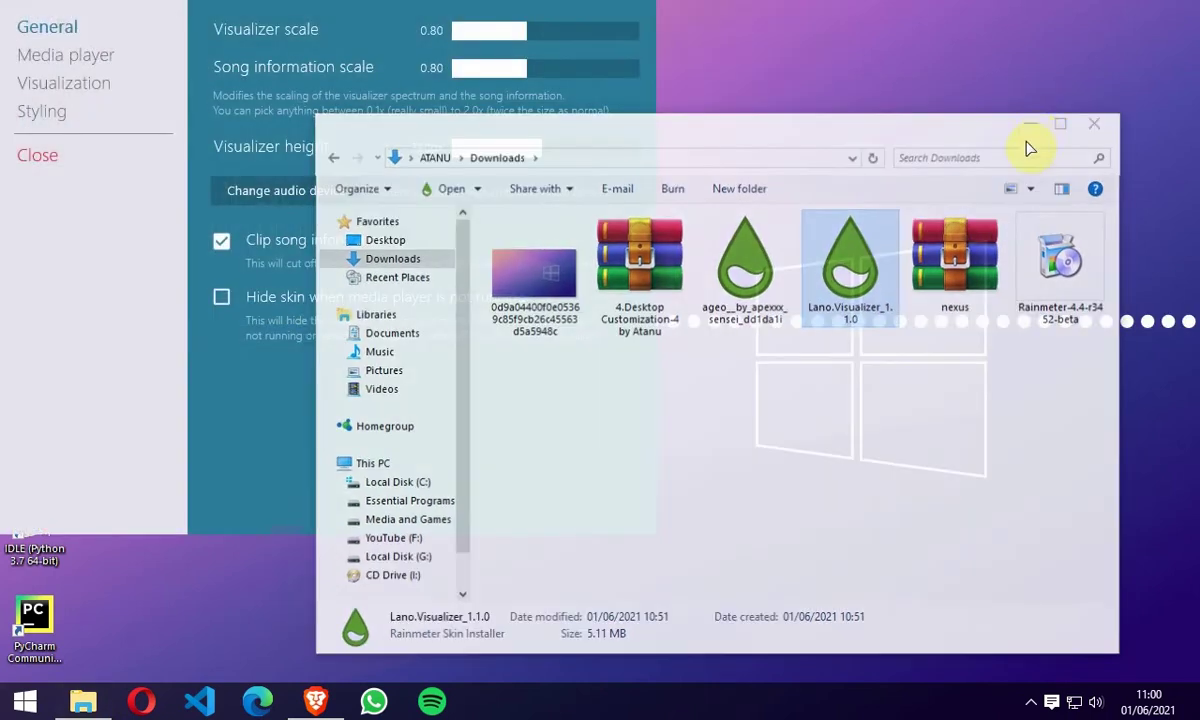
Set the Lano visualizer's height to 62px, bar gap to 7px and bar count to 13, and place it above the Windows logo
{"action": "left_click_drag", "start_coordinate": [925, 330], "coordinate": [911, 578]}
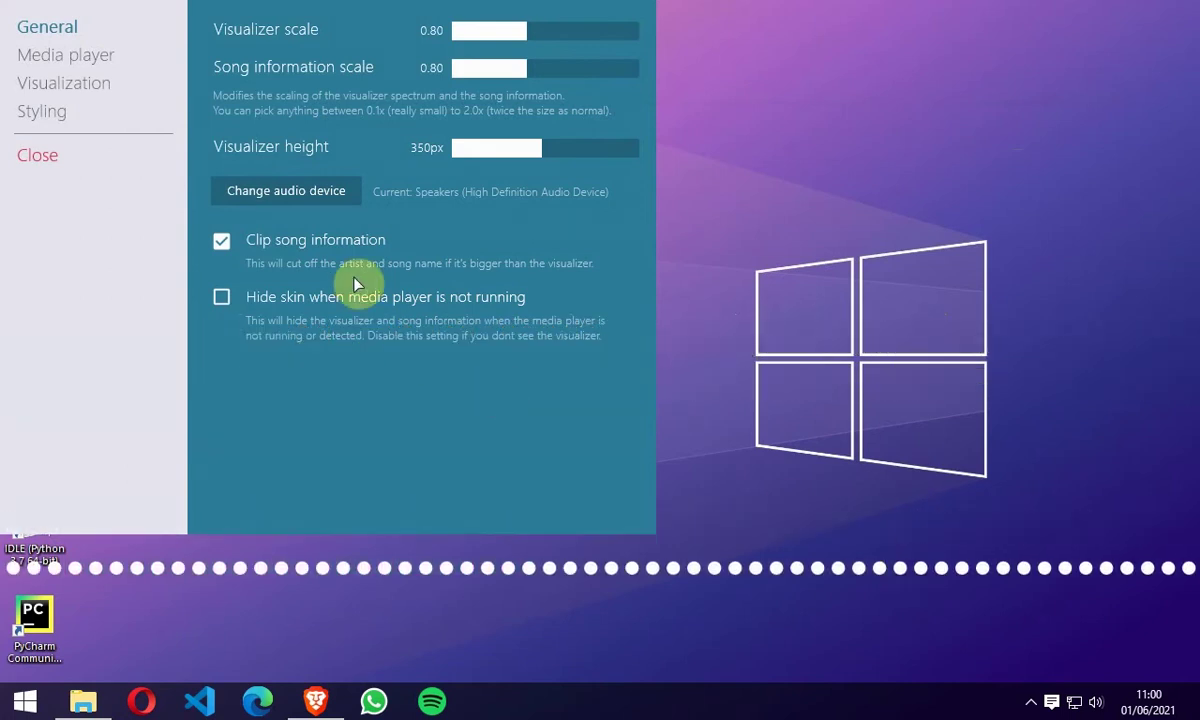
{"action": "left_click_drag", "start_coordinate": [499, 157], "coordinate": [470, 152]}
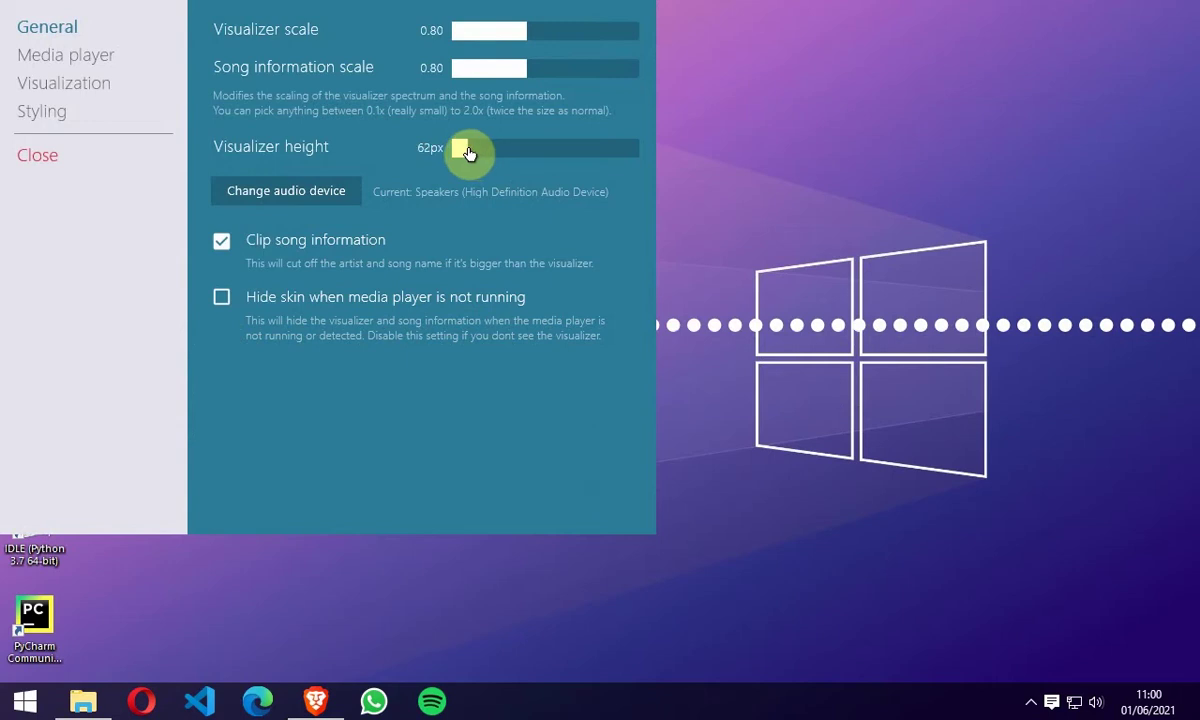
{"action": "left_click", "coordinate": [60, 84]}
{"action": "left_click_drag", "start_coordinate": [490, 174], "coordinate": [463, 178]}
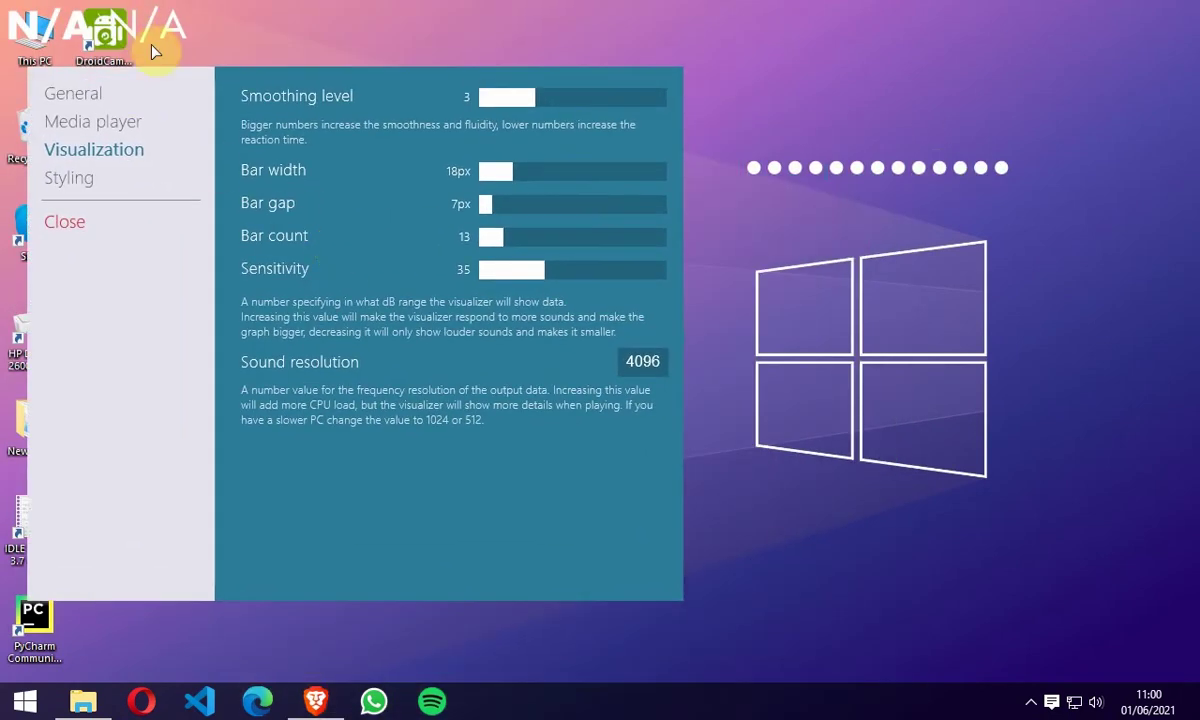
Set the visualizer's sensitivity to 30, bar gap to 5px, smoothing level to 5 and bar width to 14px
{"action": "left_click", "coordinate": [508, 243]}
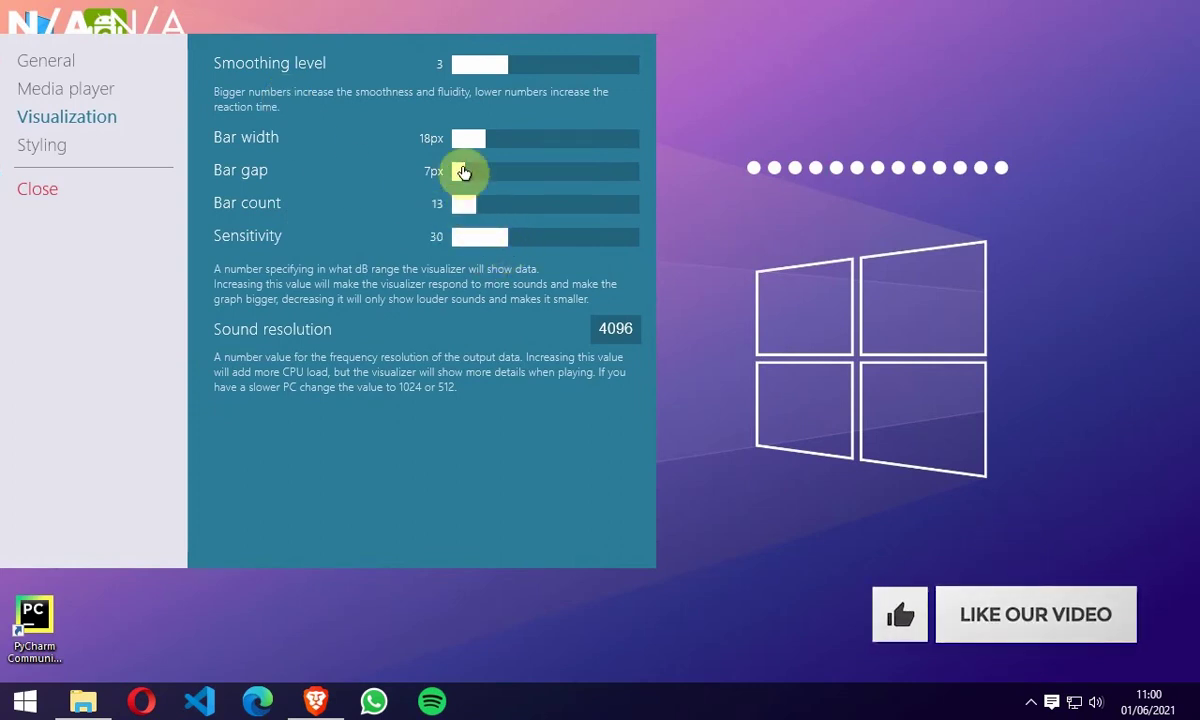
{"action": "left_click", "coordinate": [460, 174]}
{"action": "left_click", "coordinate": [530, 67]}
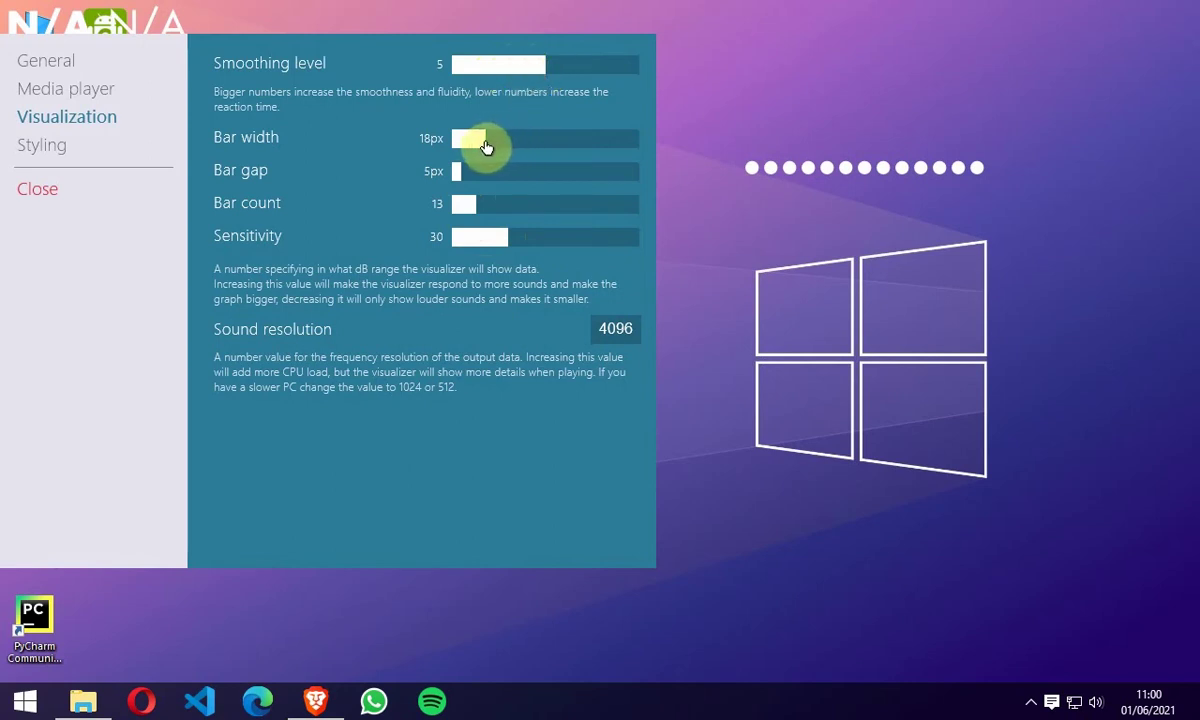
{"action": "left_click_drag", "start_coordinate": [474, 145], "coordinate": [469, 143]}
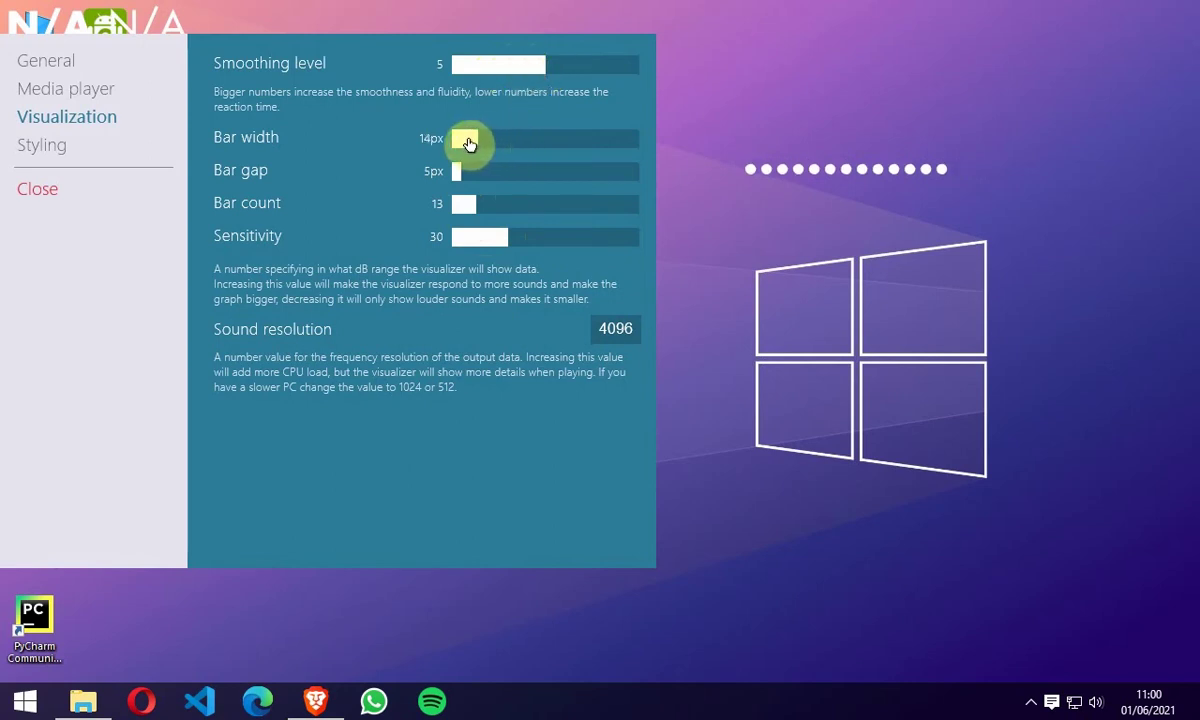
Fit the visualizer inside the upper-right pane of the Windows logo, with bar width 6px, bar gap 5px and bar count 12
{"action": "left_click_drag", "start_coordinate": [830, 196], "coordinate": [940, 350]}
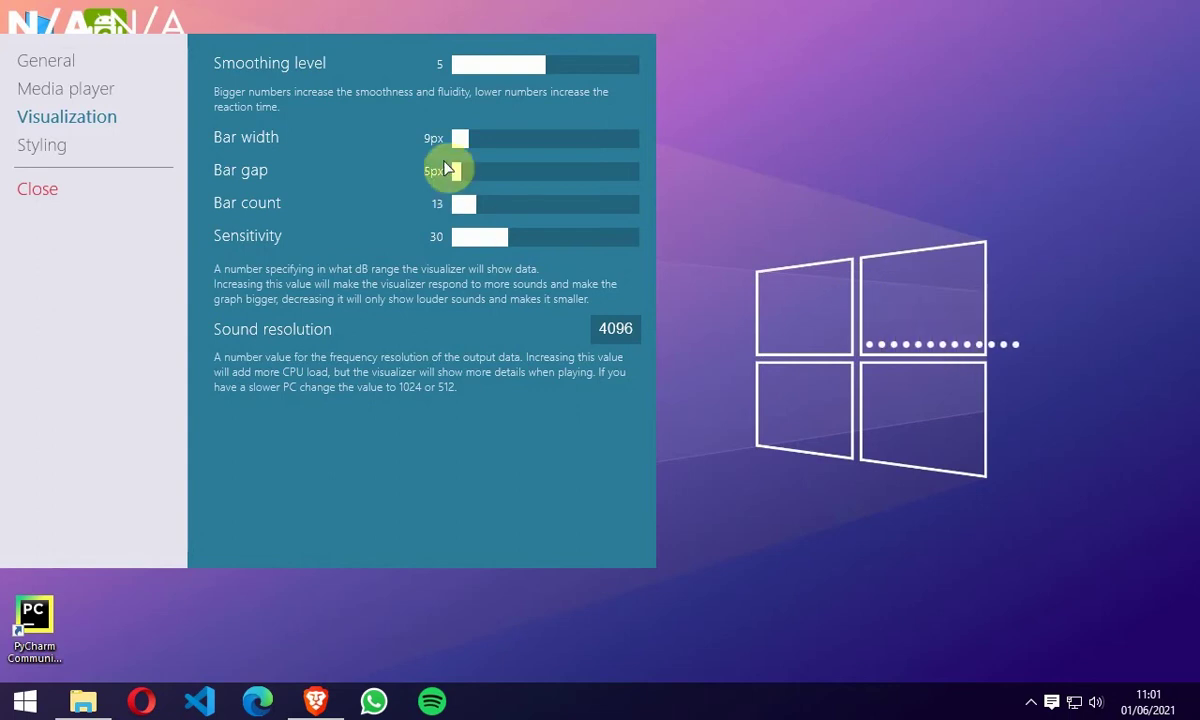
{"action": "left_click", "coordinate": [469, 140]}
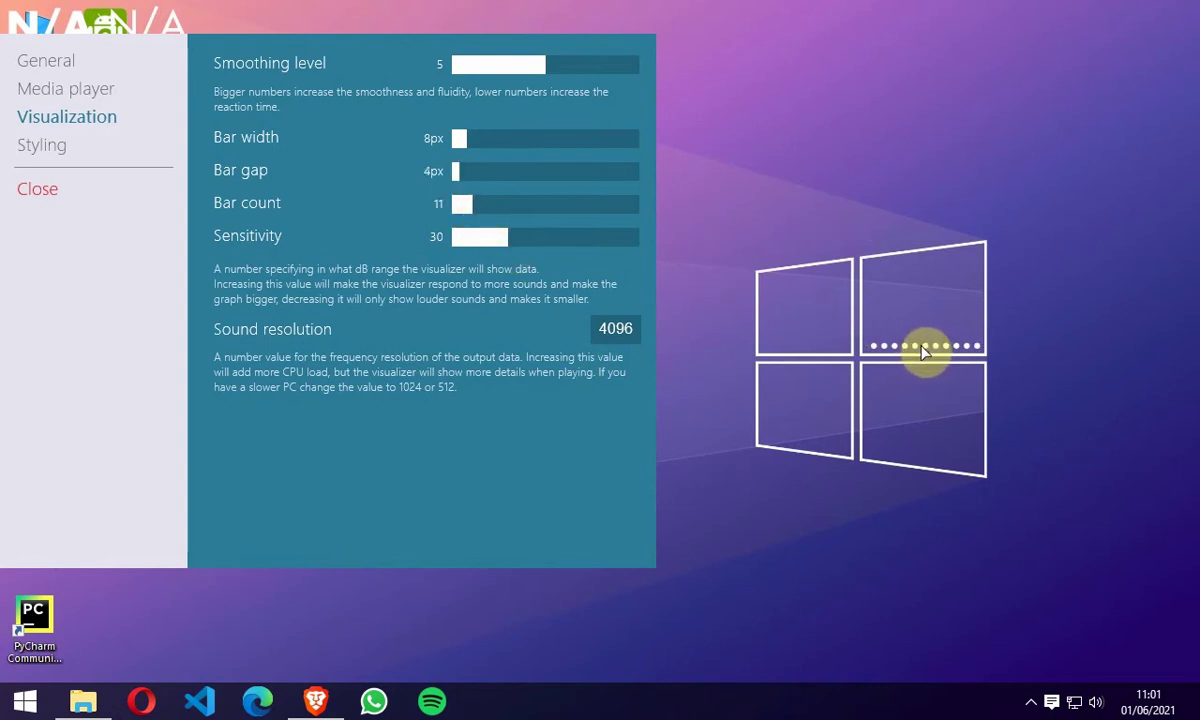
{"action": "left_click", "coordinate": [461, 147]}
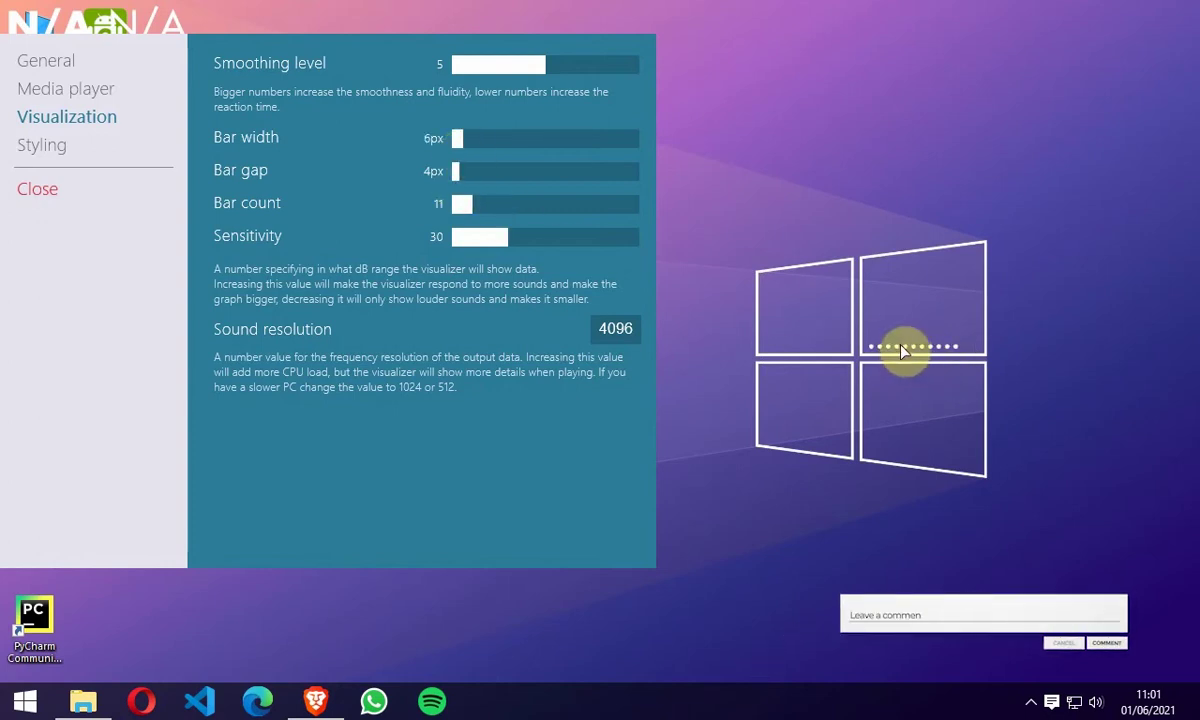
{"action": "left_click", "coordinate": [477, 215]}
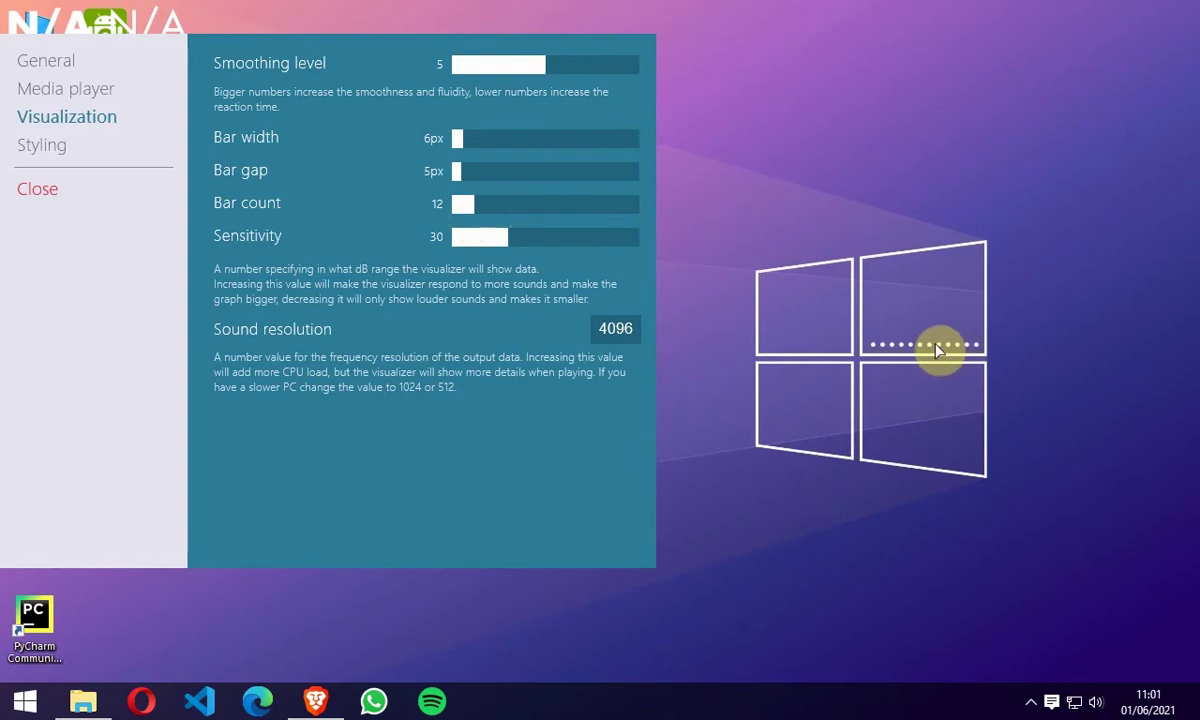
Close the Lano Visualizer settings and unload its Song Information skin from the desktop
{"action": "left_click", "coordinate": [36, 190]}
{"action": "right_click", "coordinate": [75, 30]}
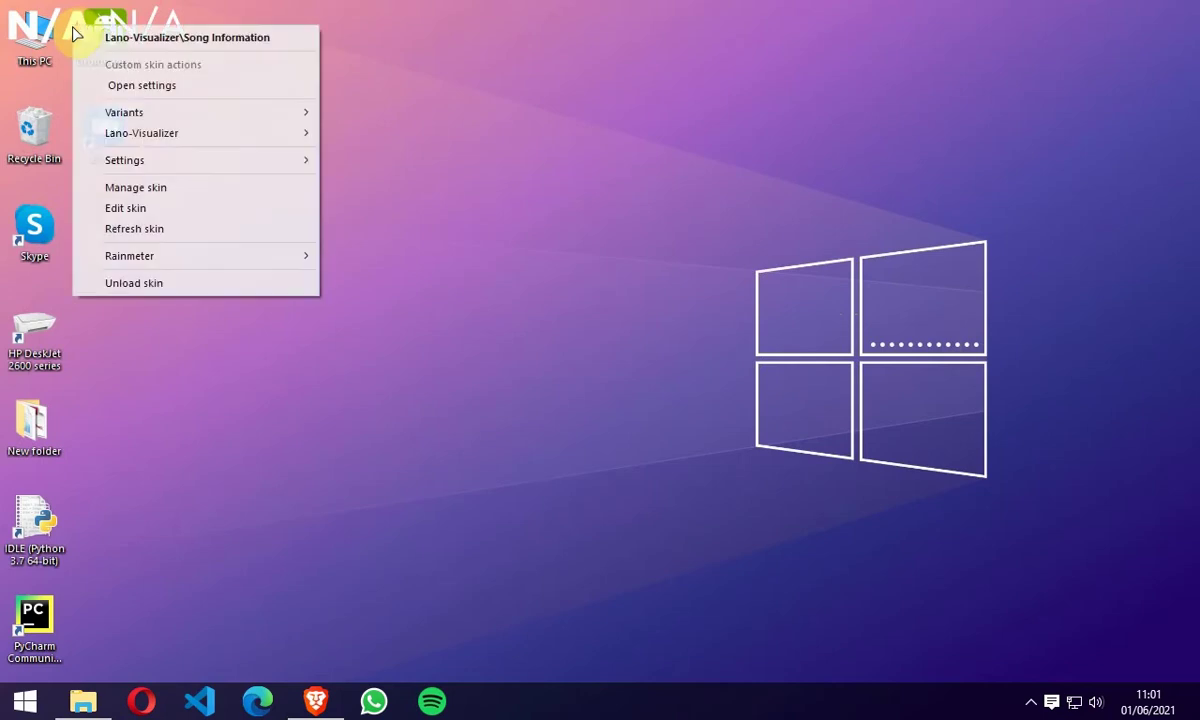
{"action": "left_click", "coordinate": [126, 281]}
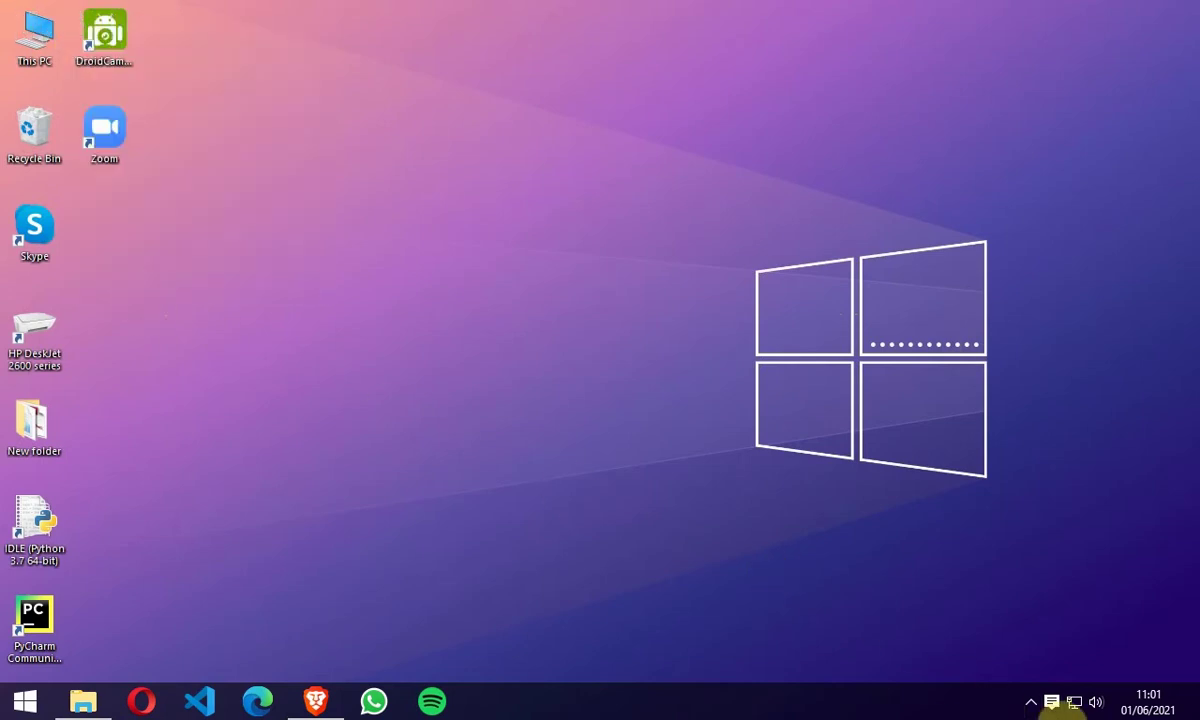
Load the Time and Date.ini skin of the Ageo suite through the Rainmeter manager
{"action": "left_click", "coordinate": [1032, 703]}
{"action": "left_click", "coordinate": [1028, 610]}
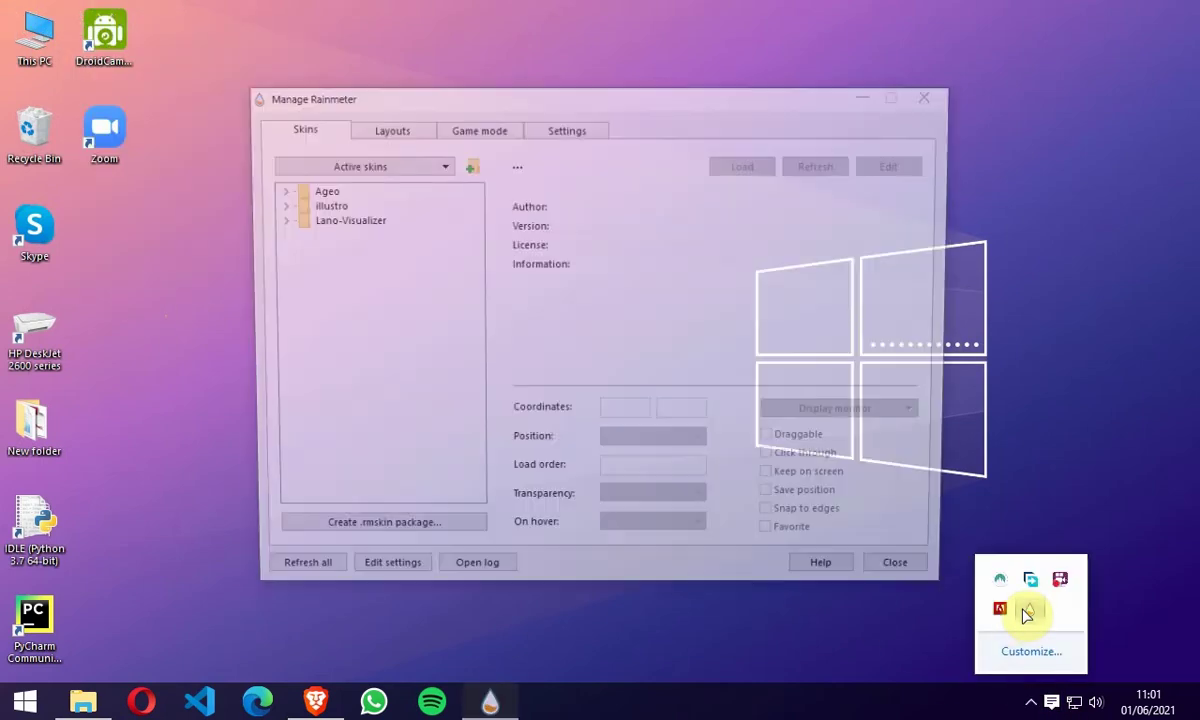
{"action": "left_click", "coordinate": [1032, 703]}
{"action": "left_click", "coordinate": [275, 190]}
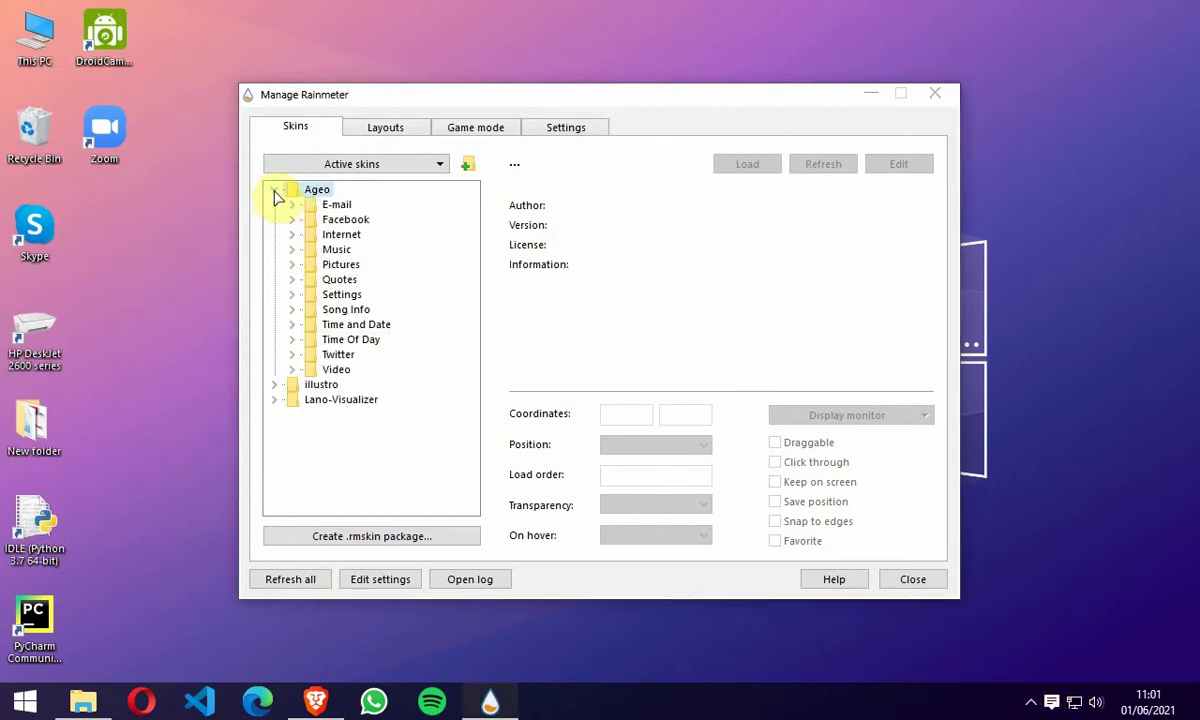
{"action": "left_click", "coordinate": [292, 325]}
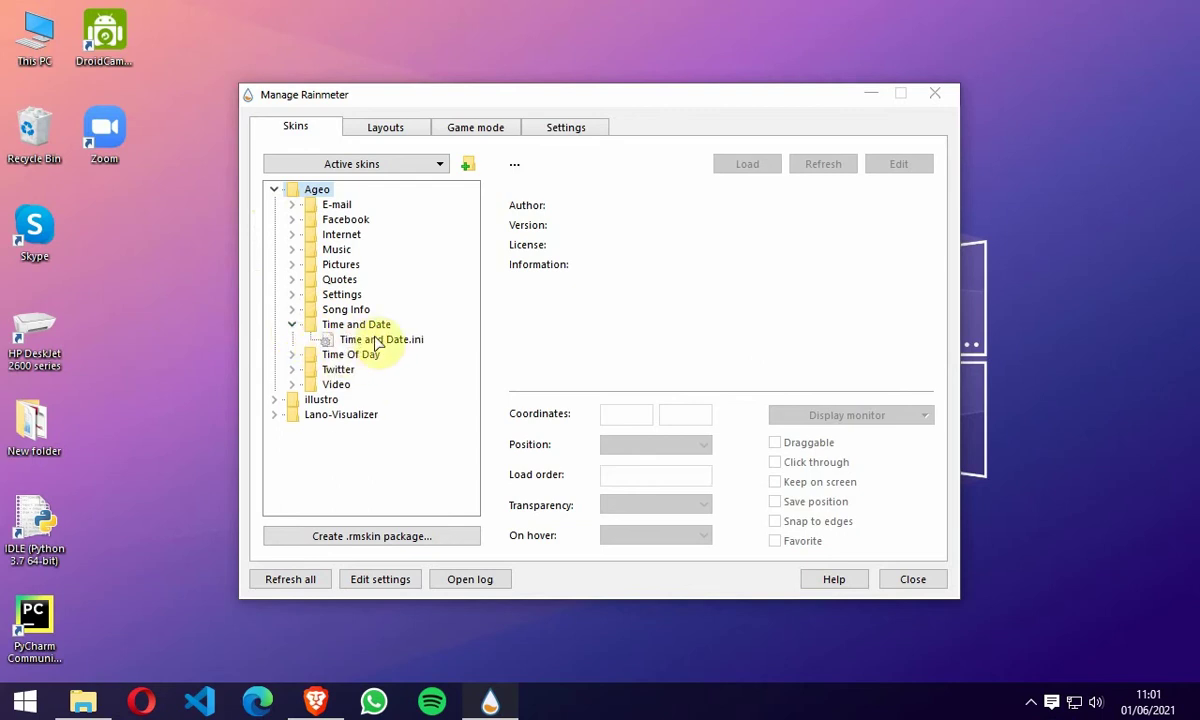
{"action": "left_click", "coordinate": [381, 340]}
{"action": "left_click", "coordinate": [745, 166]}
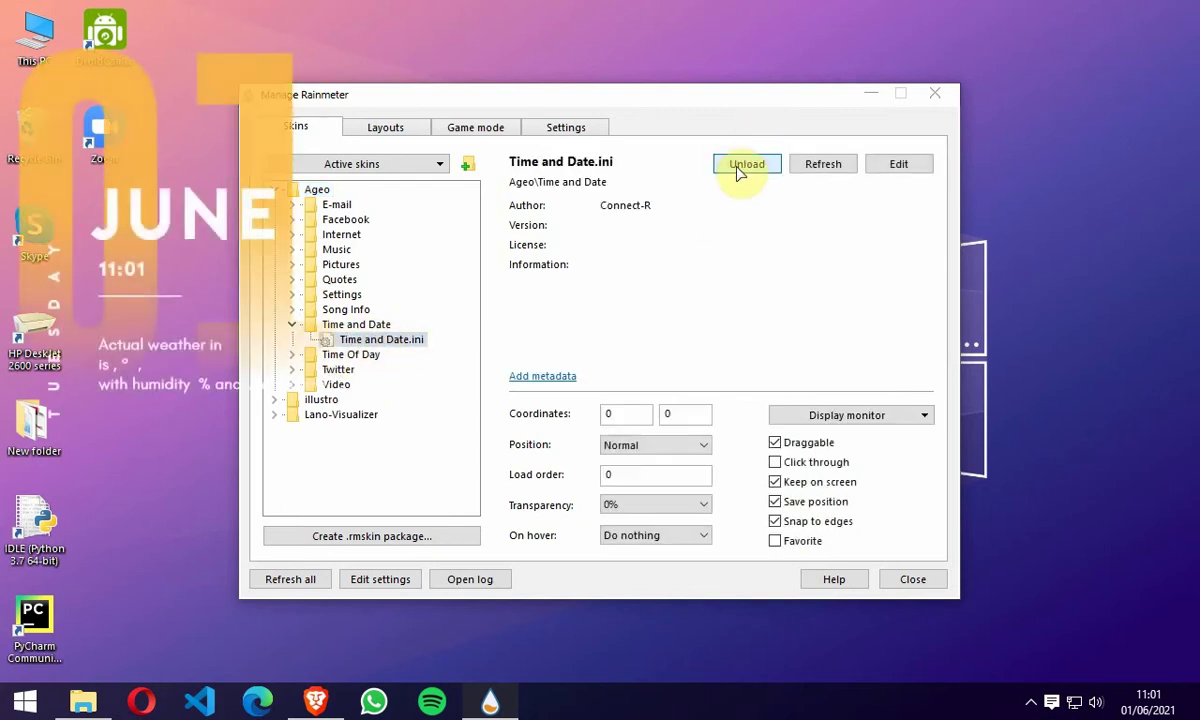
Load the Ageo suite's Settings.ini skin and minimize the Rainmeter manager to uncover the desktop
{"action": "left_click_drag", "start_coordinate": [397, 90], "coordinate": [557, 101]}
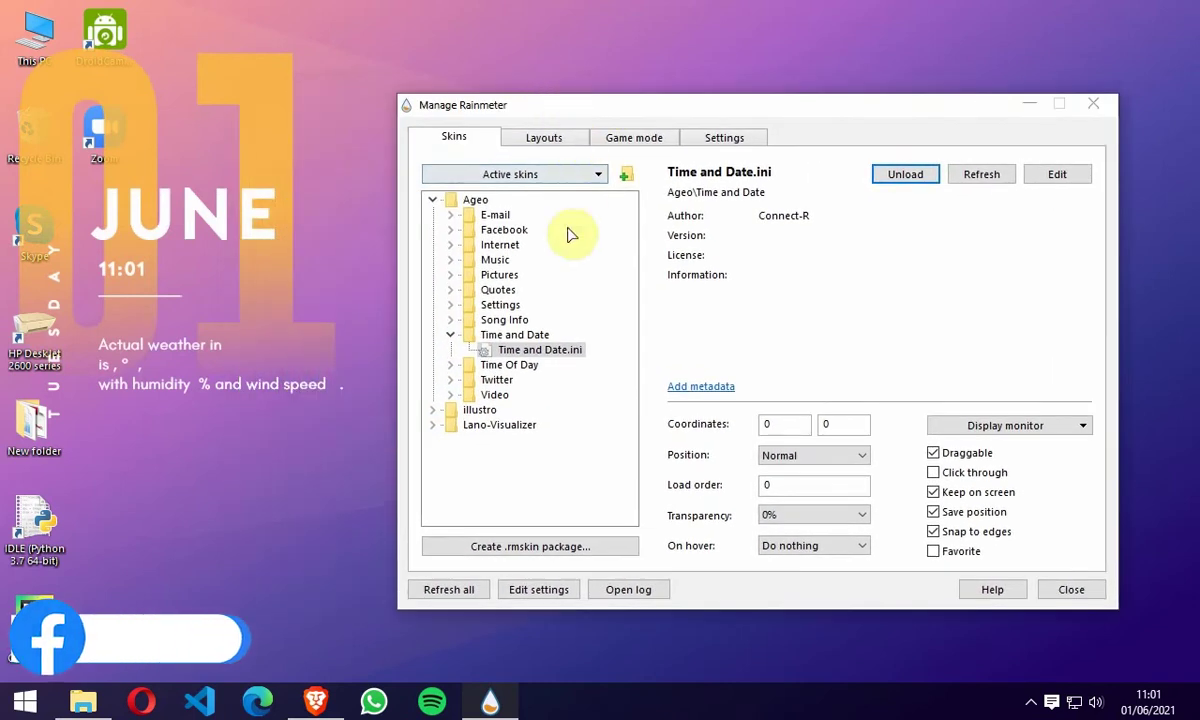
{"action": "left_click", "coordinate": [453, 338]}
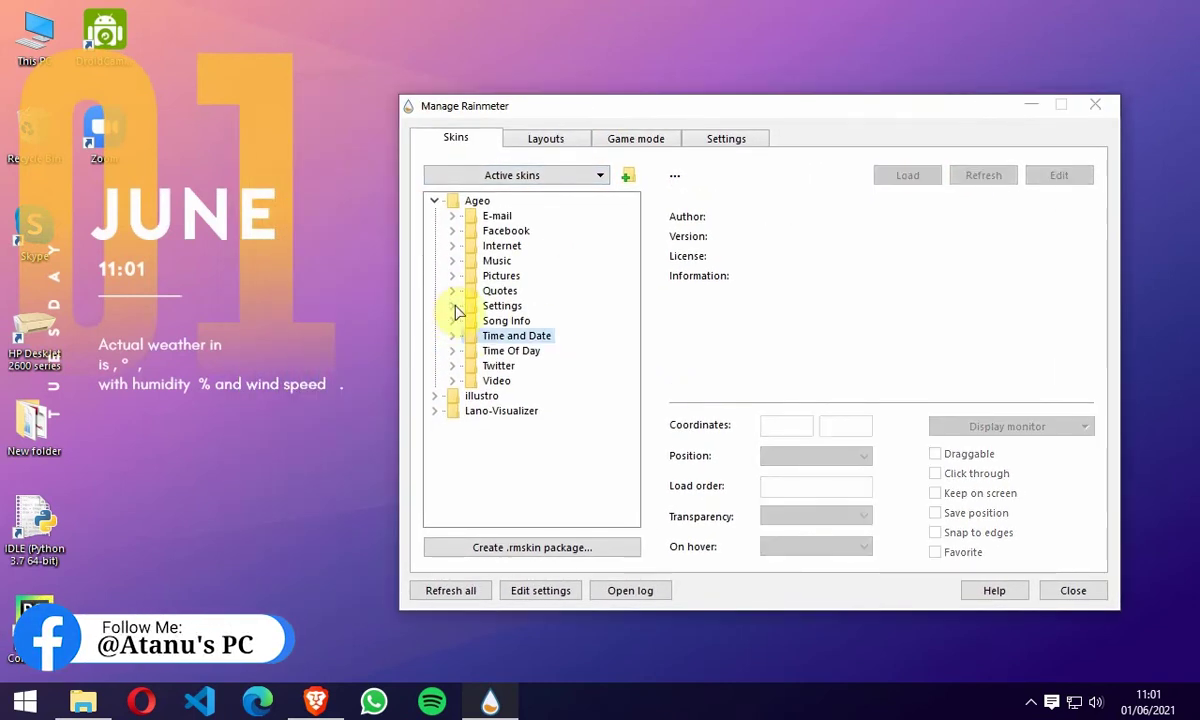
{"action": "left_click", "coordinate": [452, 306]}
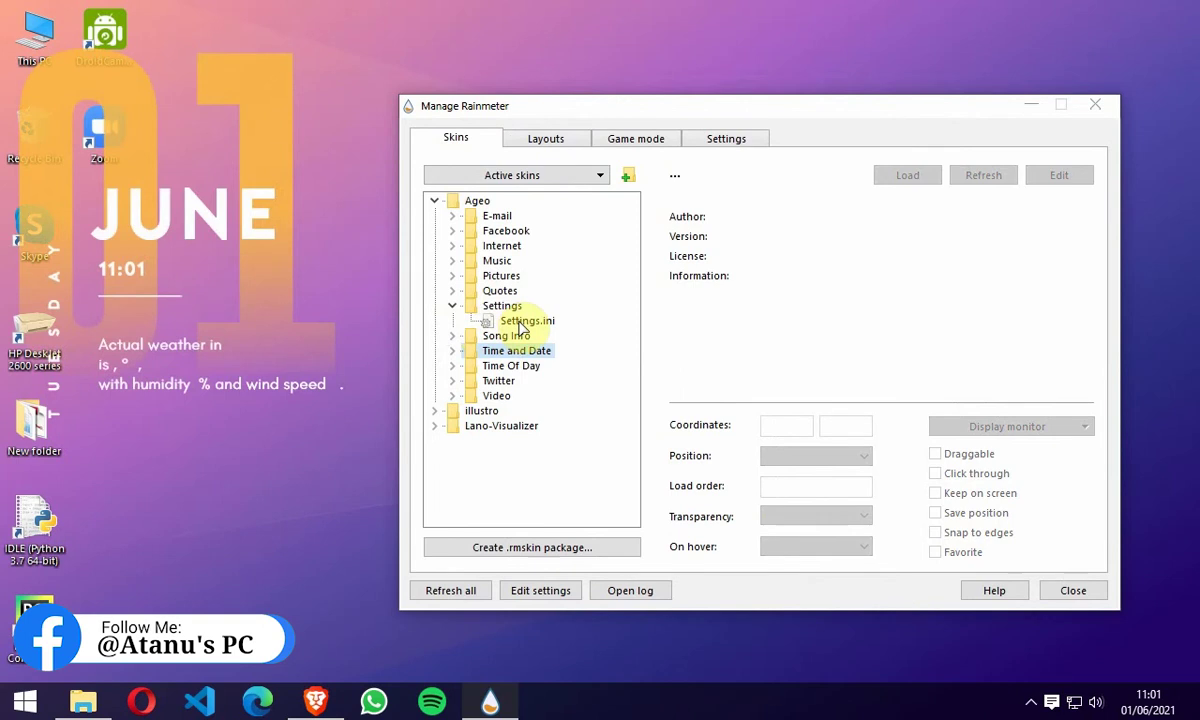
{"action": "left_click", "coordinate": [522, 322]}
{"action": "left_click", "coordinate": [902, 178]}
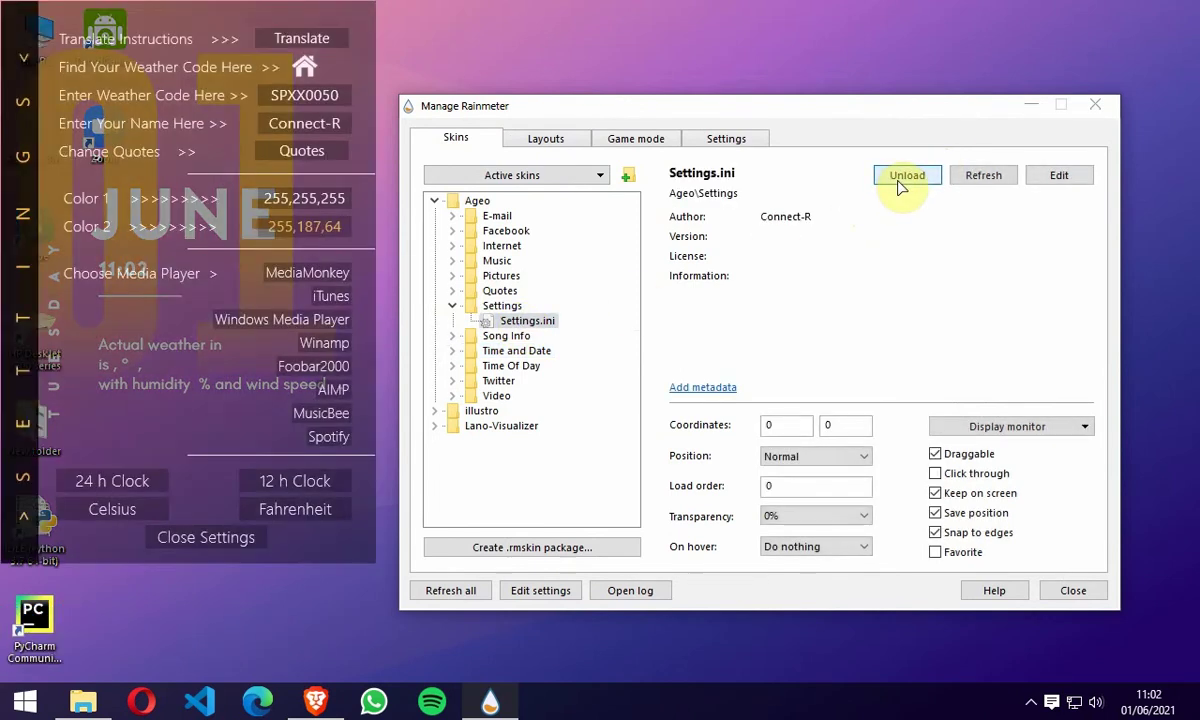
{"action": "left_click", "coordinate": [1041, 106]}
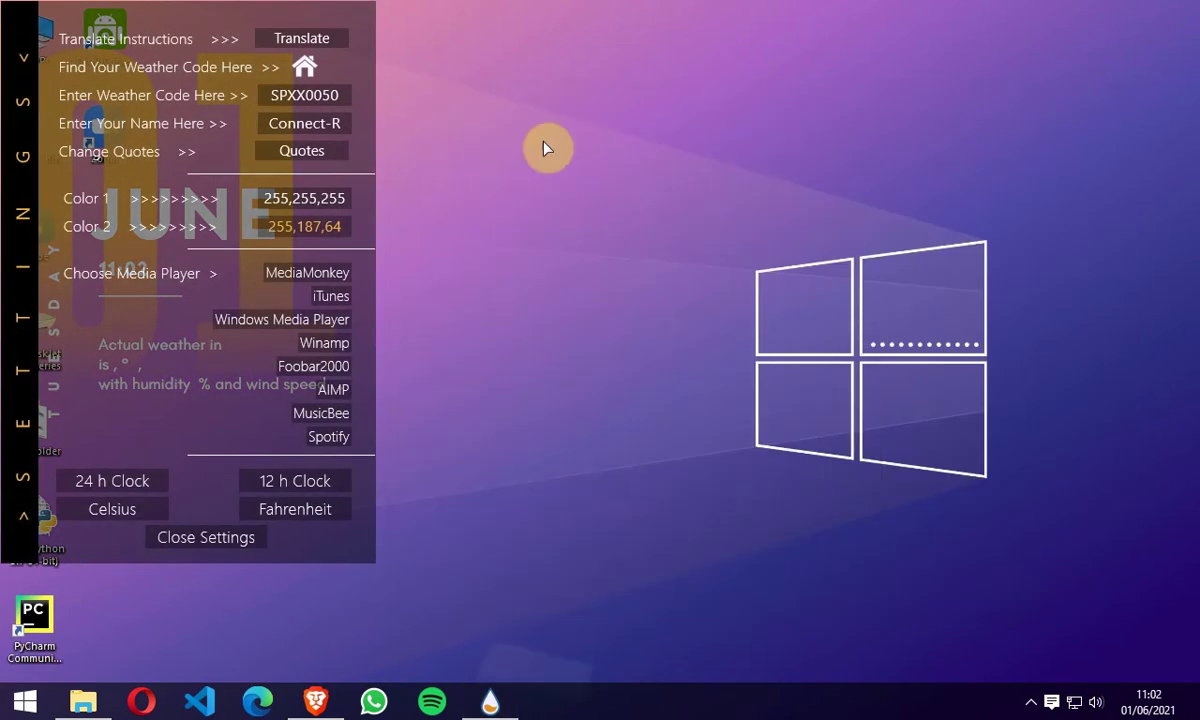
Set Color 1 of the Ageo skin to 37,15,113 by sampling the dark blue area of the wallpaper
{"action": "left_click", "coordinate": [298, 200]}
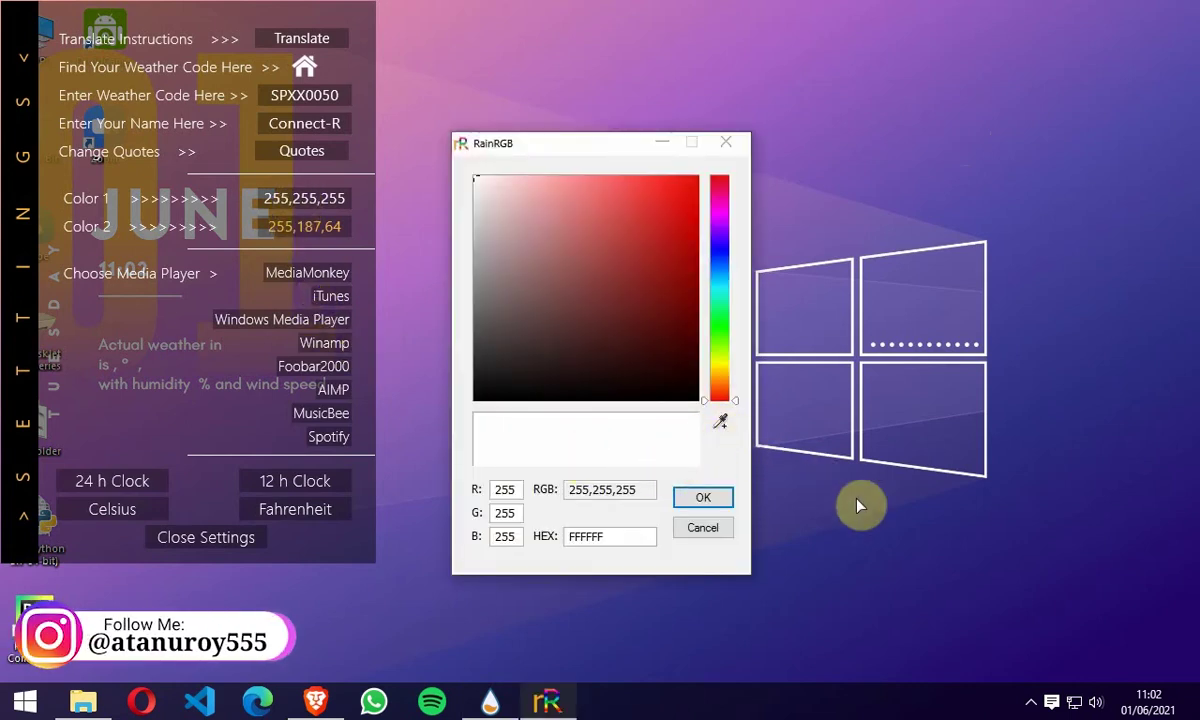
{"action": "left_click", "coordinate": [722, 425]}
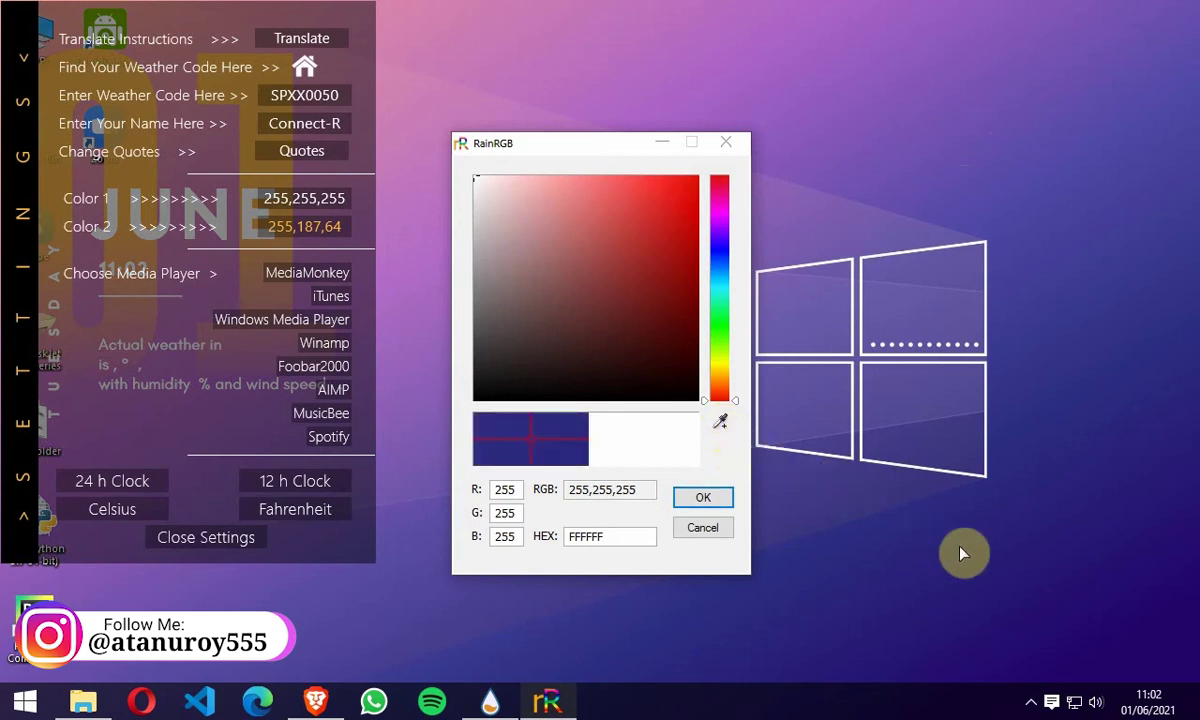
{"action": "left_click", "coordinate": [1092, 592]}
{"action": "left_click", "coordinate": [704, 498]}
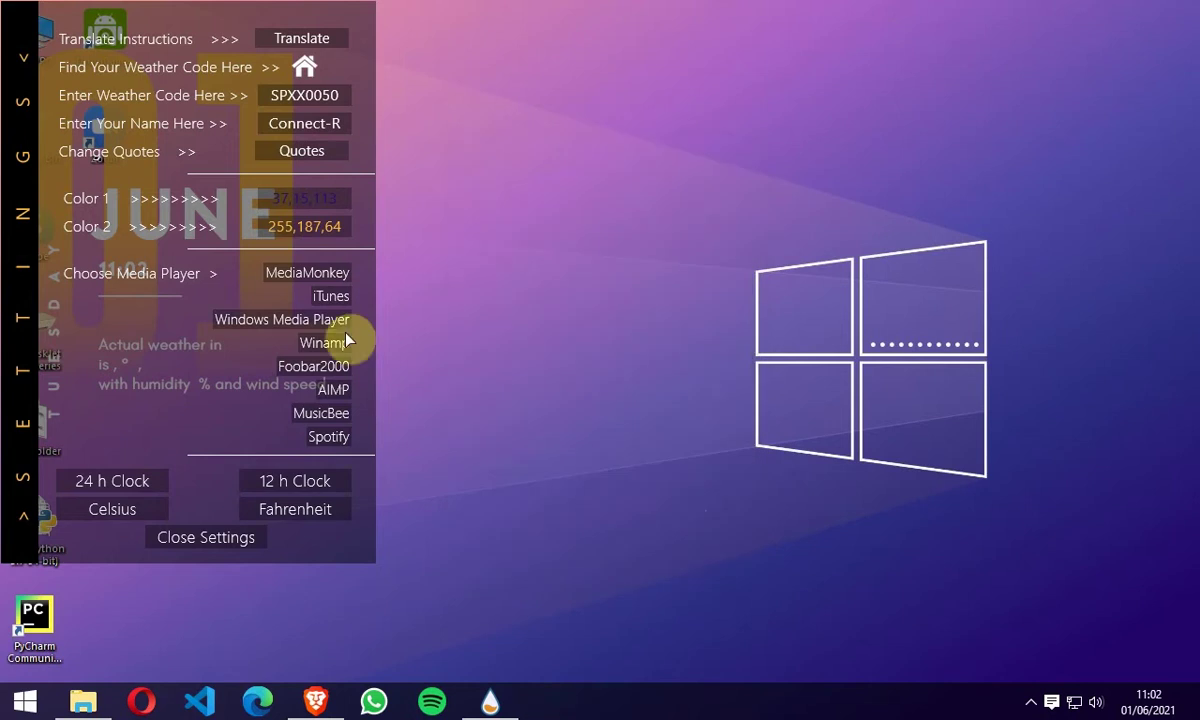
Set Color 2 of the Ageo skin to white (255,255,255) and close the Ageo settings
{"action": "left_click", "coordinate": [275, 228]}
{"action": "left_click_drag", "start_coordinate": [485, 252], "coordinate": [455, 166]}
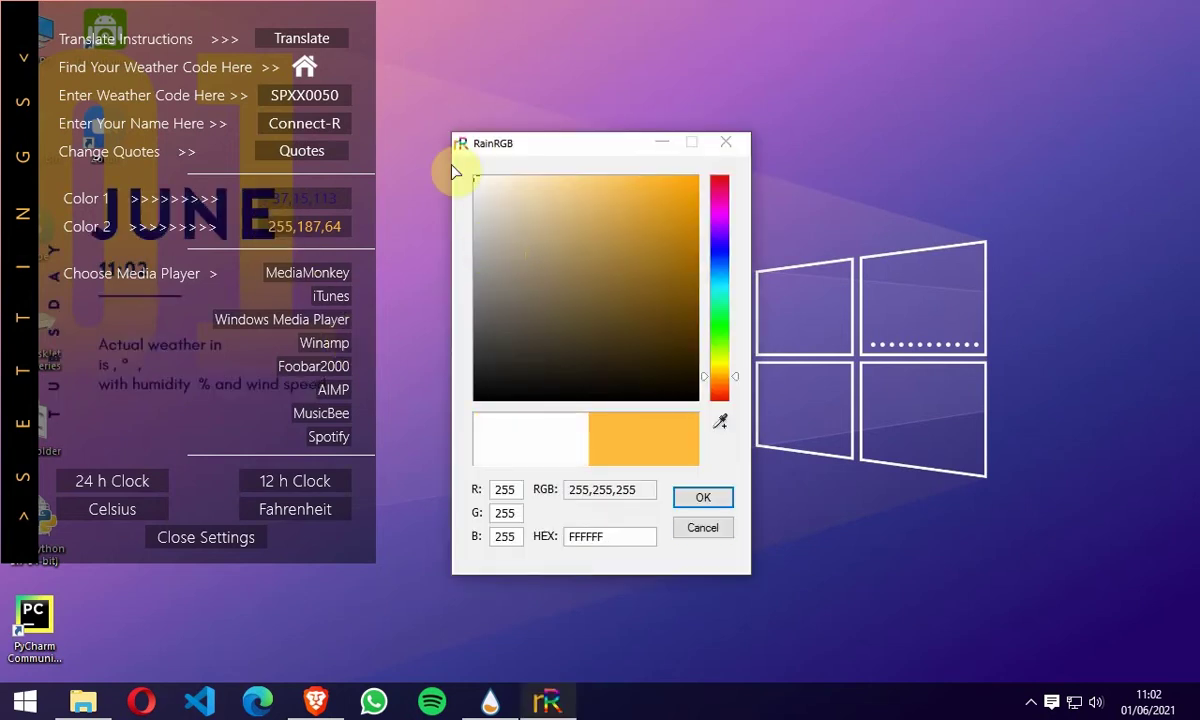
{"action": "left_click", "coordinate": [704, 500]}
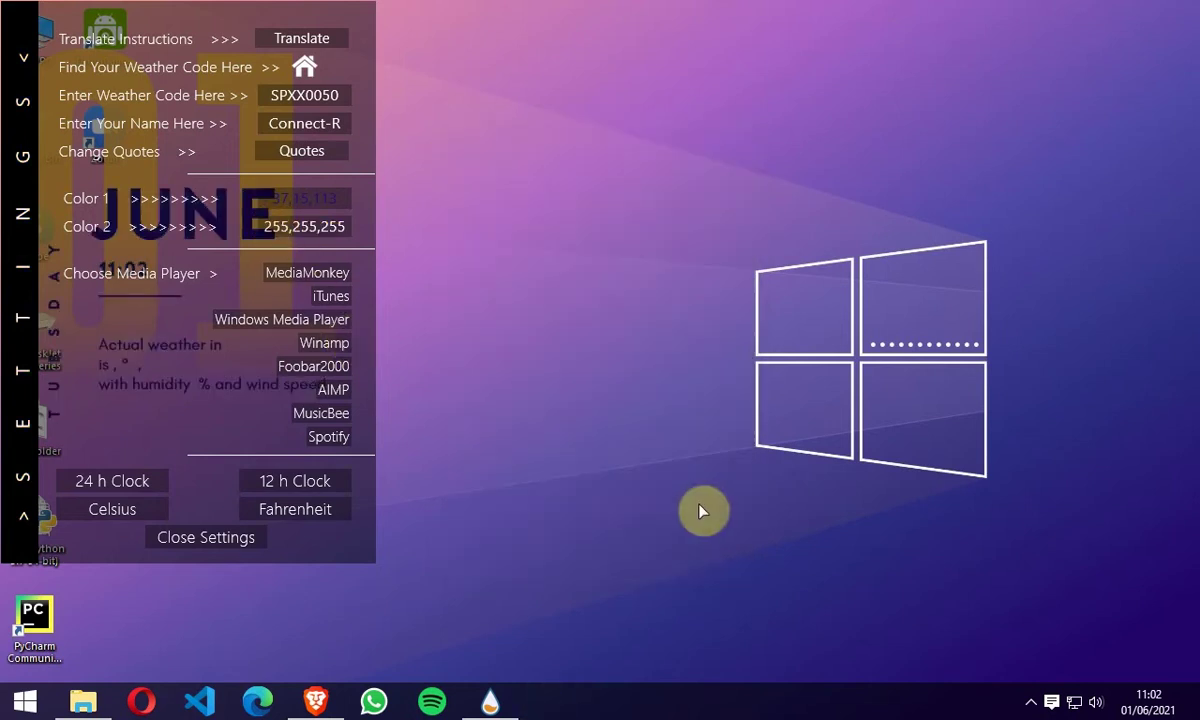
{"action": "left_click", "coordinate": [185, 528]}
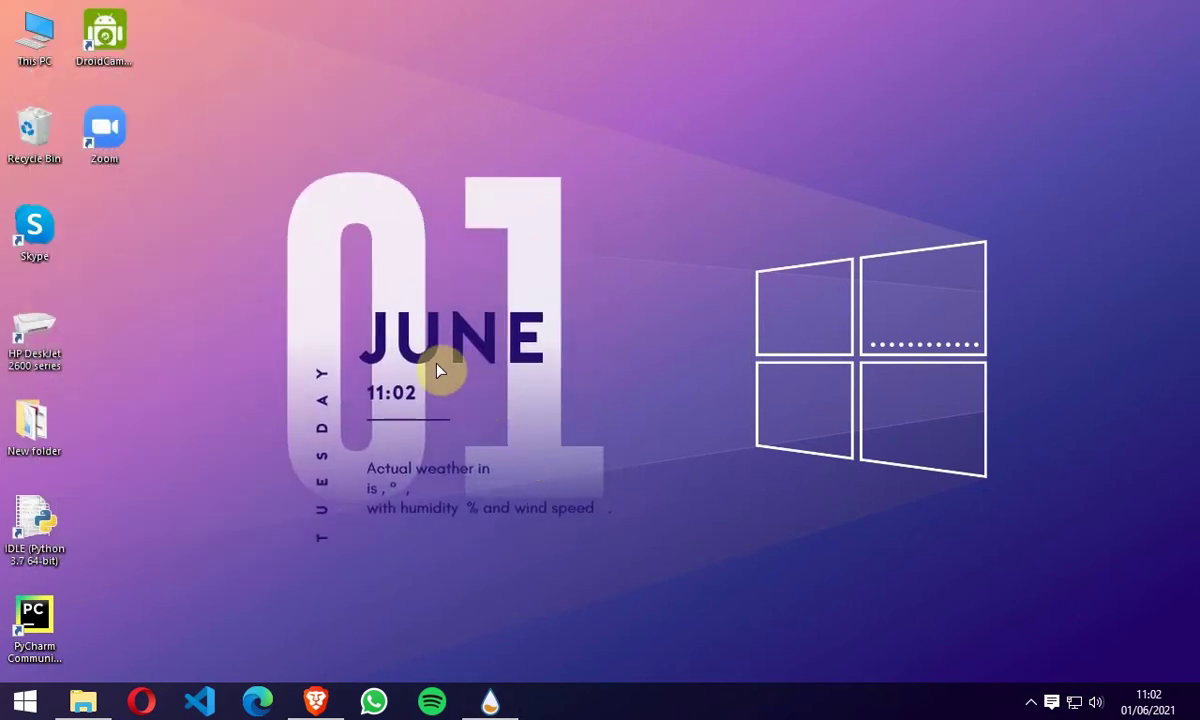
Shrink the date and time skin and place it on the desktop to the left of the wallpaper's Windows logo
{"action": "scroll", "coordinate": [437, 369], "scroll_direction": "down", "scroll_amount": 4}
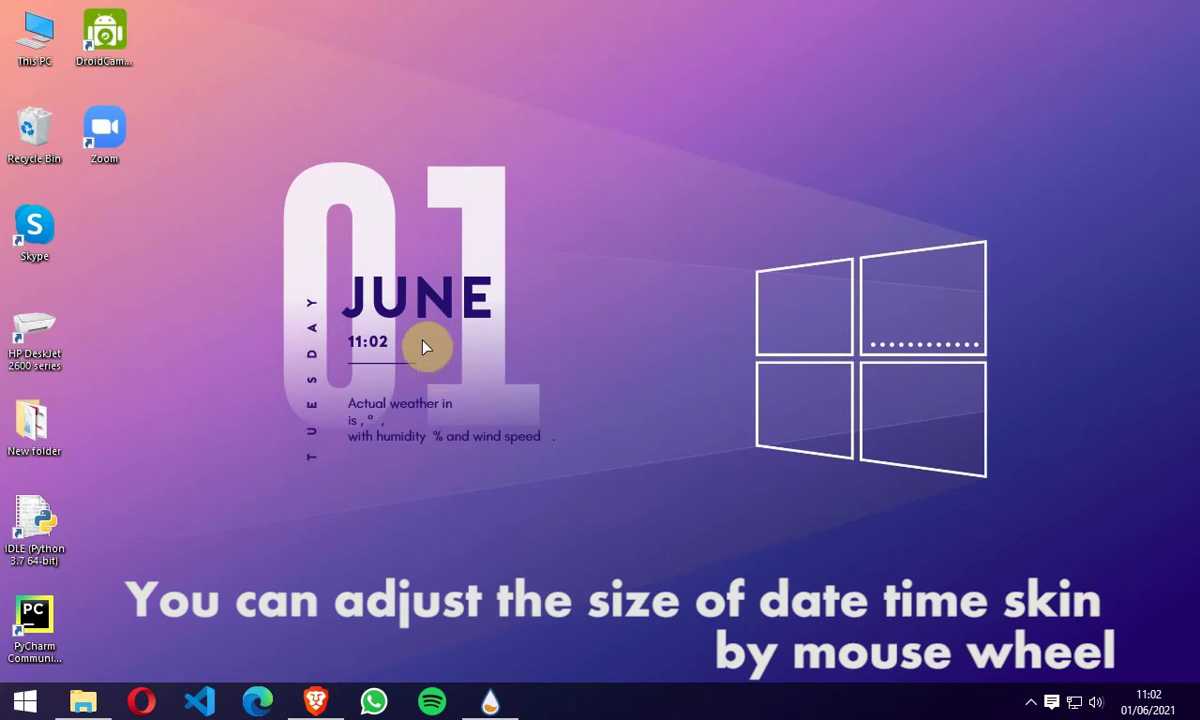
{"action": "scroll", "coordinate": [430, 360], "scroll_direction": "down", "scroll_amount": 3}
{"action": "scroll", "coordinate": [400, 262], "scroll_direction": "down", "scroll_amount": 1}
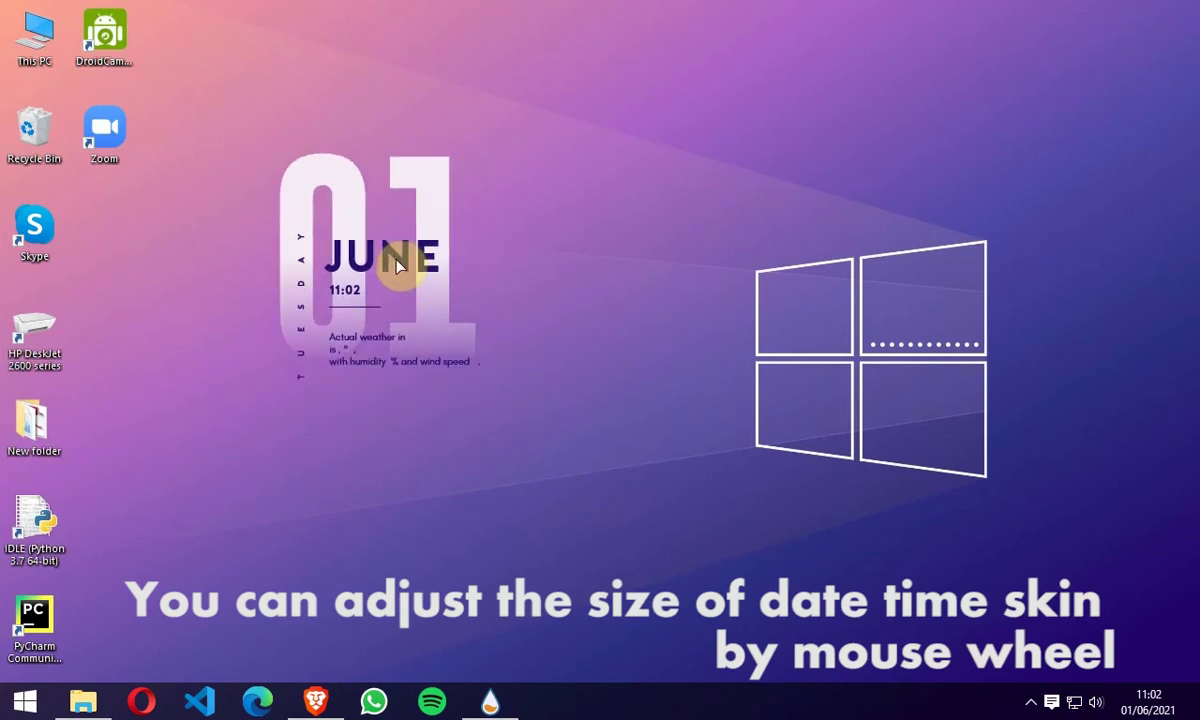
{"action": "scroll", "coordinate": [399, 261], "scroll_direction": "up", "scroll_amount": 1}
{"action": "left_click_drag", "start_coordinate": [407, 271], "coordinate": [454, 404]}
{"action": "scroll", "coordinate": [454, 408], "scroll_direction": "down", "scroll_amount": 1}
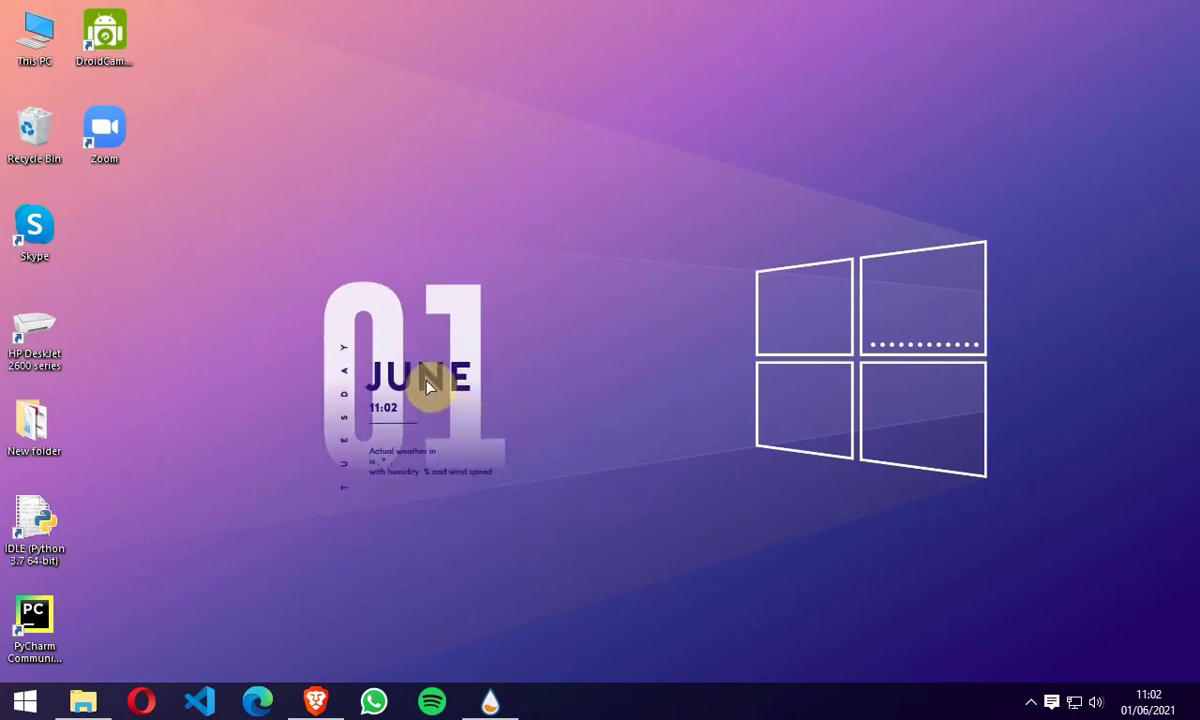
{"action": "scroll", "coordinate": [427, 385], "scroll_direction": "down", "scroll_amount": 1}
{"action": "left_click_drag", "start_coordinate": [411, 354], "coordinate": [396, 375]}
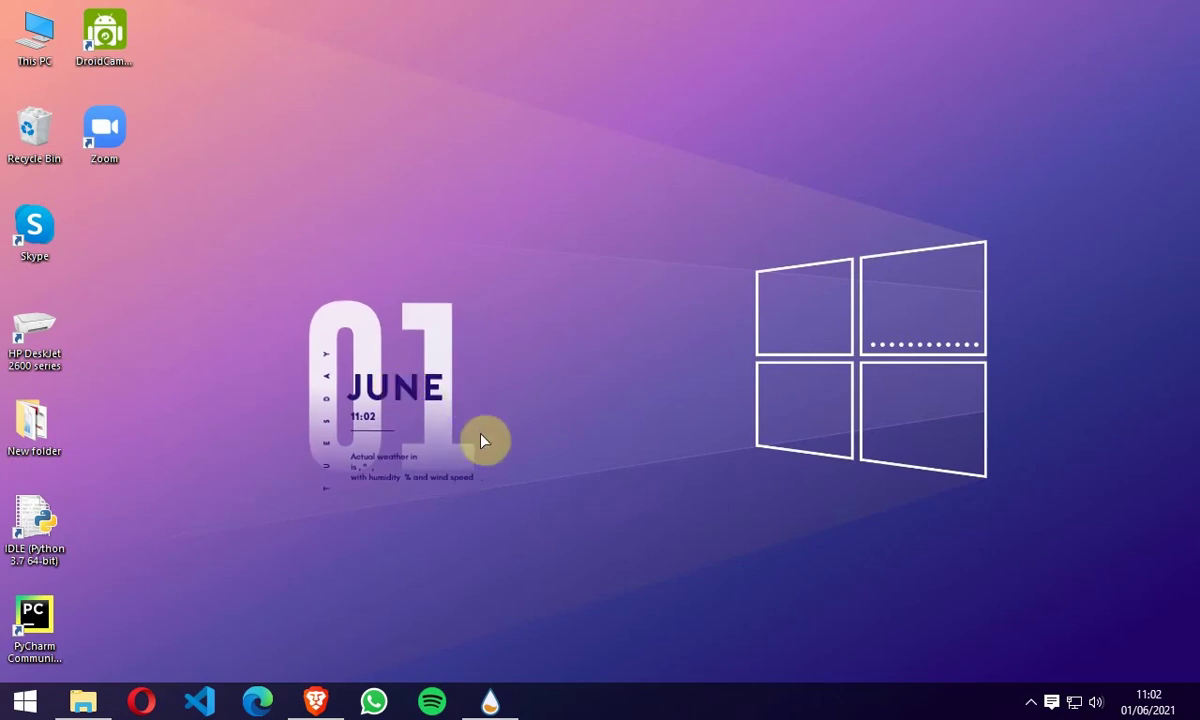
Extract the nexus ZIP archive directly into the Downloads folder
{"action": "left_click", "coordinate": [82, 703]}
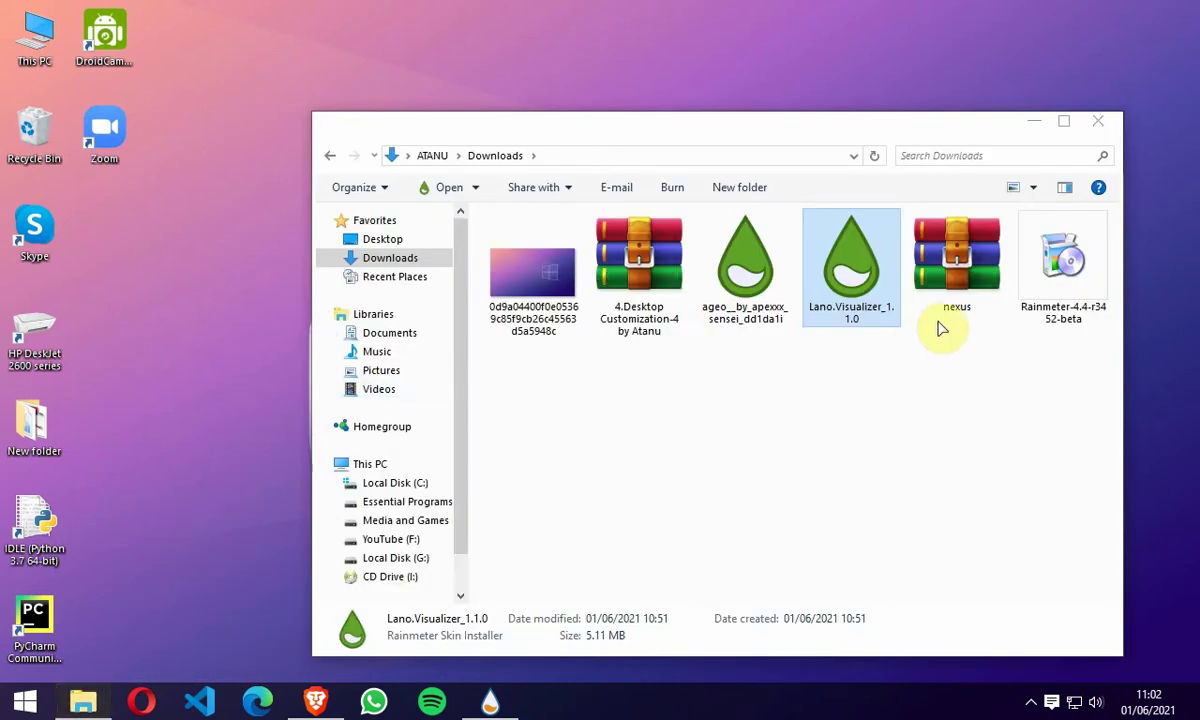
{"action": "left_click", "coordinate": [968, 318]}
{"action": "right_click", "coordinate": [968, 318]}
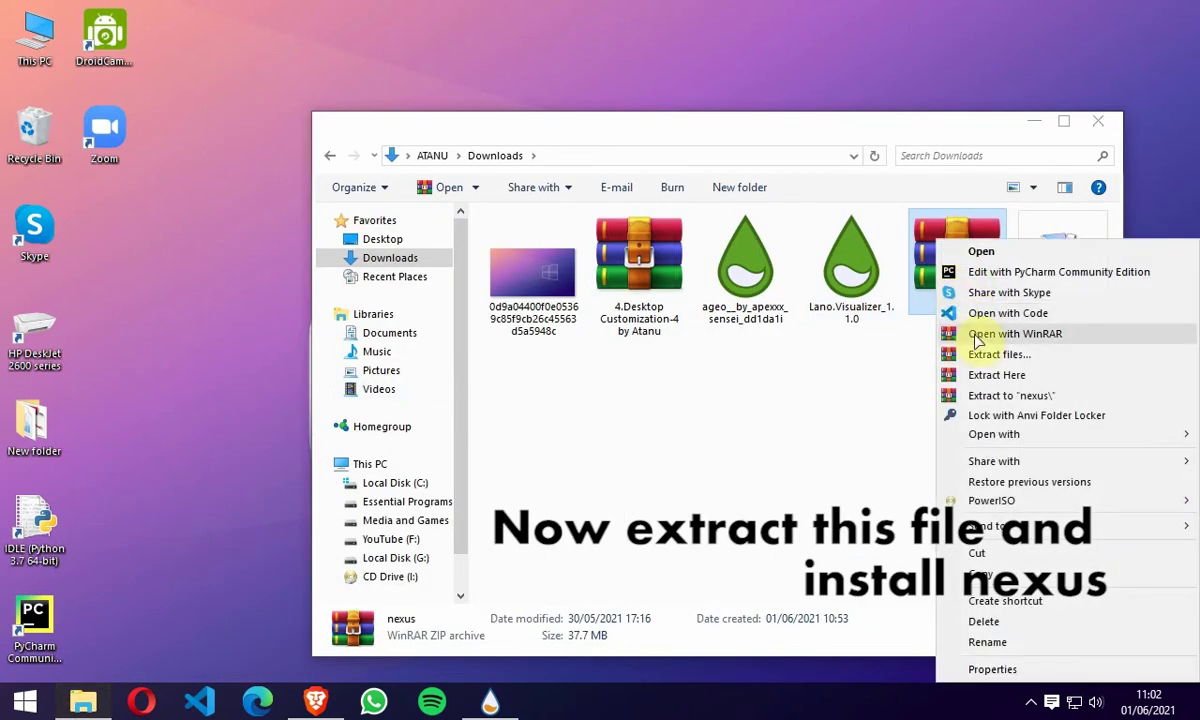
{"action": "left_click", "coordinate": [1001, 379]}
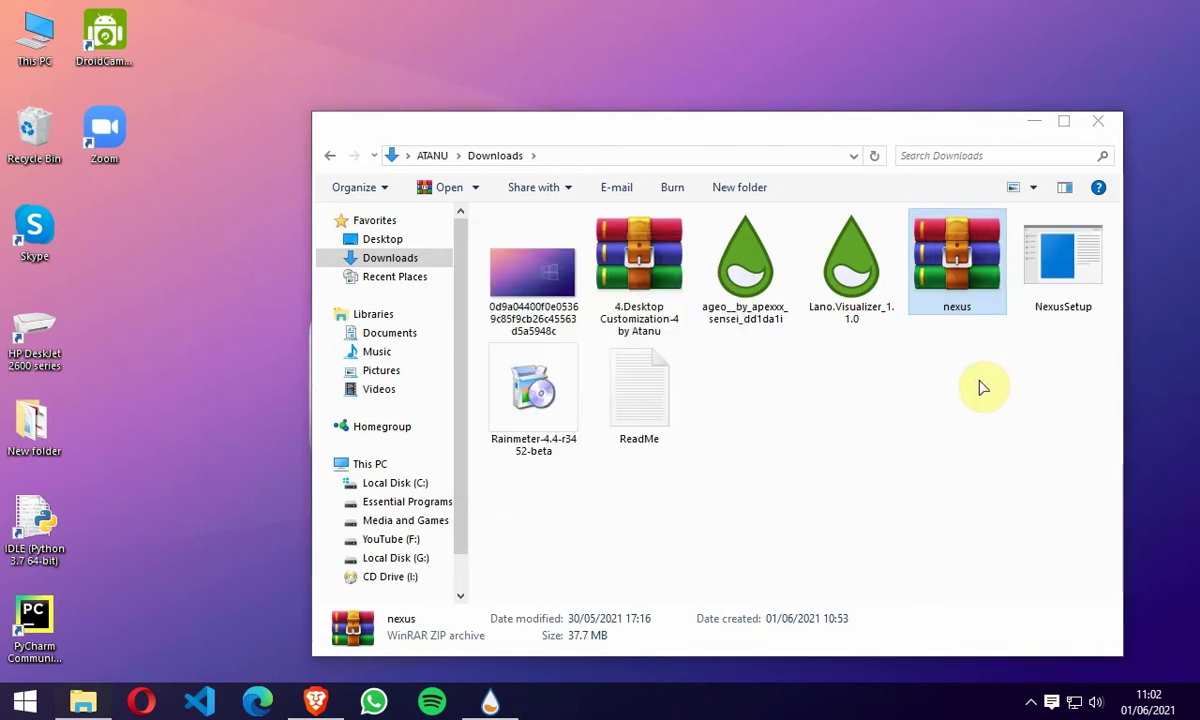
Install Nexus 20.10 from NexusSetup, accepting the license agreement and keeping Winstep as the Start Menu folder
{"action": "left_click", "coordinate": [1045, 290]}
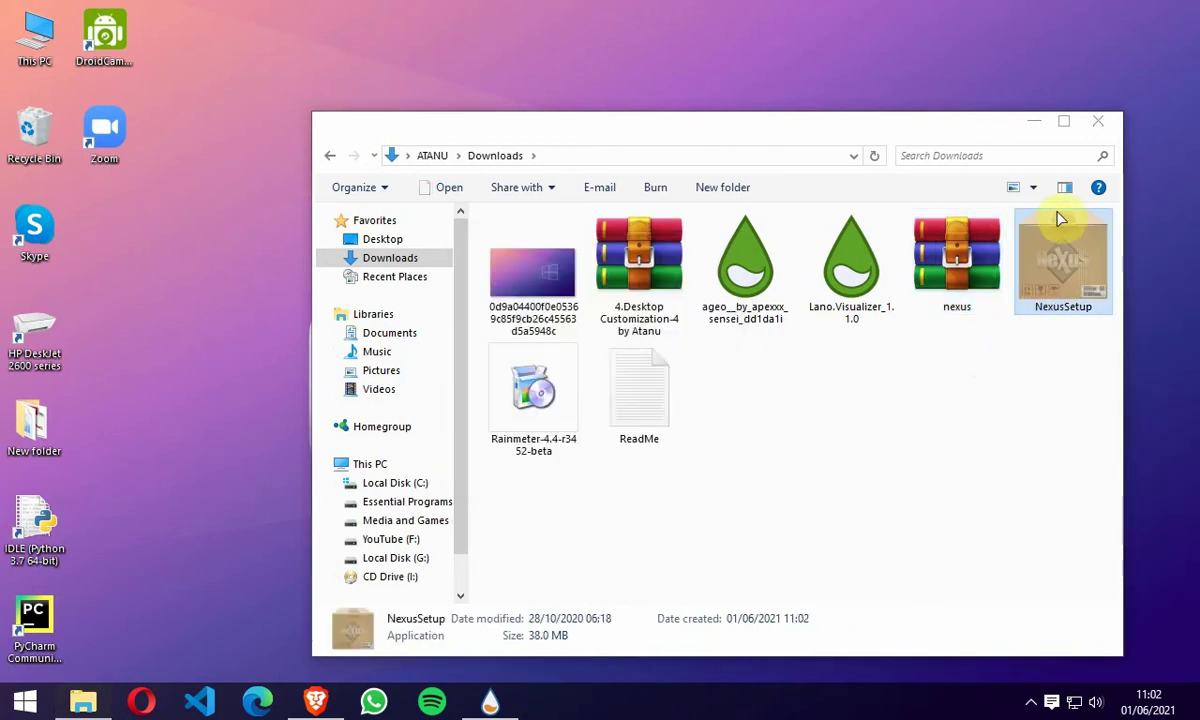
{"action": "double_click", "coordinate": [1070, 292]}
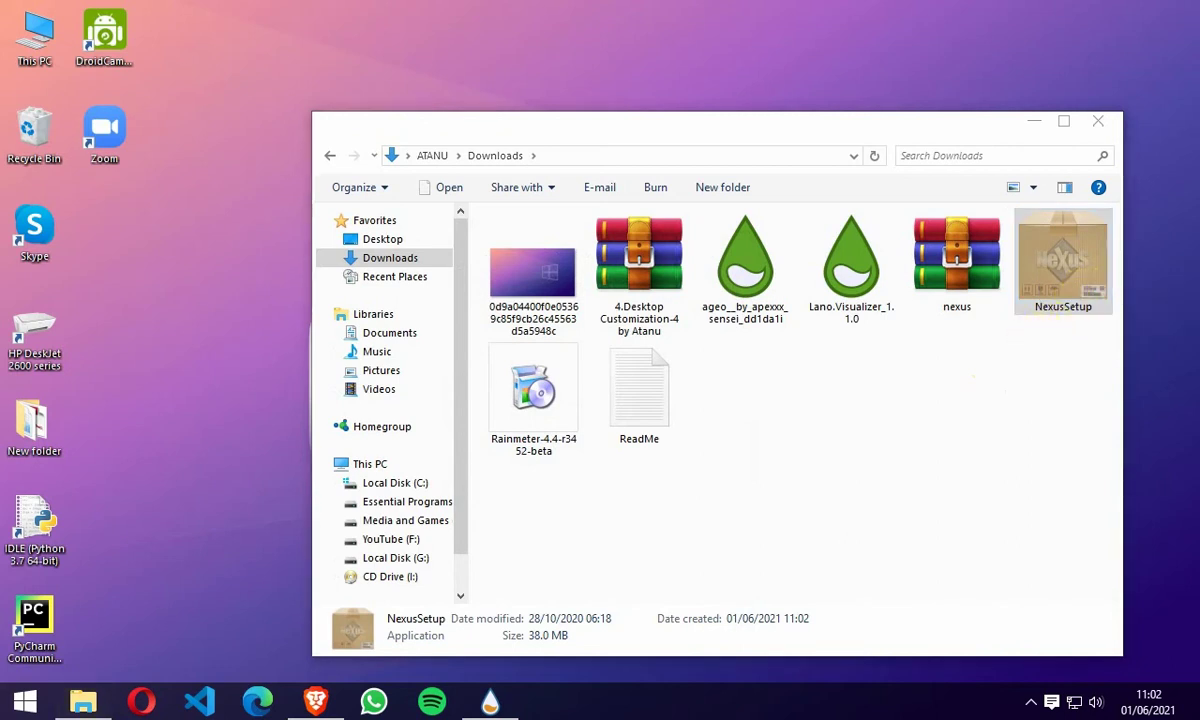
{"action": "left_click", "coordinate": [625, 392]}
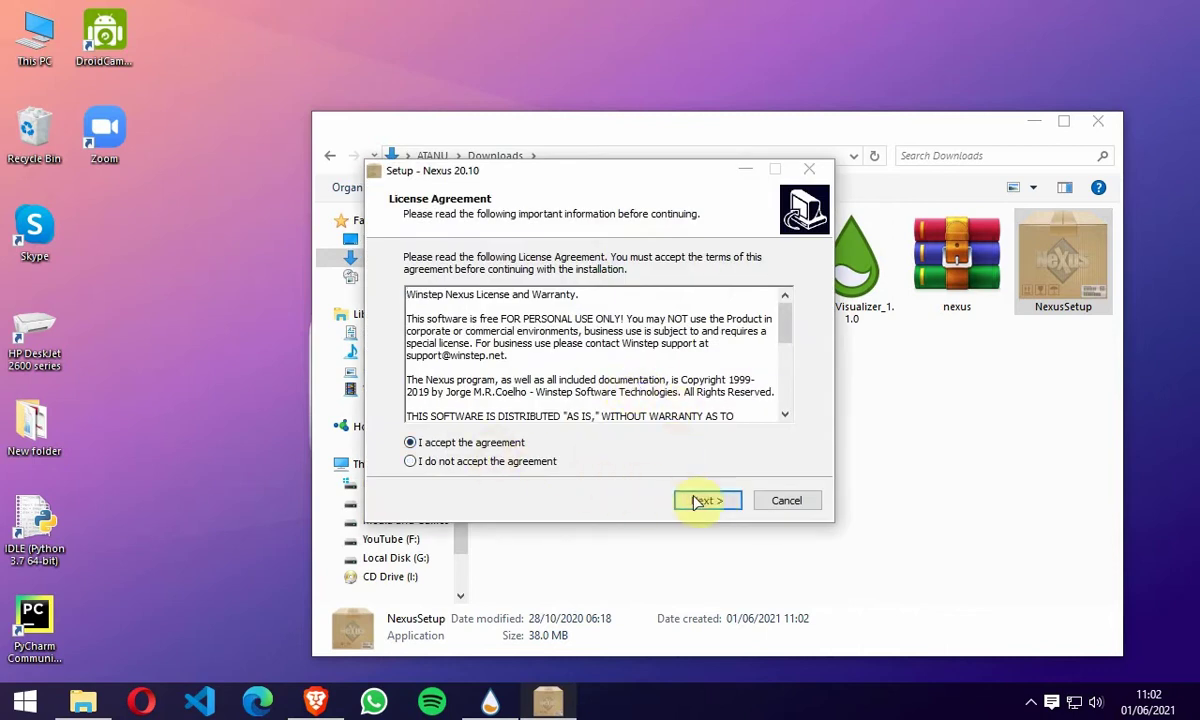
{"action": "left_click", "coordinate": [700, 501]}
{"action": "left_click", "coordinate": [707, 501]}
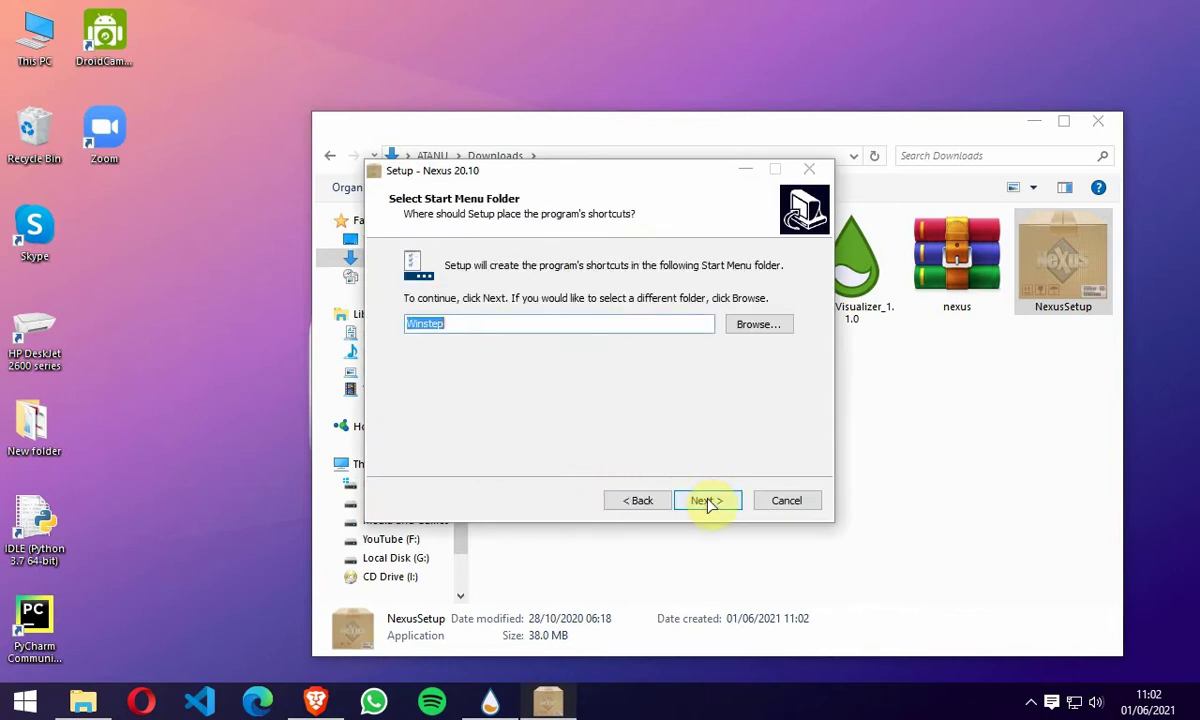
{"action": "left_click", "coordinate": [707, 501]}
{"action": "left_click", "coordinate": [708, 502]}
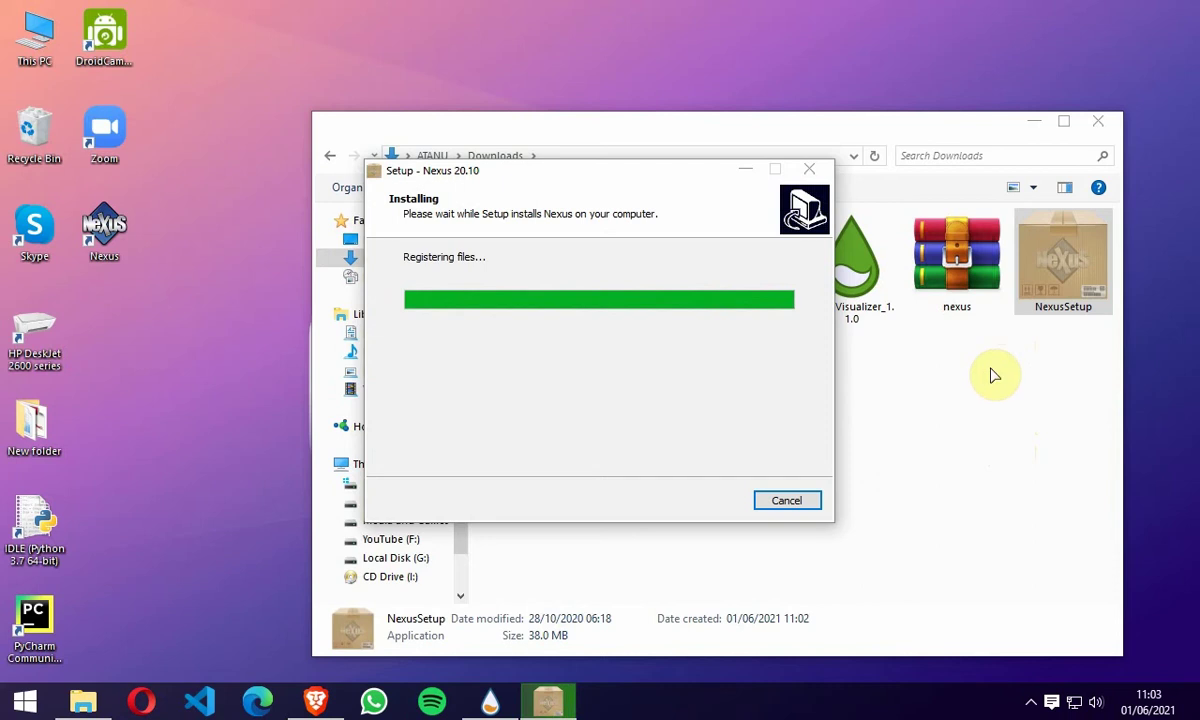
{"action": "left_click", "coordinate": [566, 341]}
{"action": "left_click", "coordinate": [705, 500]}
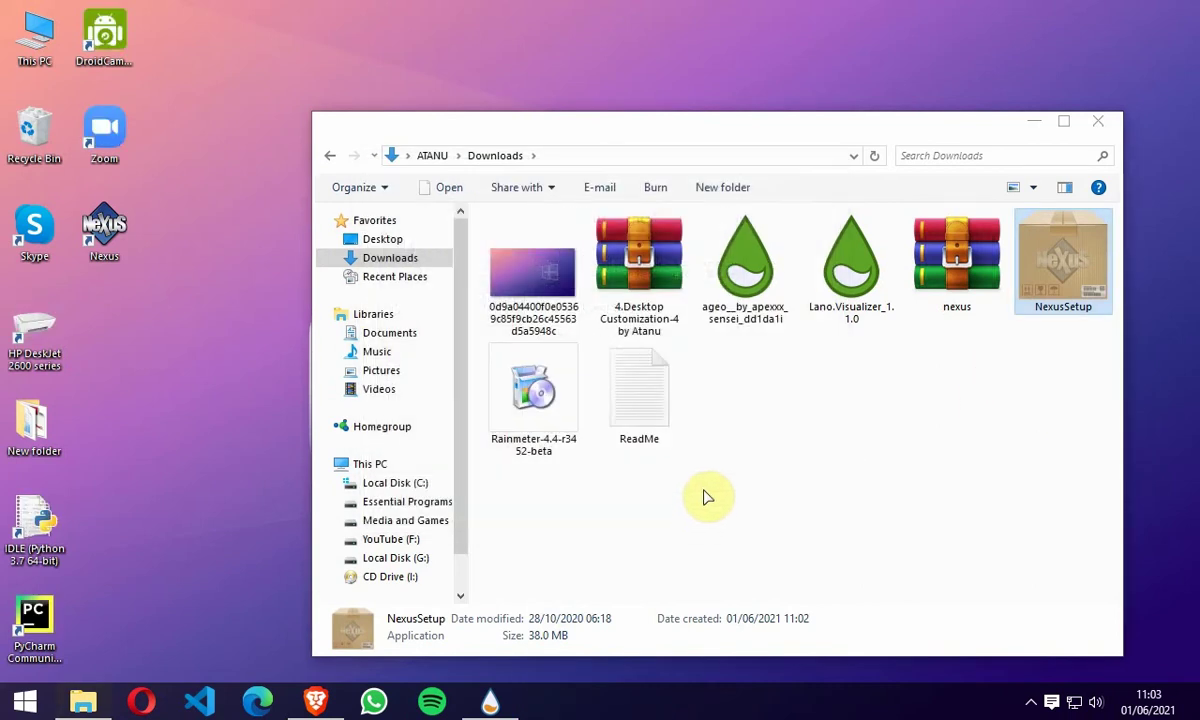
Extract the Desktop Customization-4 archive directly into the Downloads folder
{"action": "left_click", "coordinate": [620, 305]}
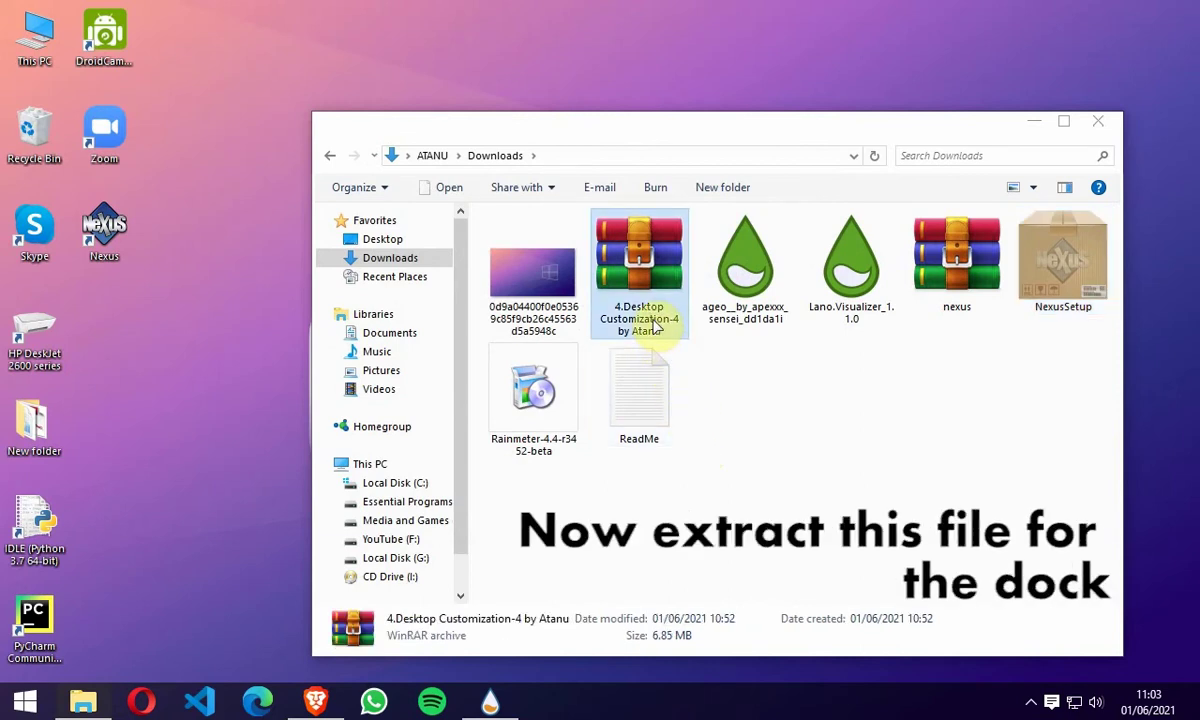
{"action": "right_click", "coordinate": [640, 290]}
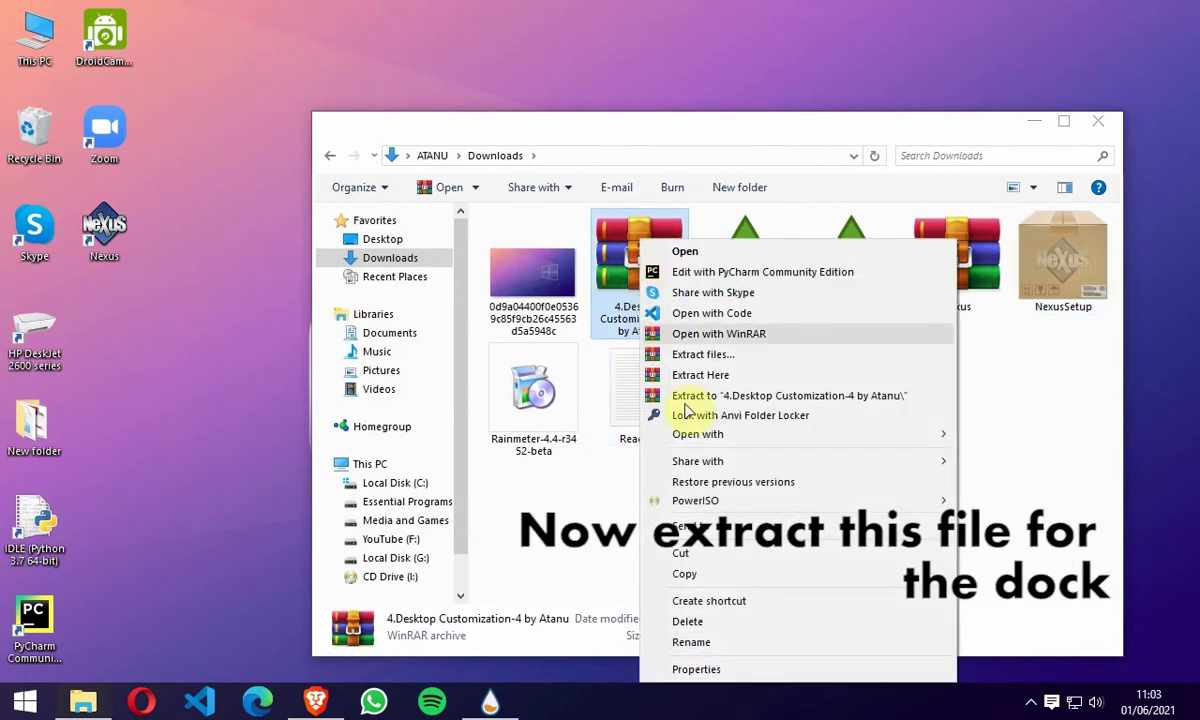
{"action": "left_click", "coordinate": [715, 376]}
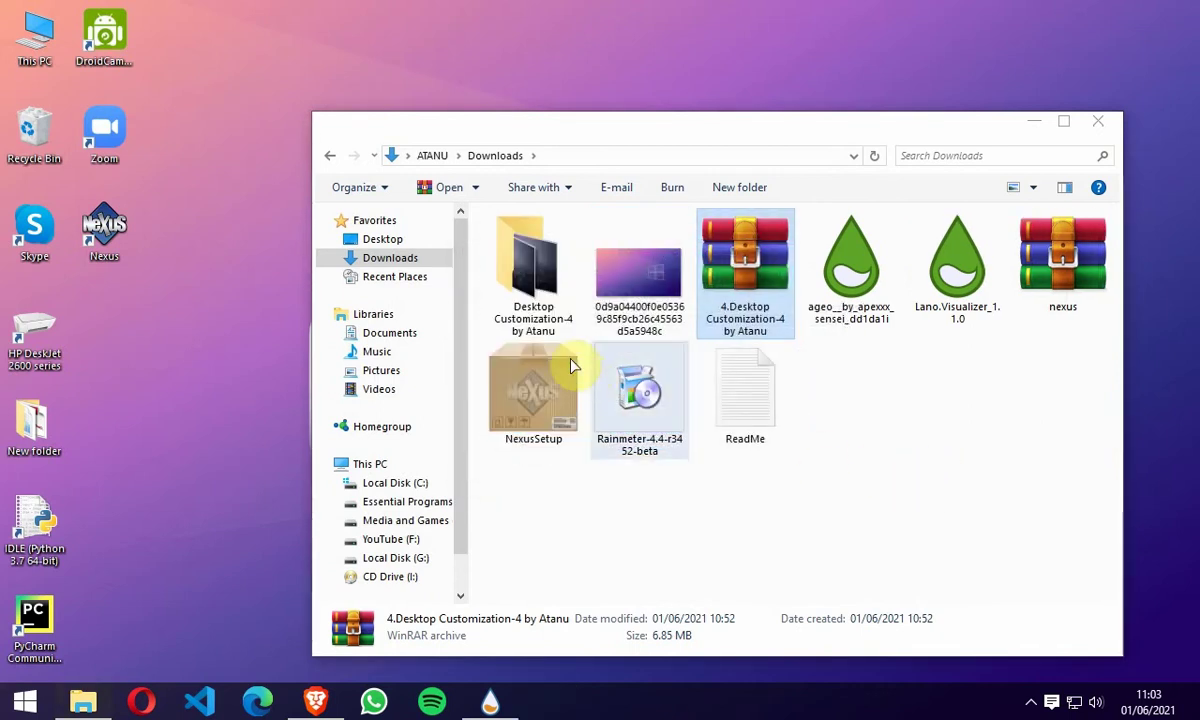
Copy the Dock folder from the extracted Desktop Customization-4 folder to the root of Local Disk (C:) and minimize the file window
{"action": "left_click", "coordinate": [549, 317]}
{"action": "double_click", "coordinate": [549, 317]}
{"action": "left_click", "coordinate": [530, 308]}
{"action": "double_click", "coordinate": [530, 308]}
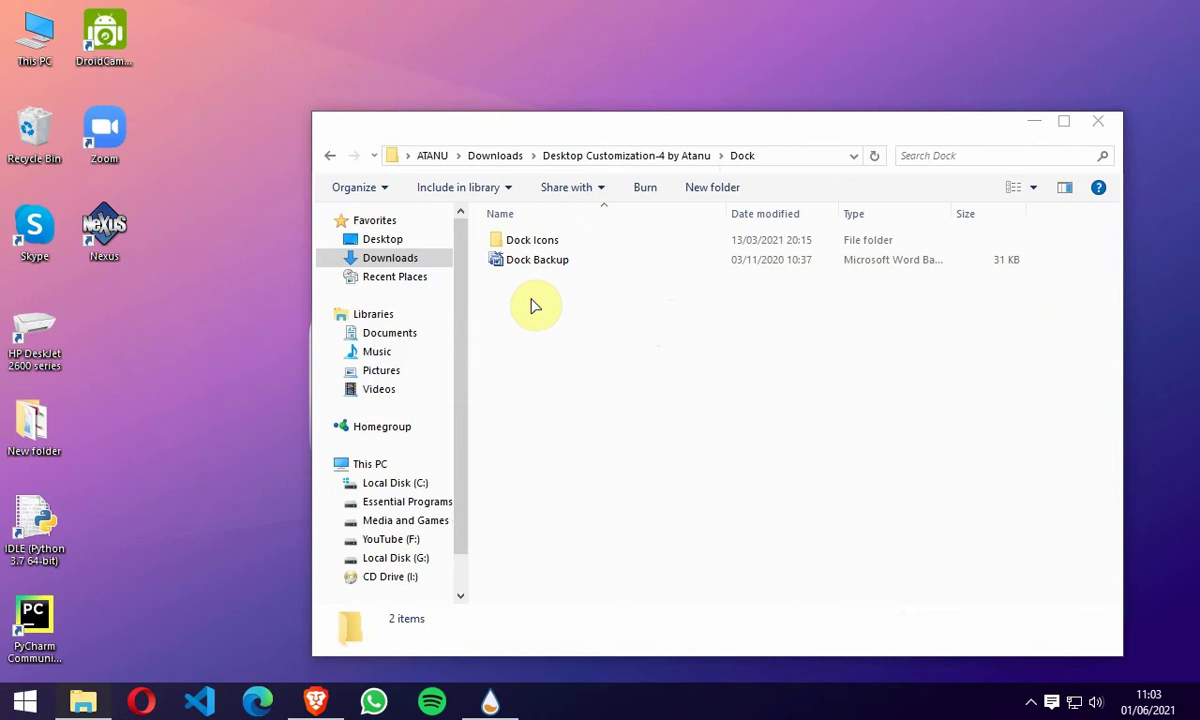
{"action": "left_click", "coordinate": [330, 157]}
{"action": "right_click", "coordinate": [536, 300]}
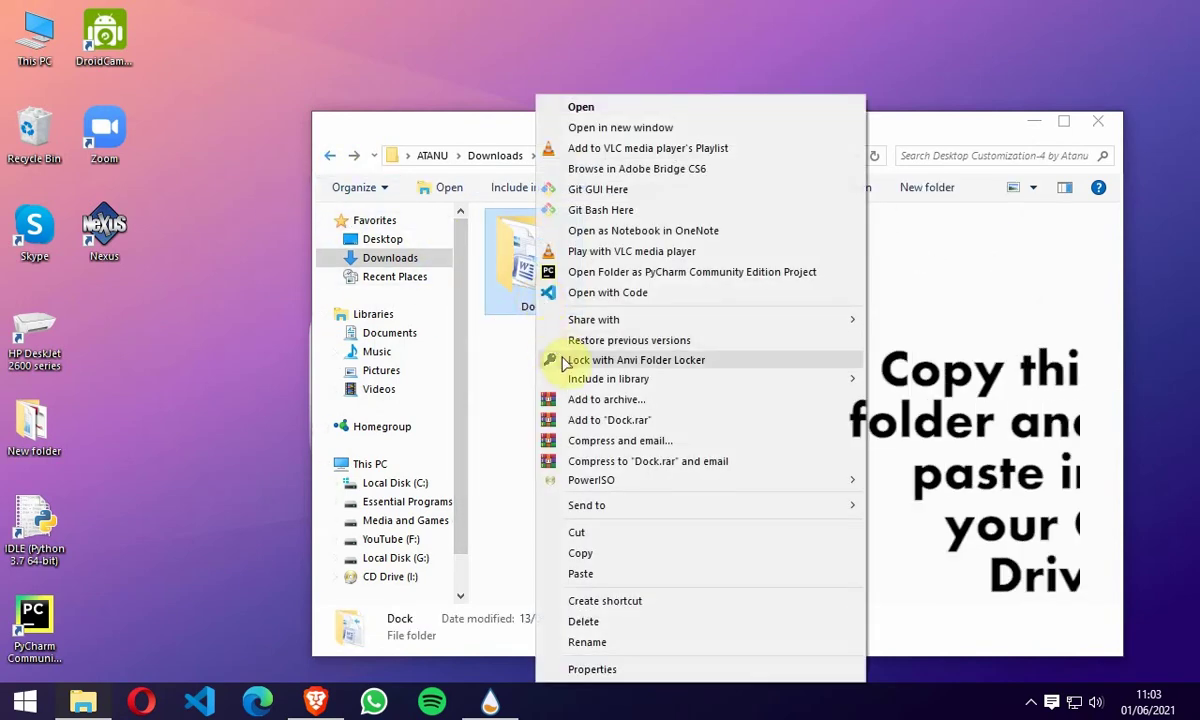
{"action": "left_click", "coordinate": [580, 553]}
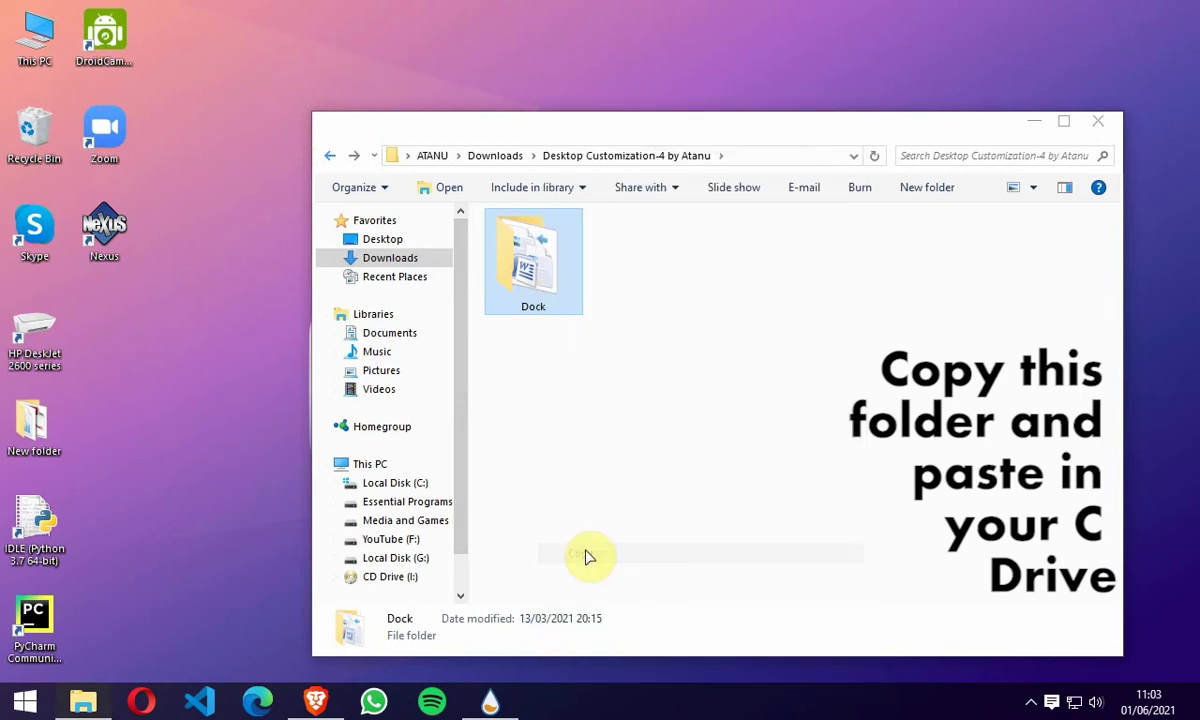
{"action": "left_click", "coordinate": [424, 484]}
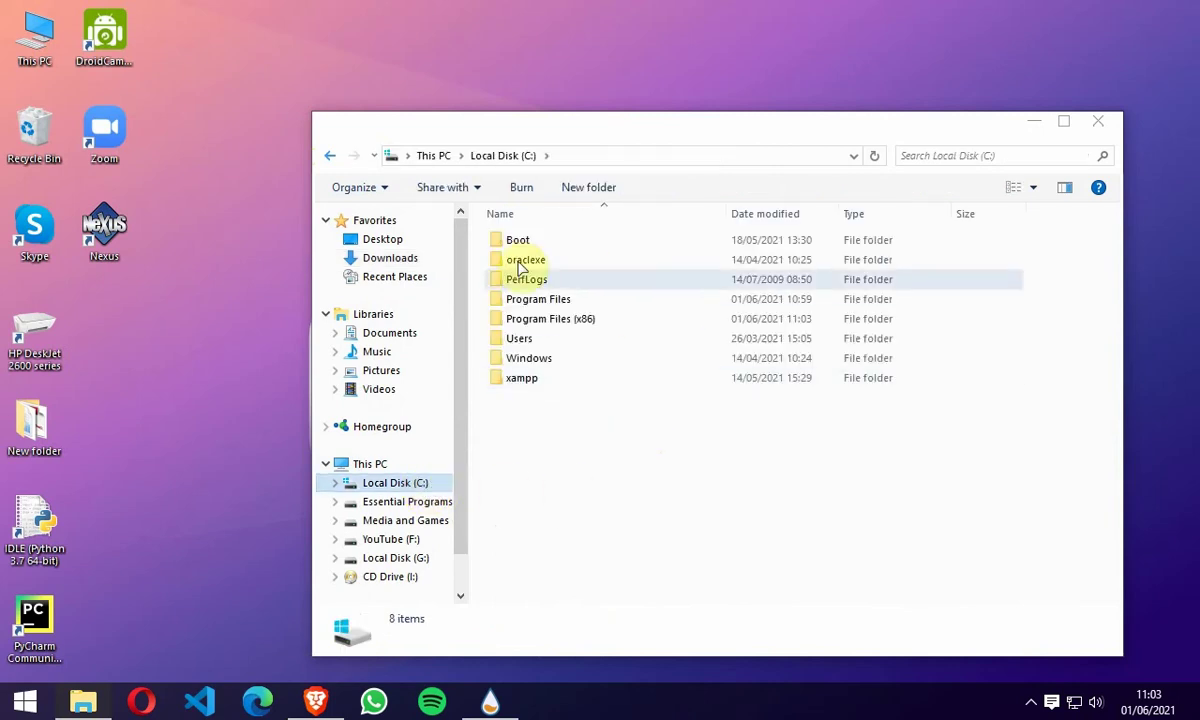
{"action": "right_click", "coordinate": [557, 435]}
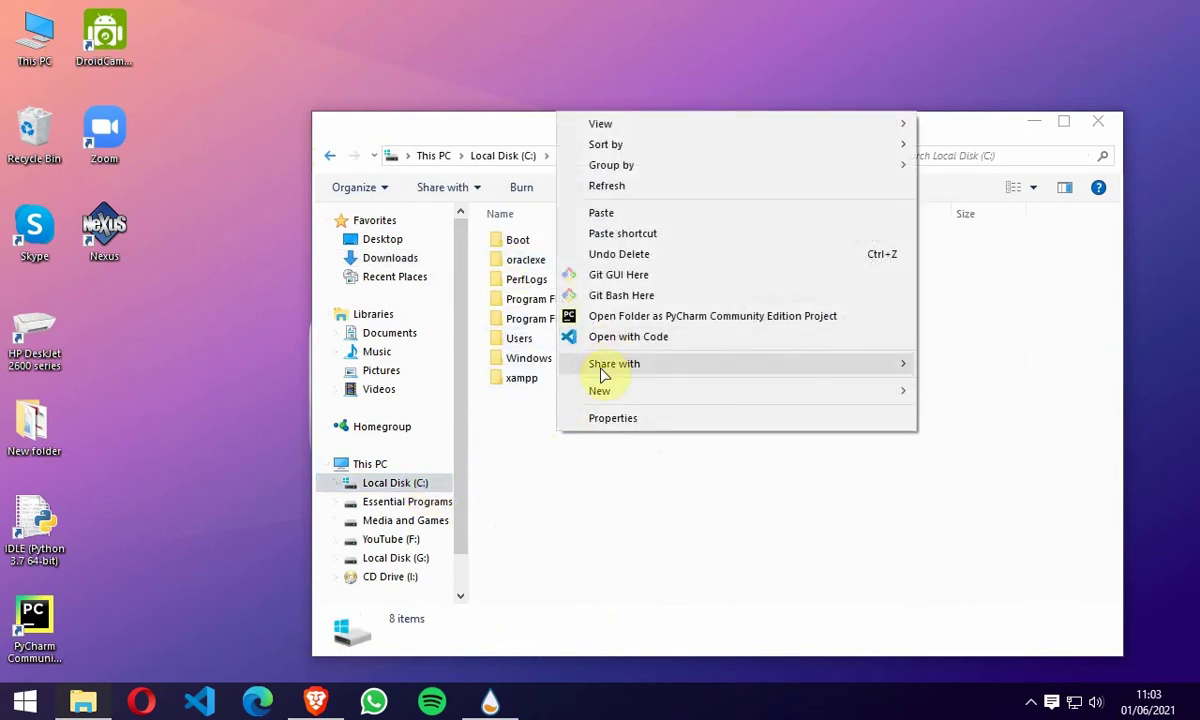
{"action": "left_click", "coordinate": [602, 213]}
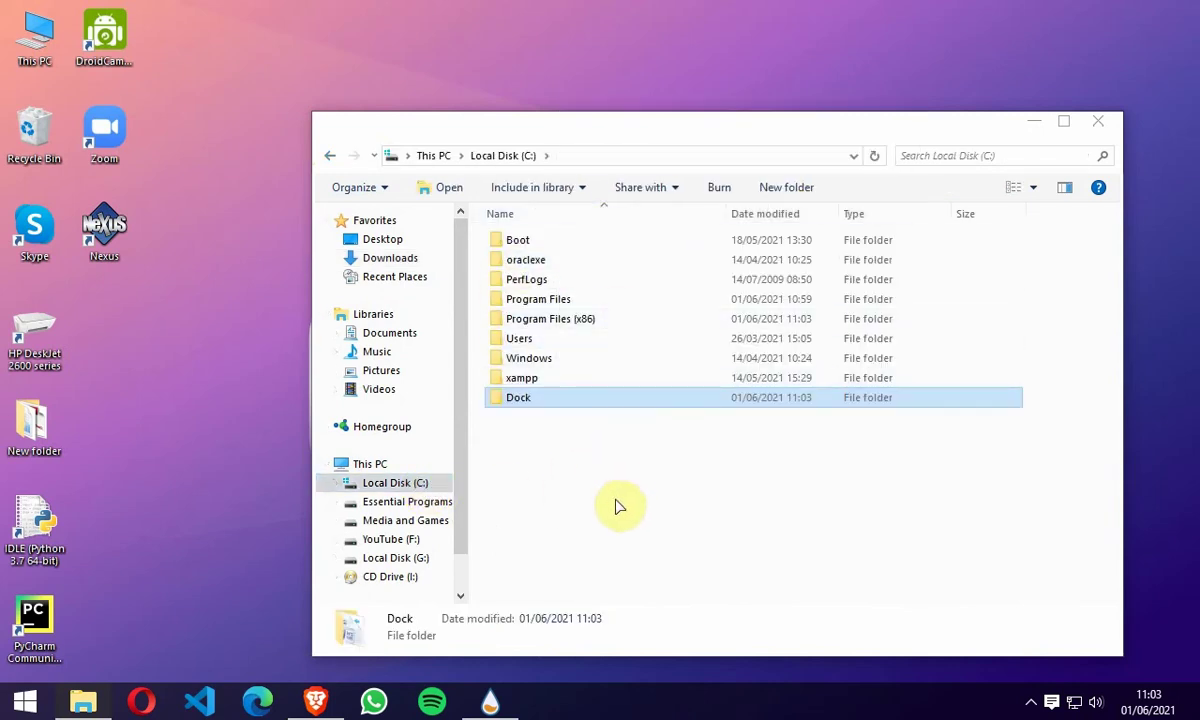
{"action": "left_click", "coordinate": [510, 445]}
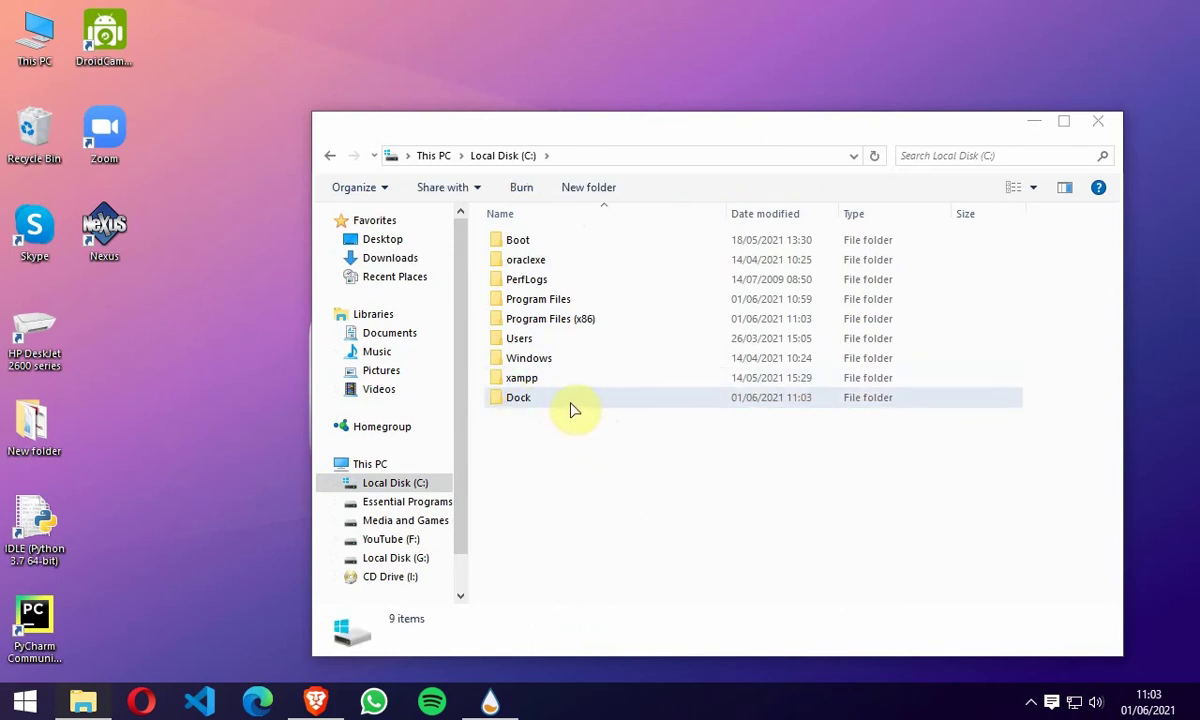
{"action": "left_click", "coordinate": [1035, 124]}
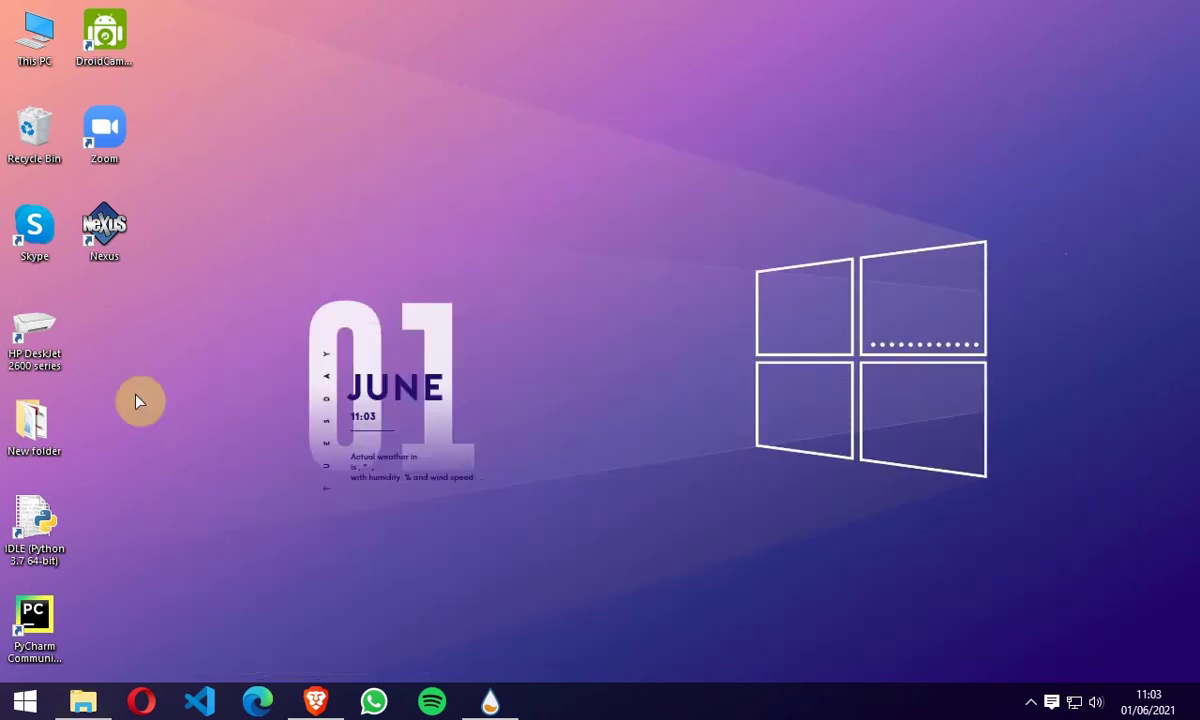
Launch Nexus, restore its settings from Dock Backup in C:\Dock, and move the dock to the right of the wallpaper's Windows logo
{"action": "double_click", "coordinate": [98, 224]}
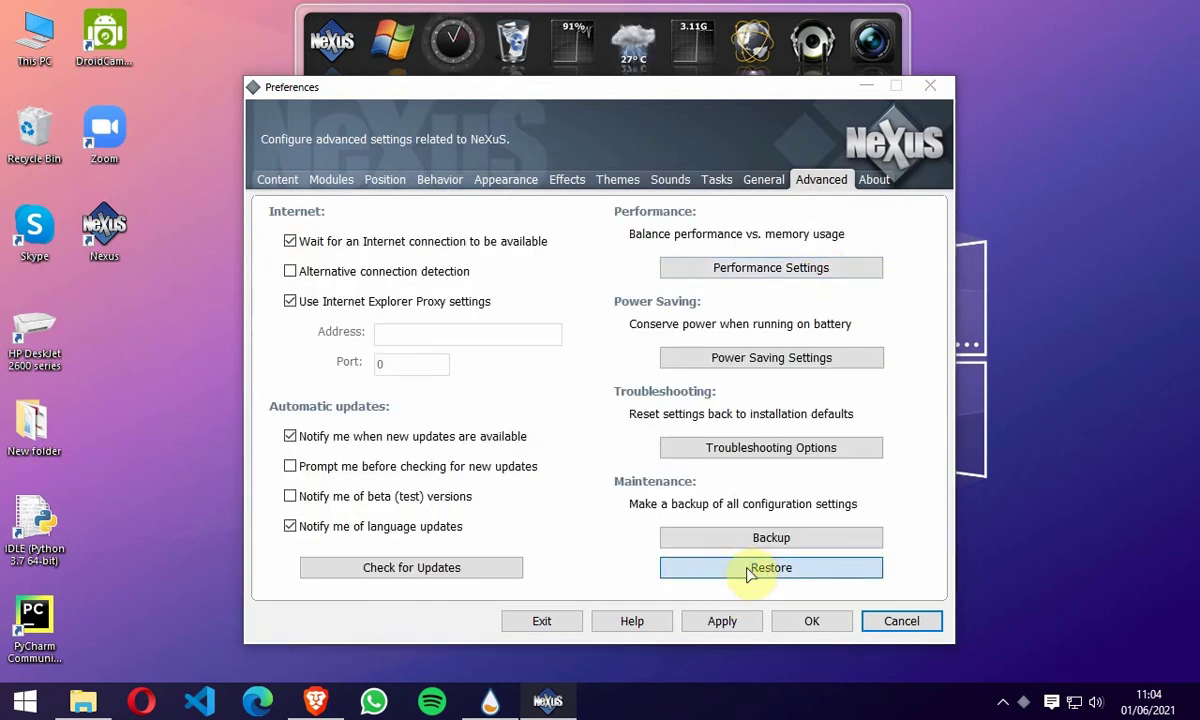
{"action": "left_click", "coordinate": [752, 568]}
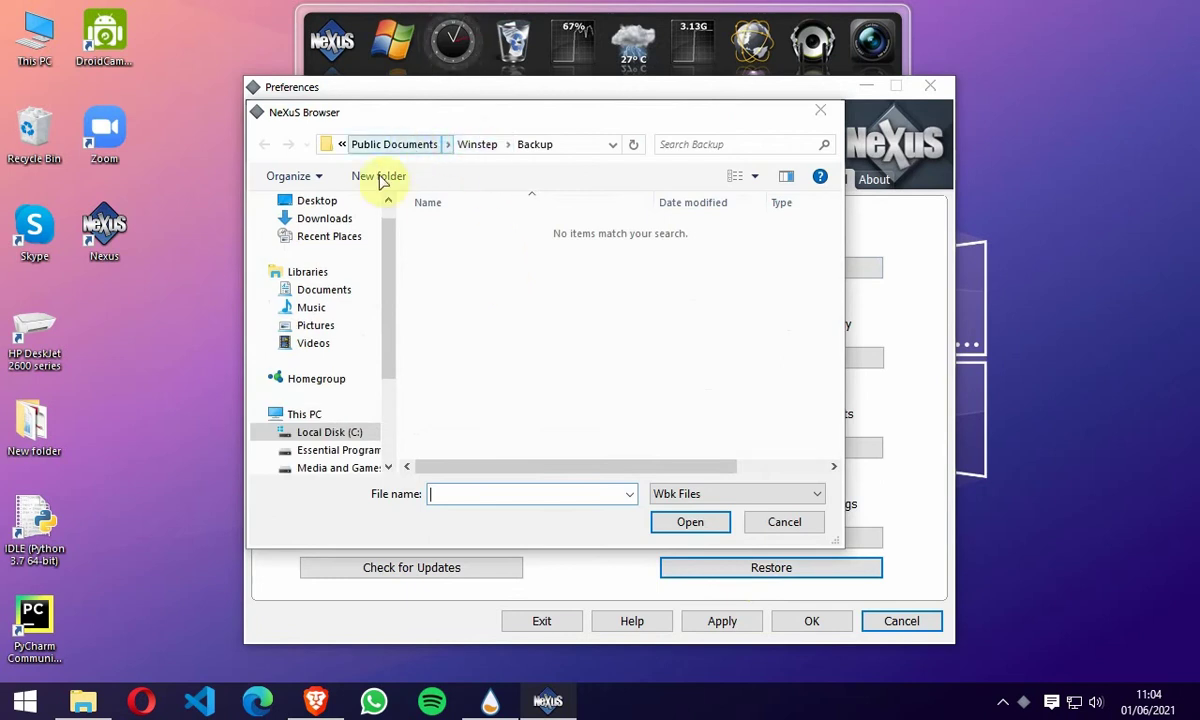
{"action": "scroll", "coordinate": [378, 381], "scroll_direction": "down", "scroll_amount": 1}
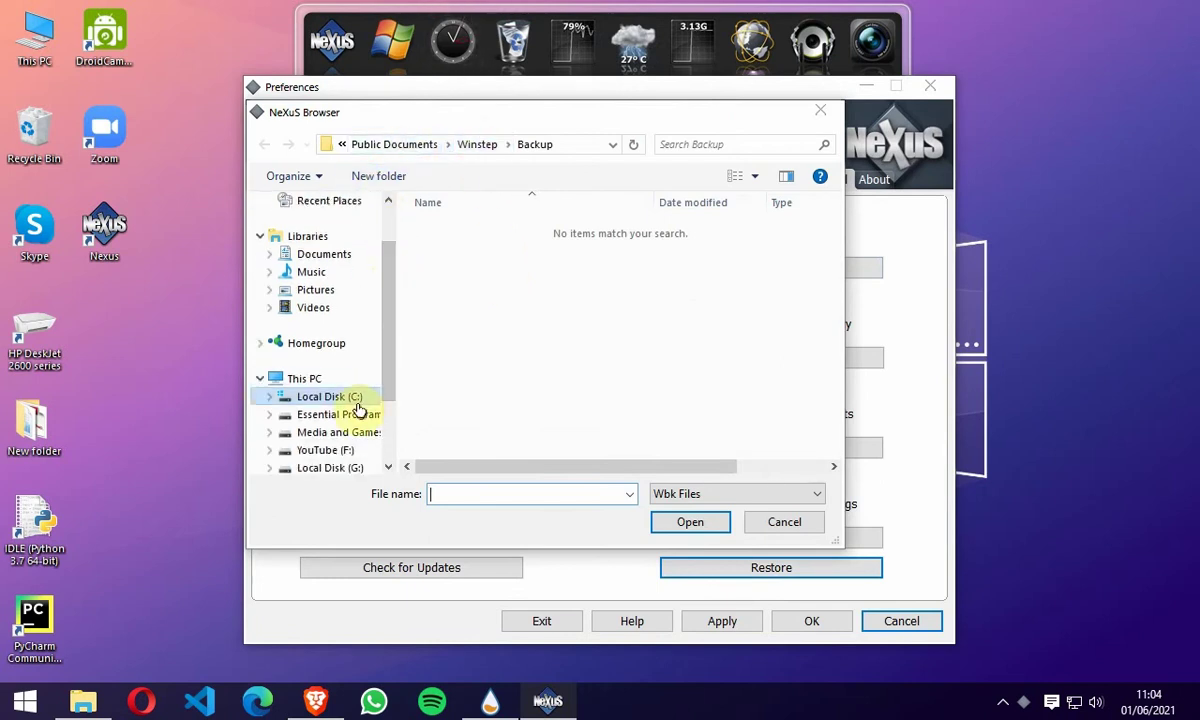
{"action": "left_click", "coordinate": [345, 398]}
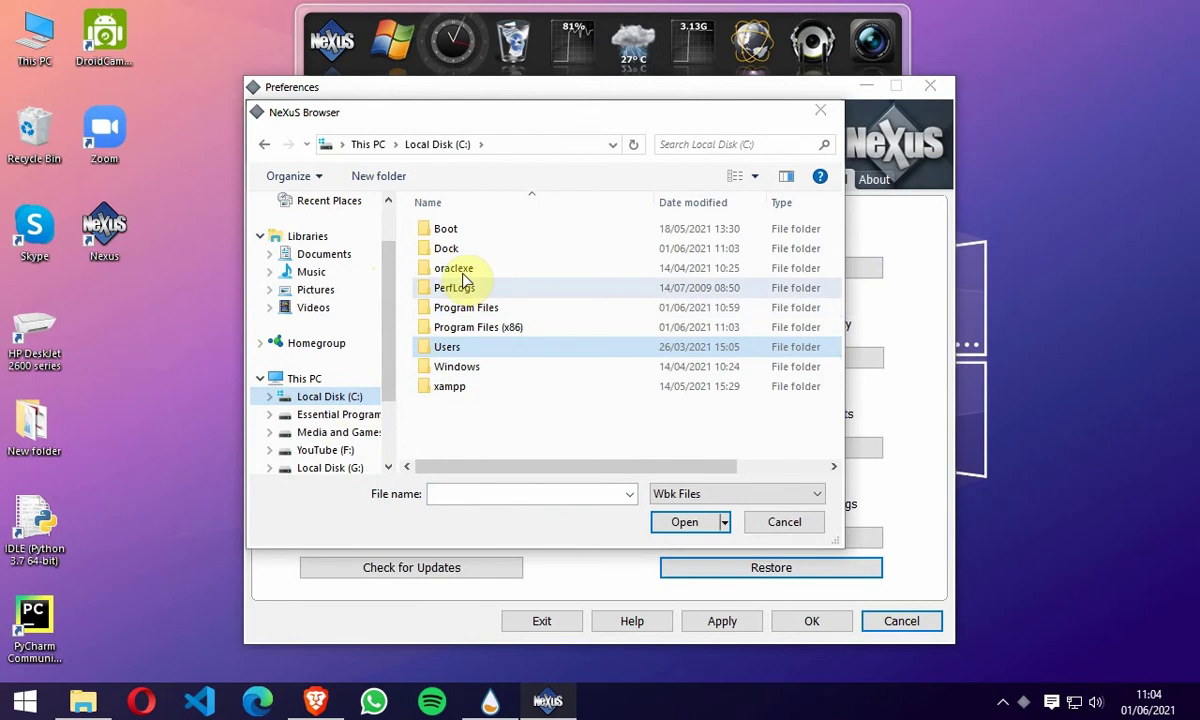
{"action": "double_click", "coordinate": [446, 249]}
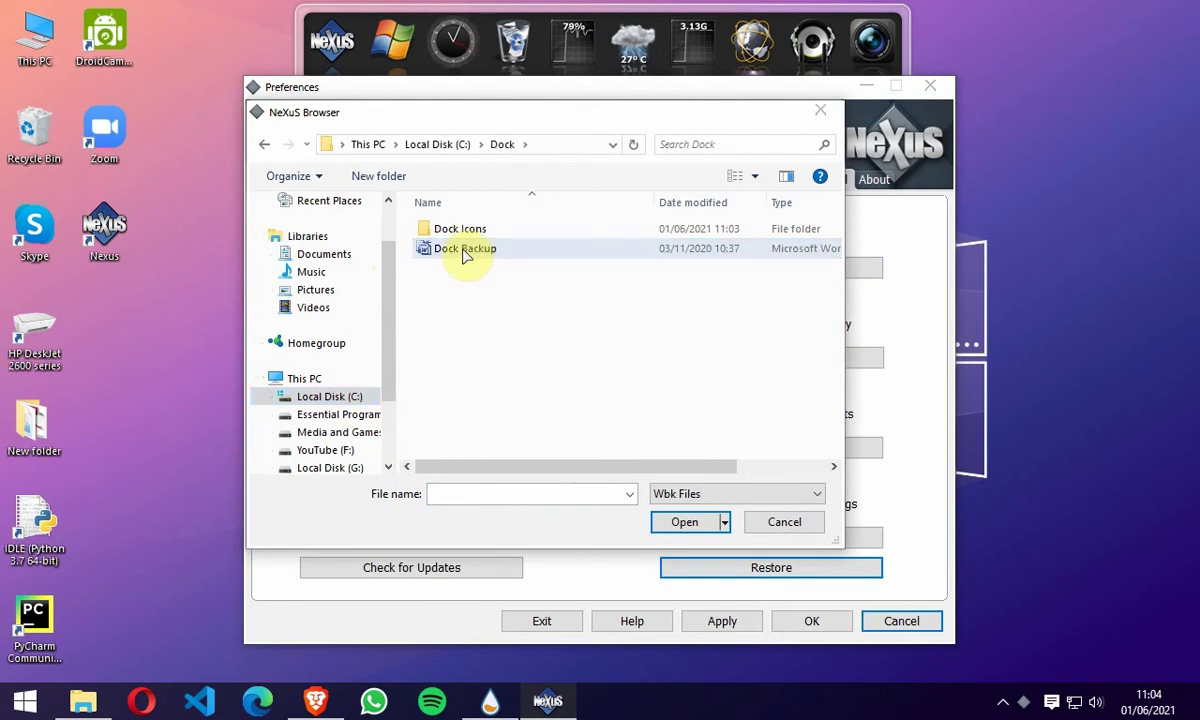
{"action": "left_click", "coordinate": [463, 250]}
{"action": "left_click", "coordinate": [669, 529]}
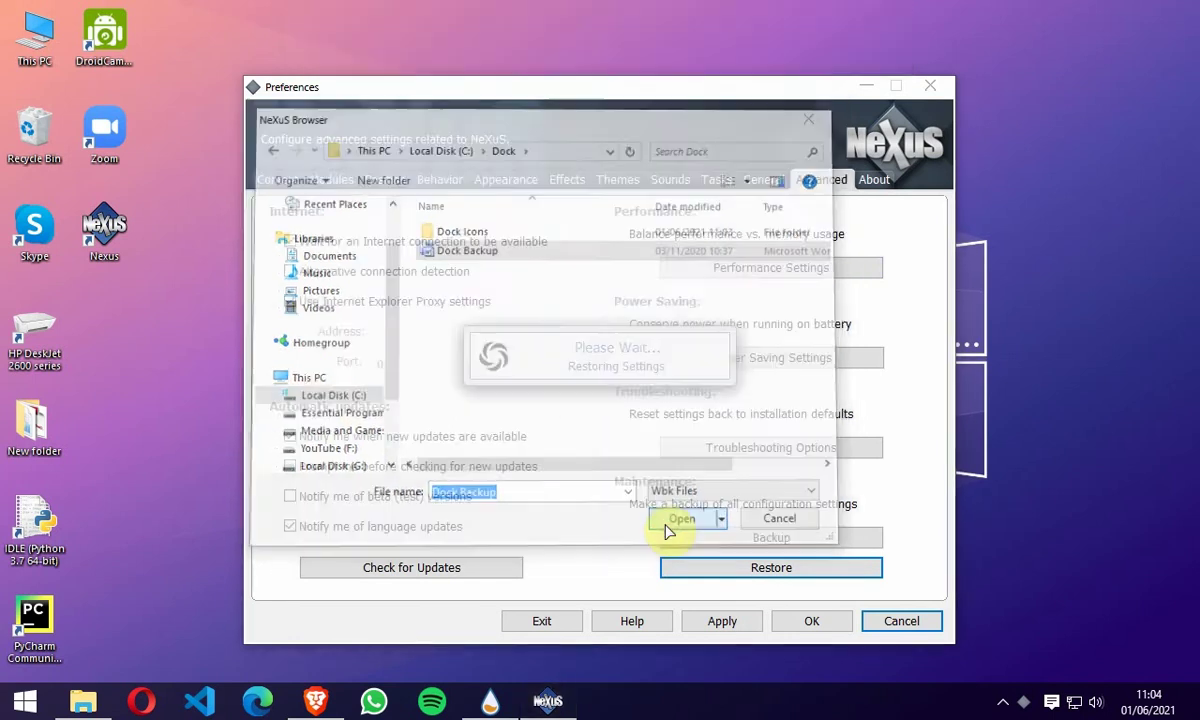
{"action": "left_click", "coordinate": [804, 621]}
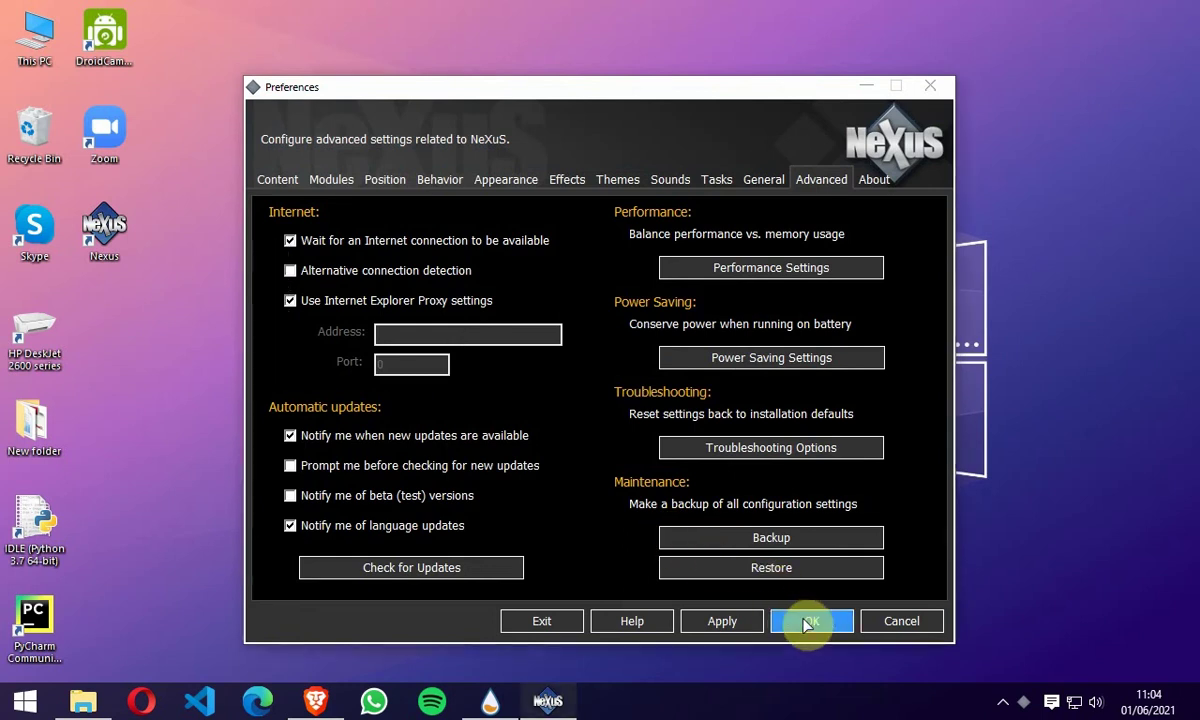
{"action": "left_click_drag", "start_coordinate": [313, 346], "coordinate": [1074, 392]}
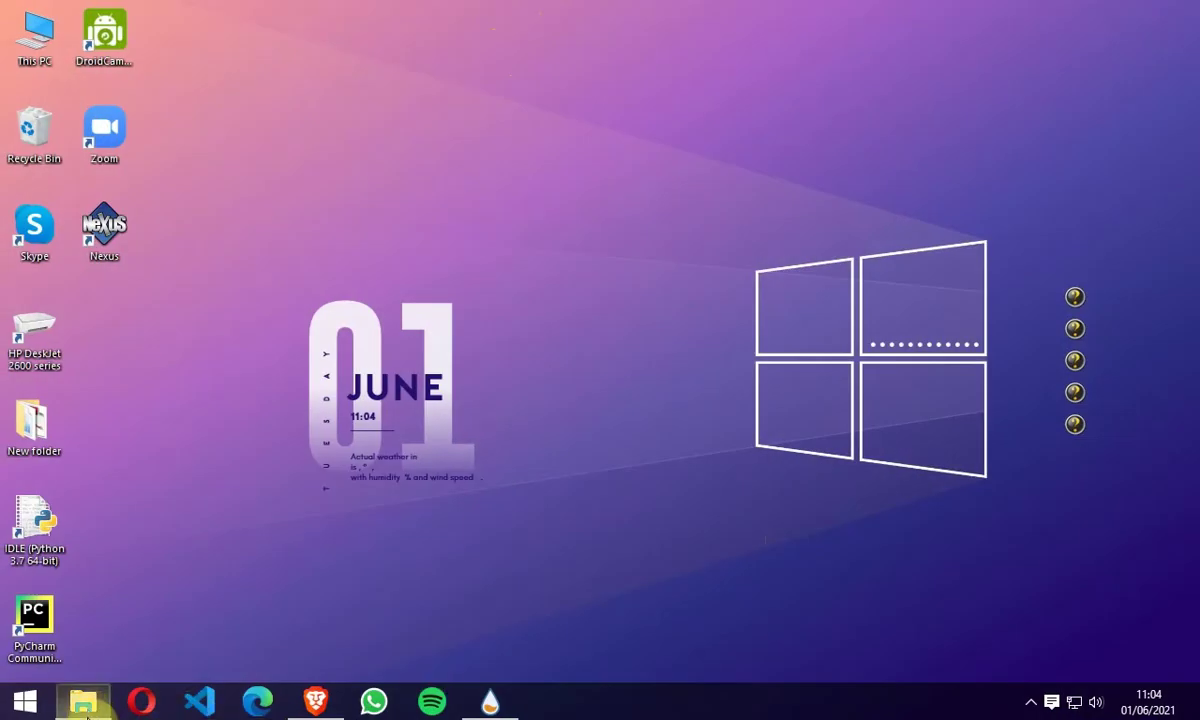
Open the Dock Icons folder inside C:\Dock and move its window clear of the dock
{"action": "left_click", "coordinate": [85, 705]}
{"action": "left_click", "coordinate": [535, 397]}
{"action": "double_click", "coordinate": [533, 398]}
{"action": "left_click", "coordinate": [540, 241]}
{"action": "double_click", "coordinate": [540, 241]}
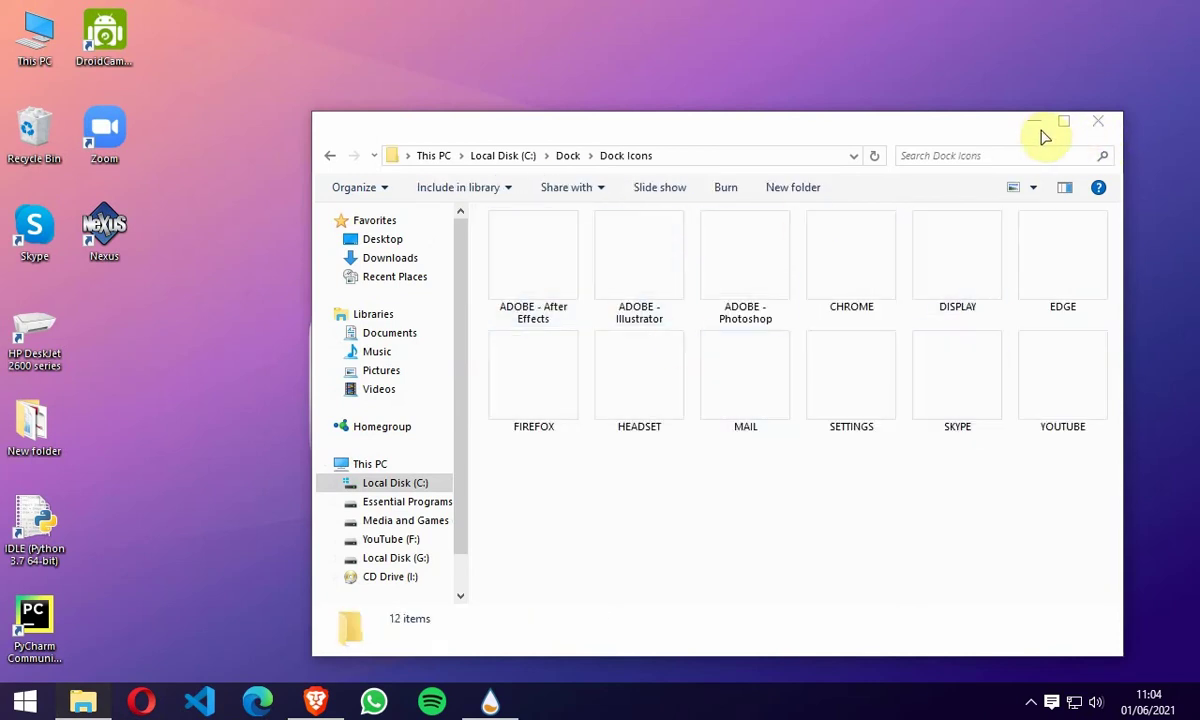
{"action": "left_click_drag", "start_coordinate": [932, 139], "coordinate": [765, 85]}
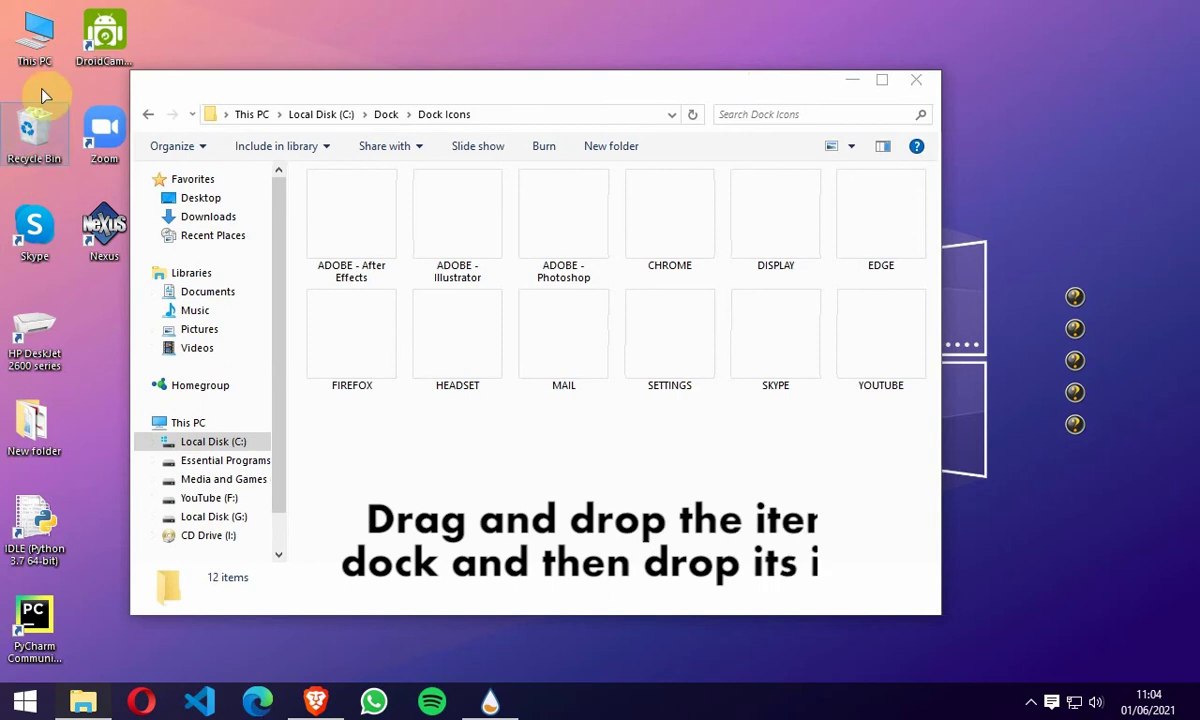
Add This PC to the dock and assign it the DISPLAY icon from the Dock Icons folder
{"action": "left_click_drag", "start_coordinate": [45, 42], "coordinate": [1076, 328]}
{"action": "left_click_drag", "start_coordinate": [785, 252], "coordinate": [1068, 343]}
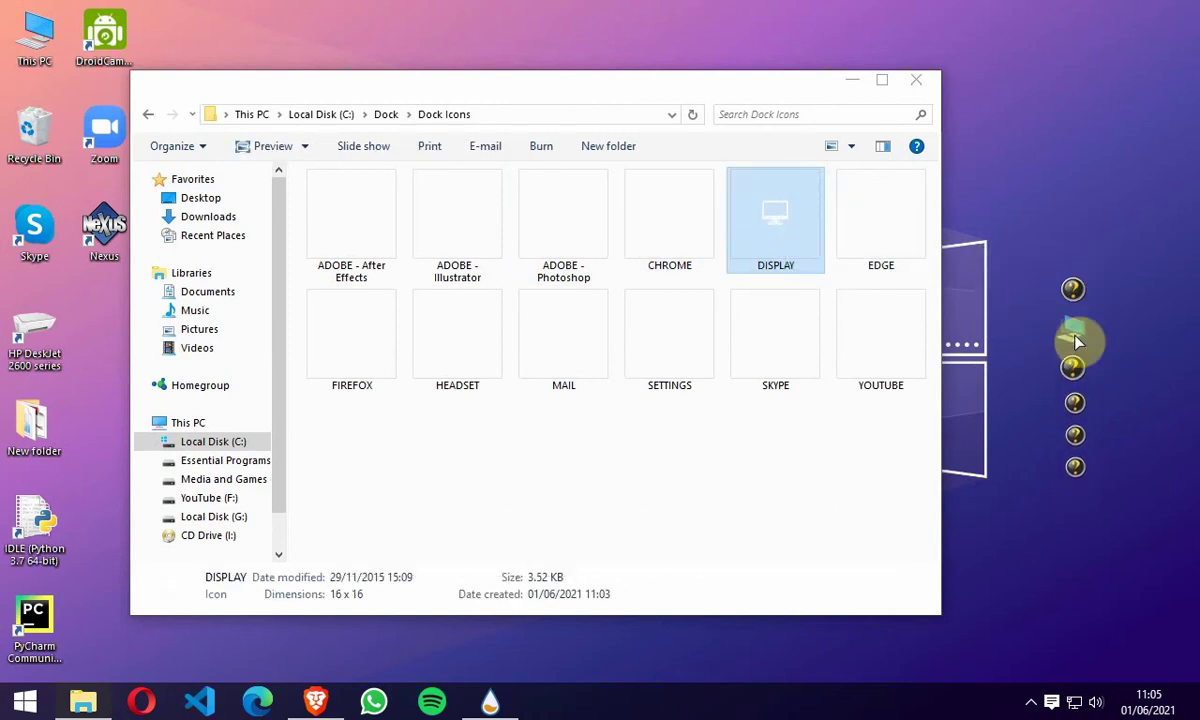
Add the Skype desktop shortcut to the dock and assign it the SKYPE icon from the Dock Icons folder
{"action": "left_click", "coordinate": [866, 244]}
{"action": "left_click_drag", "start_coordinate": [34, 228], "coordinate": [1074, 323]}
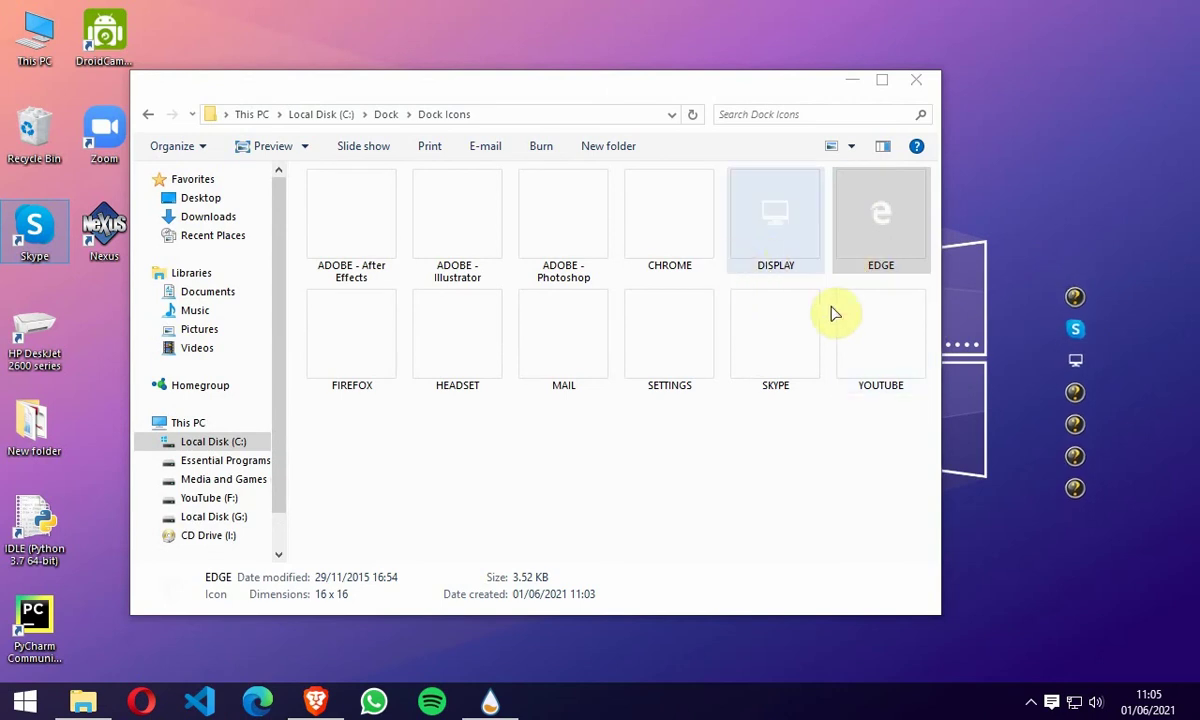
{"action": "left_click_drag", "start_coordinate": [771, 340], "coordinate": [1071, 335]}
Remove all the question-mark placeholder items from the dock, keeping only the Skype and display entries
{"action": "right_click", "coordinate": [1073, 300]}
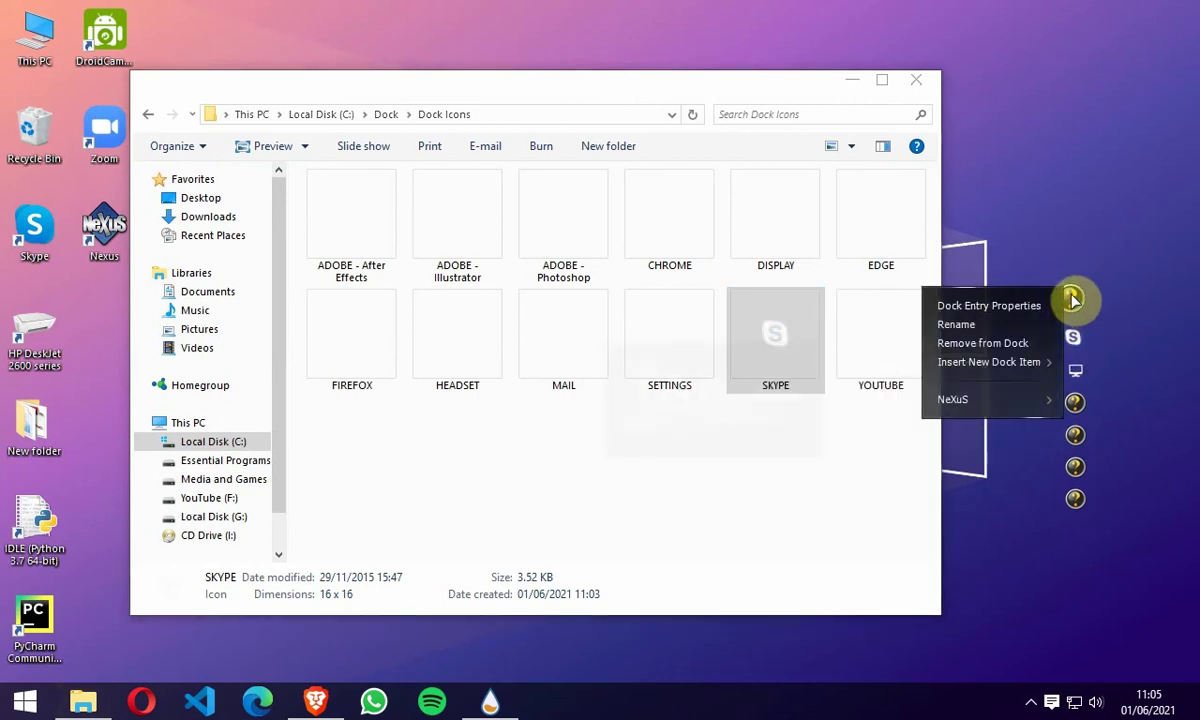
{"action": "left_click", "coordinate": [985, 343]}
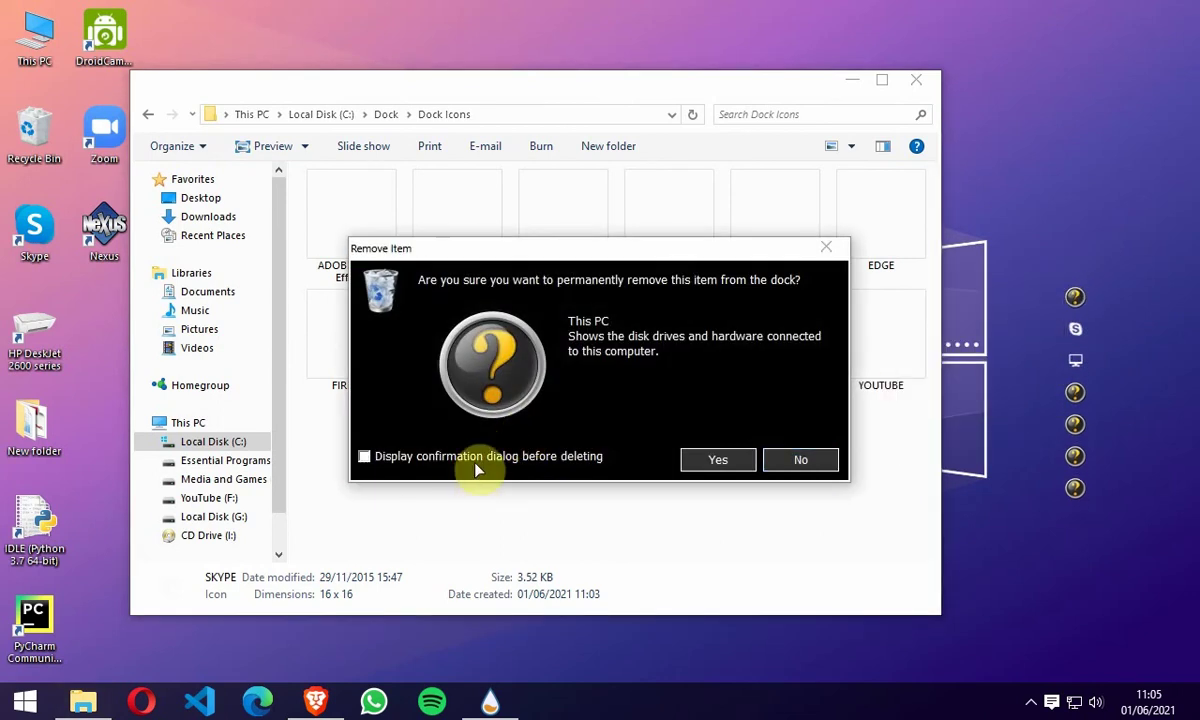
{"action": "left_click", "coordinate": [716, 459]}
{"action": "right_click", "coordinate": [1062, 430]}
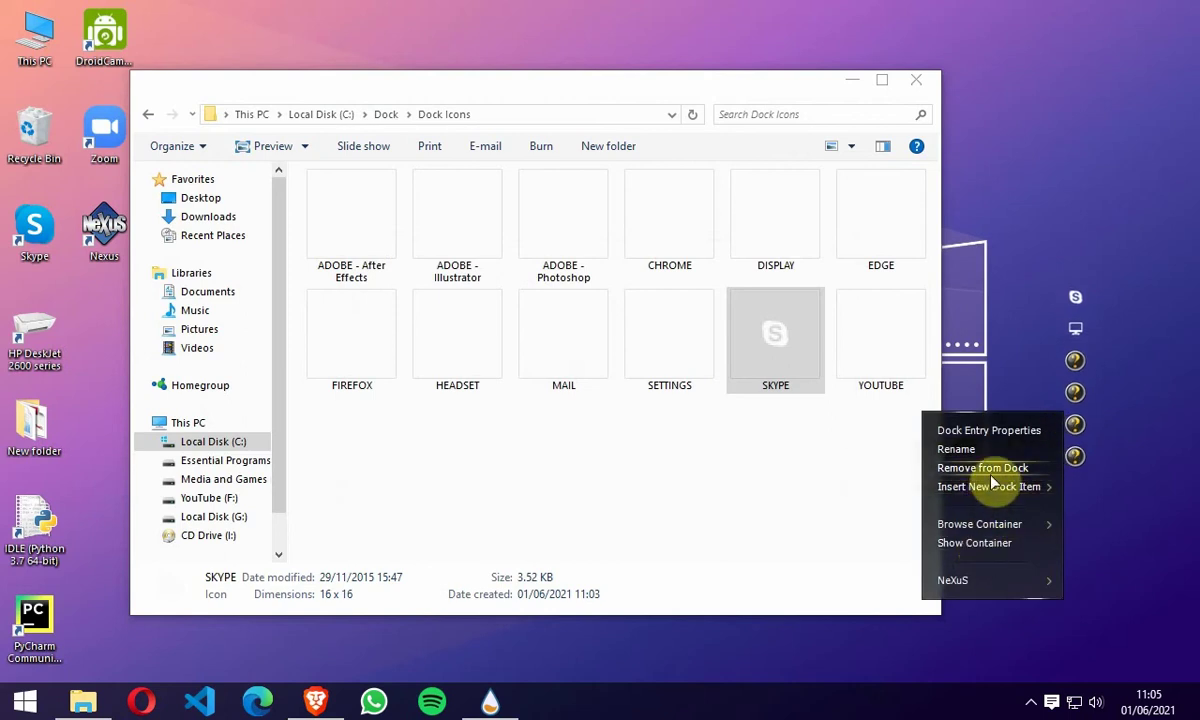
{"action": "left_click", "coordinate": [1000, 466]}
{"action": "right_click", "coordinate": [1076, 390]}
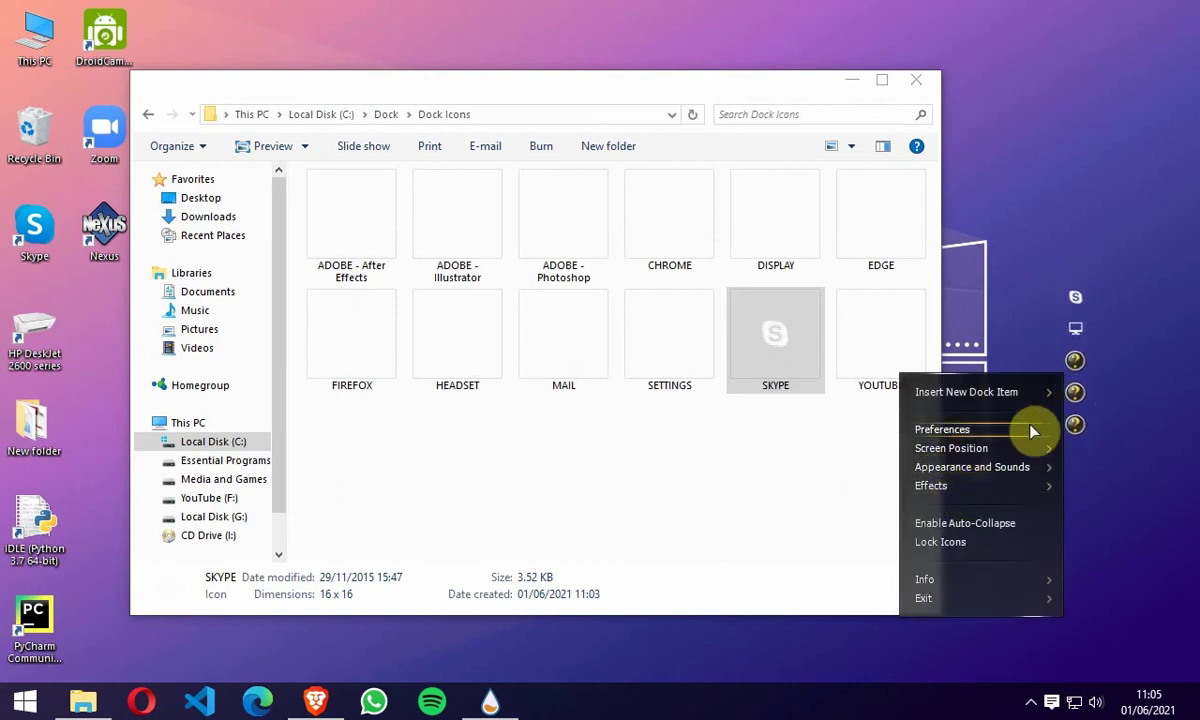
{"action": "right_click", "coordinate": [1073, 395]}
{"action": "left_click", "coordinate": [985, 446]}
{"action": "right_click", "coordinate": [1073, 360]}
{"action": "left_click", "coordinate": [985, 398]}
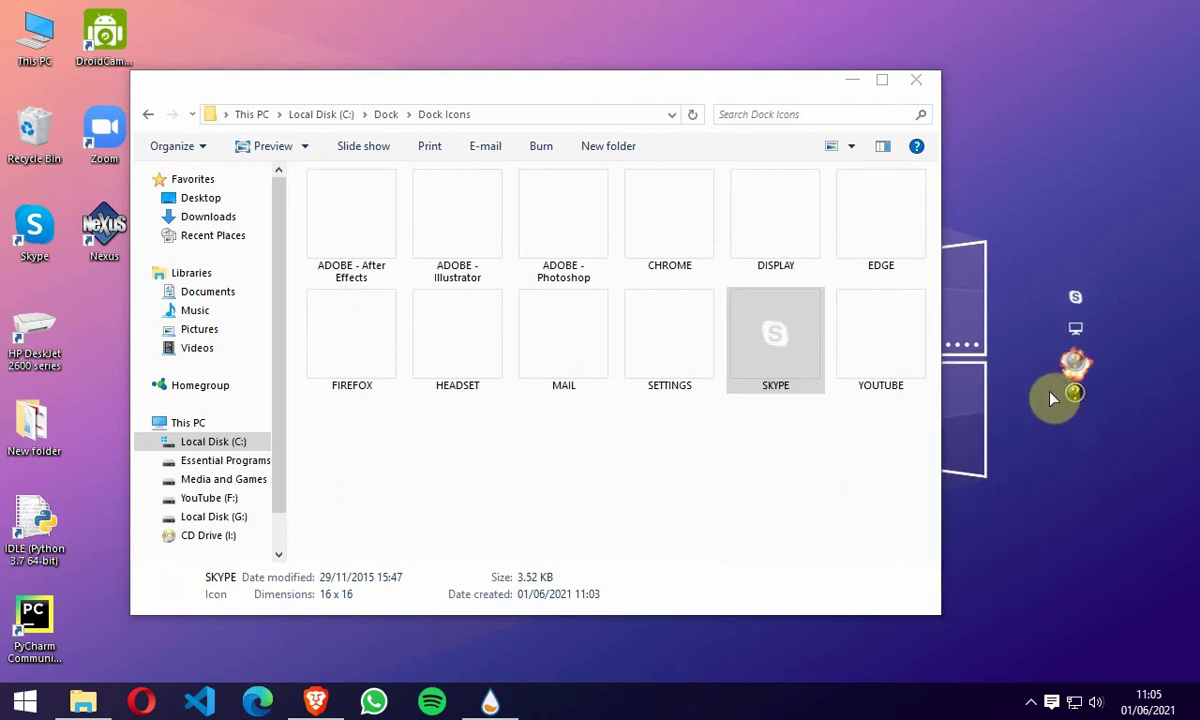
{"action": "right_click", "coordinate": [1073, 362]}
{"action": "left_click", "coordinate": [992, 415]}
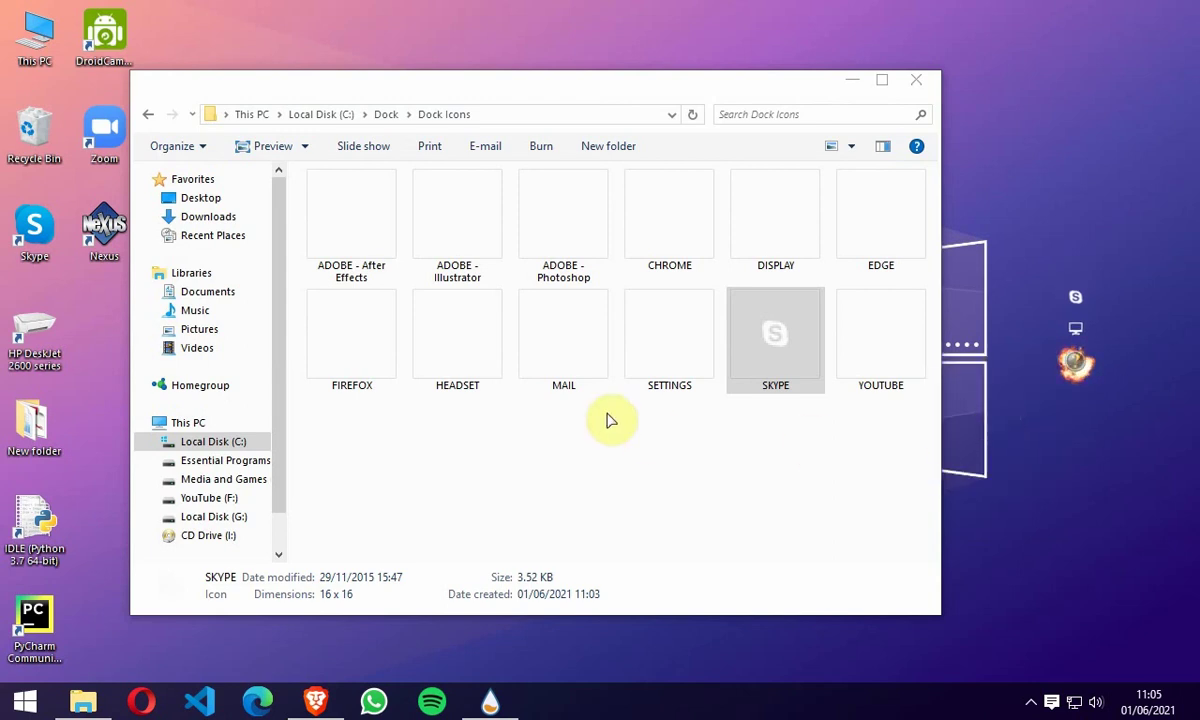
Add Adobe Photoshop CS6 from the installed programs to the dock and assign it the ADOBE - Photoshop icon
{"action": "key", "text": "super"}
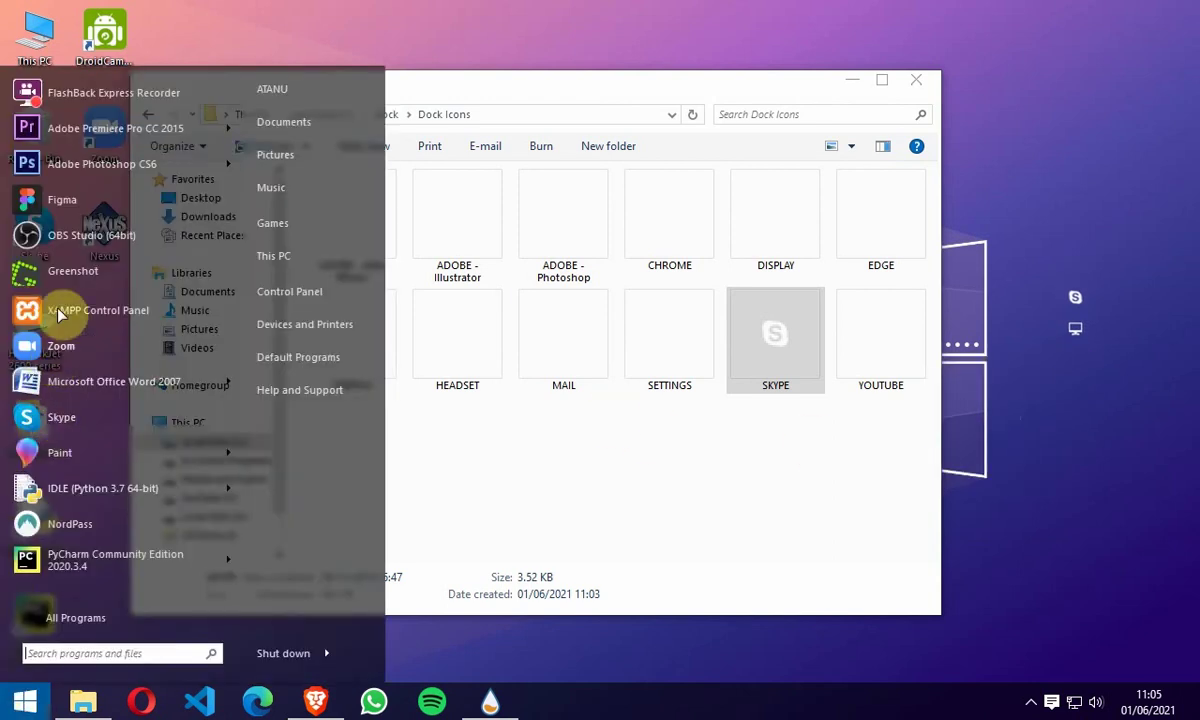
{"action": "left_click_drag", "start_coordinate": [60, 172], "coordinate": [1068, 338]}
{"action": "left_click_drag", "start_coordinate": [570, 253], "coordinate": [1072, 340]}
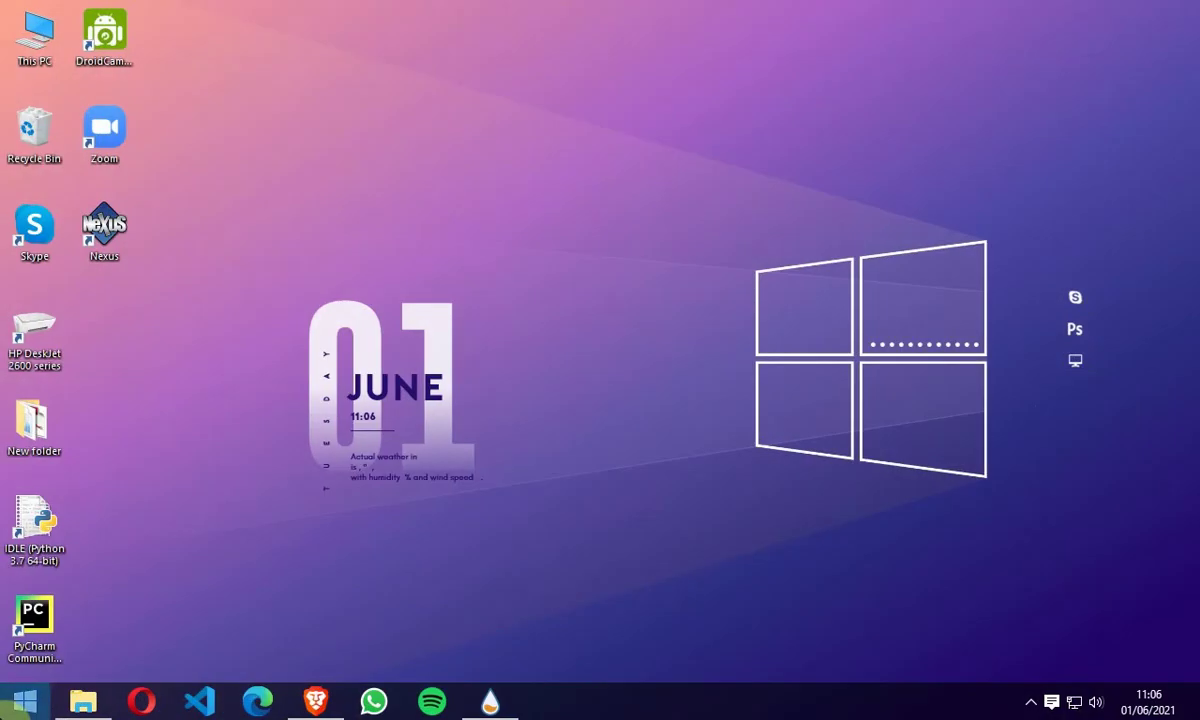
Find Microsoft Edge by searching for edge, add it to the dock with the EDGE icon, and minimize the icons window
{"action": "key", "text": "super"}
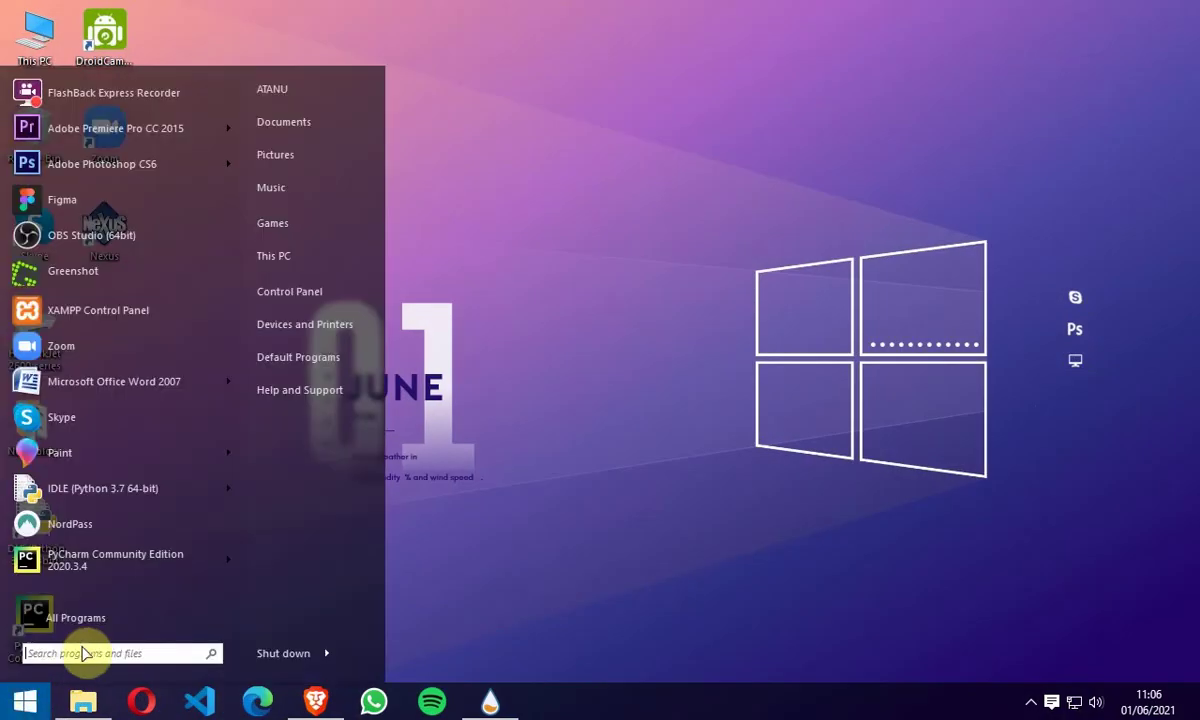
{"action": "type", "text": "edge"}
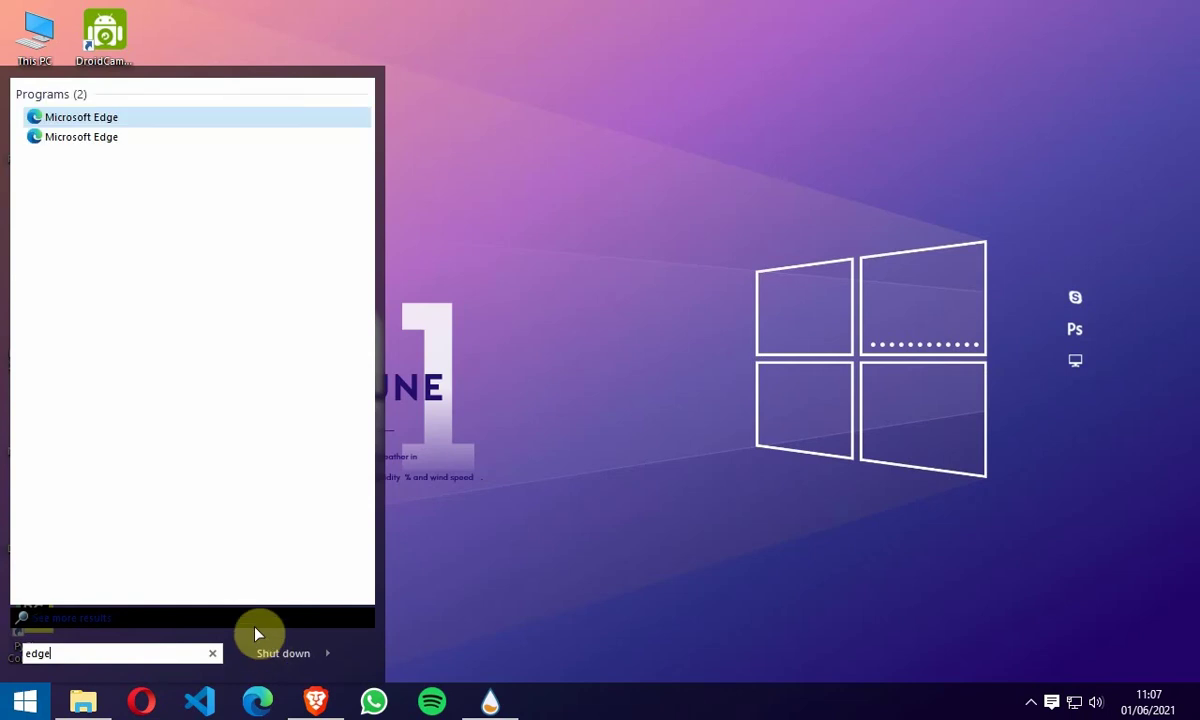
{"action": "left_click_drag", "start_coordinate": [83, 123], "coordinate": [1066, 332]}
{"action": "left_click", "coordinate": [82, 704]}
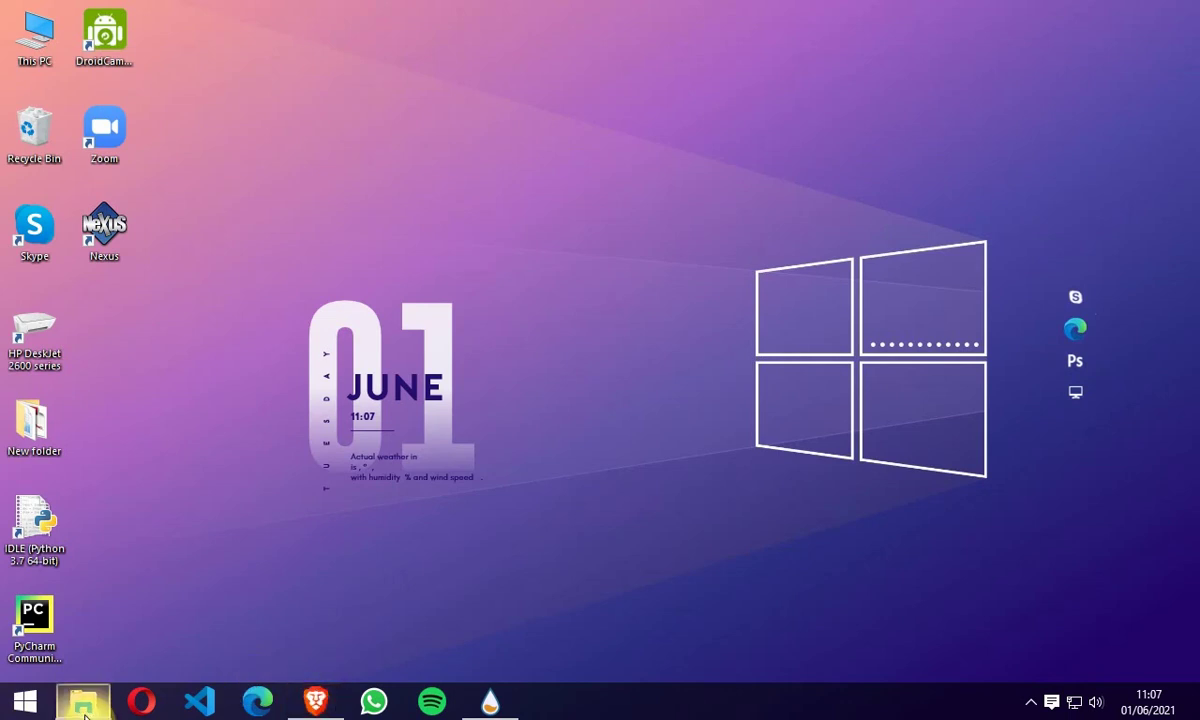
{"action": "left_click_drag", "start_coordinate": [858, 230], "coordinate": [1080, 344]}
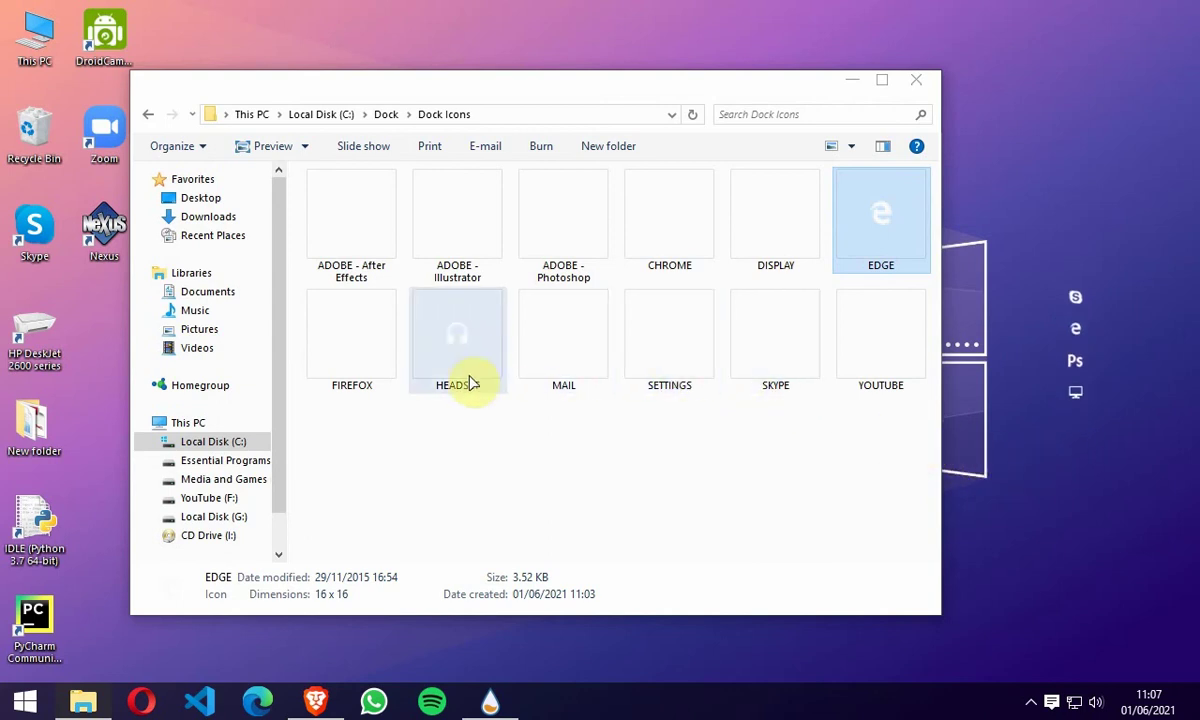
{"action": "left_click", "coordinate": [852, 86]}
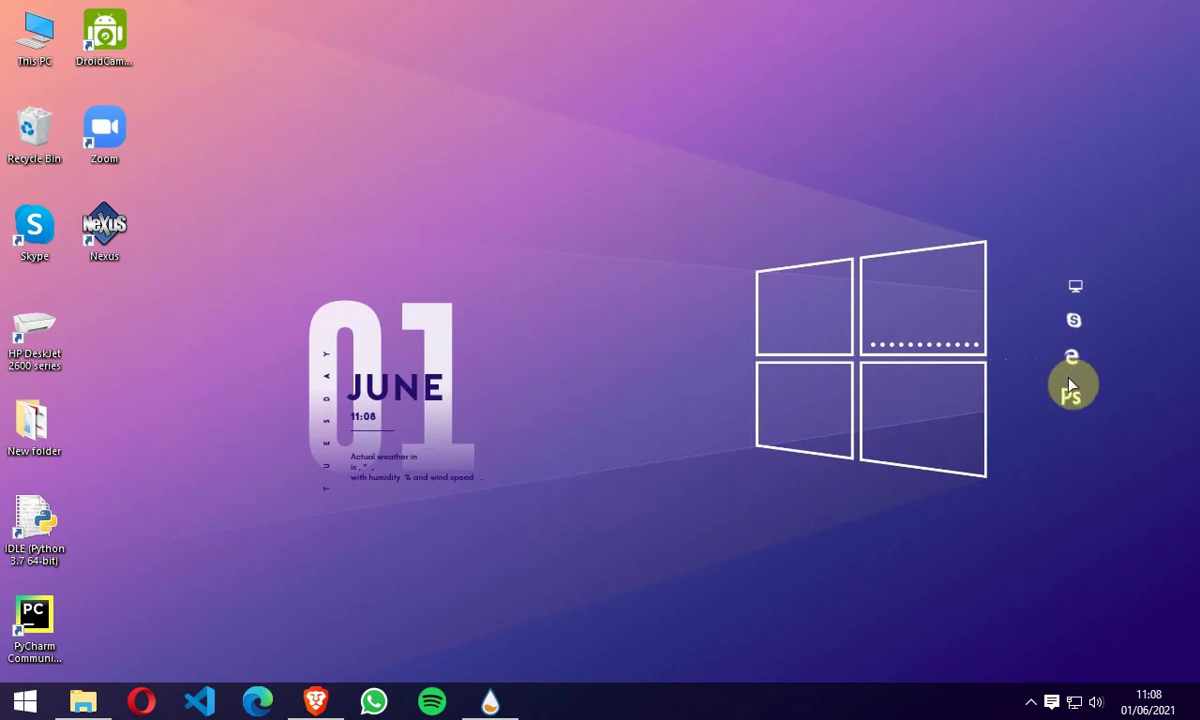
Insert a new item into the dock and set its item type to URL
{"action": "right_click", "coordinate": [1071, 385]}
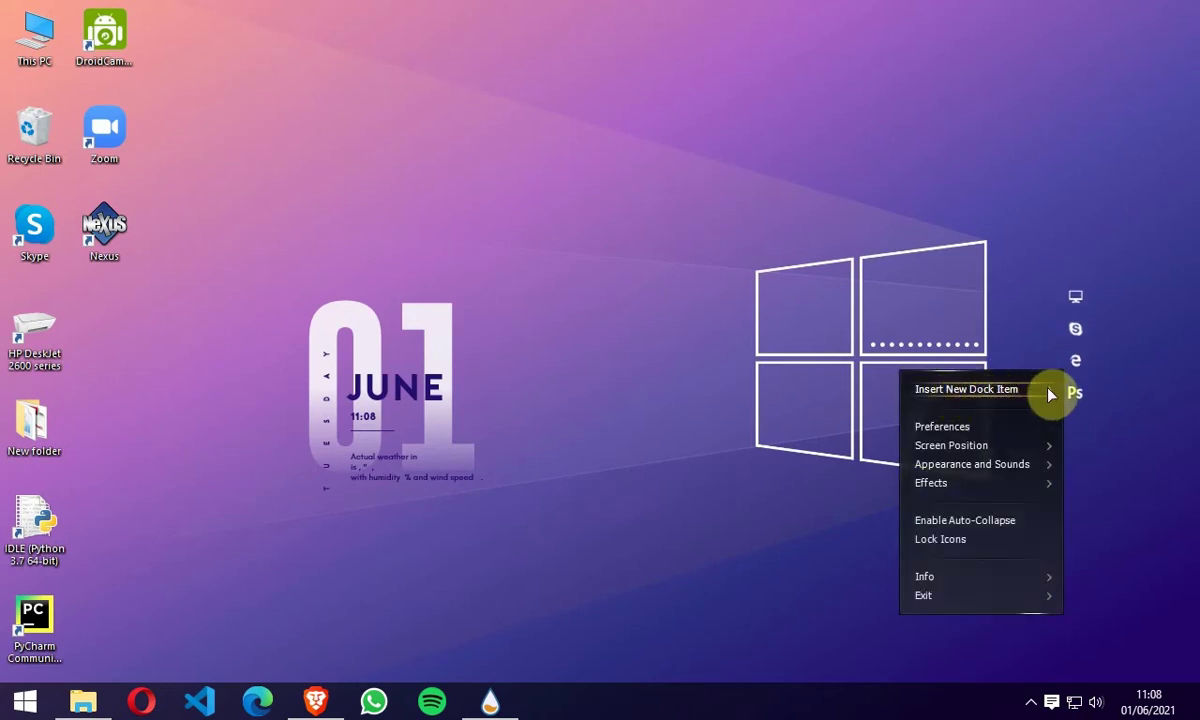
{"action": "mouse_move", "coordinate": [1047, 391]}
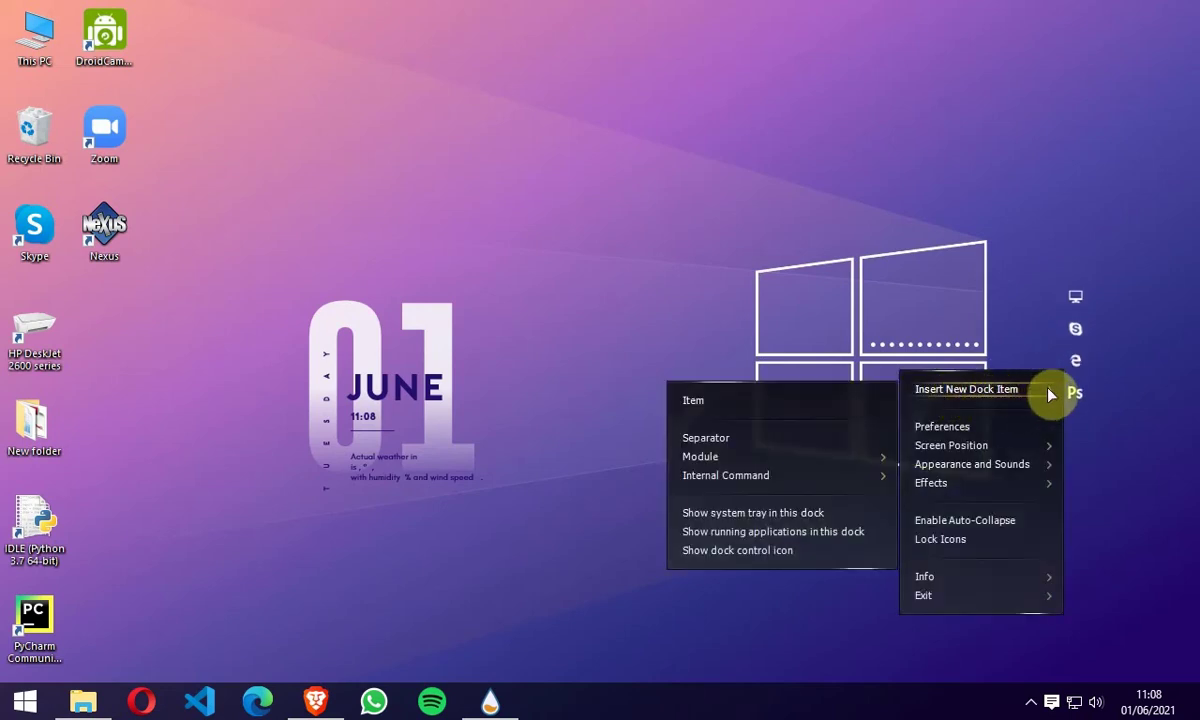
{"action": "left_click", "coordinate": [752, 410]}
{"action": "left_click_drag", "start_coordinate": [870, 173], "coordinate": [540, 175]}
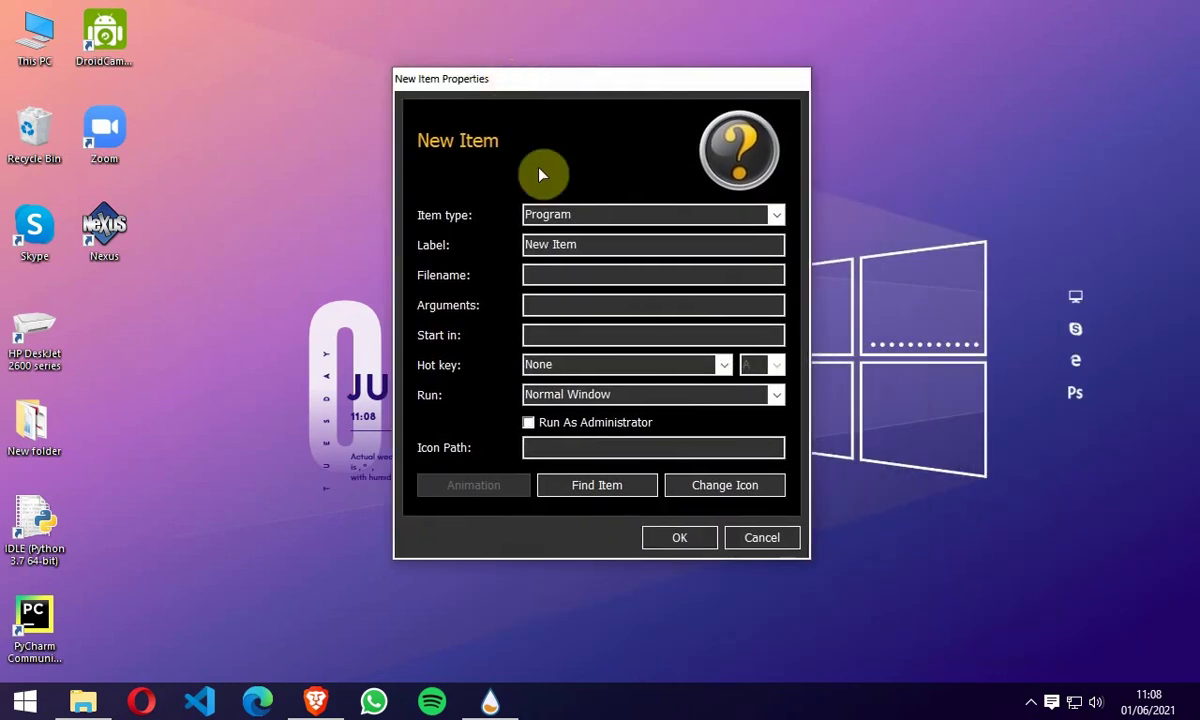
{"action": "left_click", "coordinate": [777, 216]}
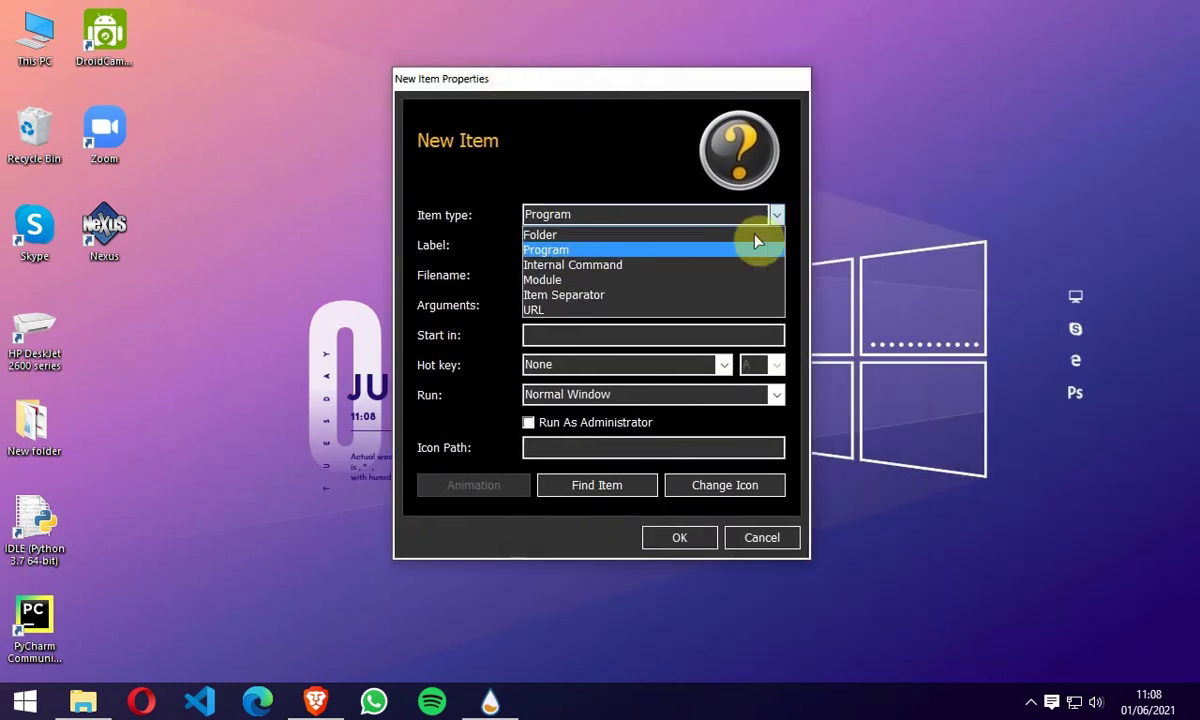
{"action": "left_click", "coordinate": [562, 311]}
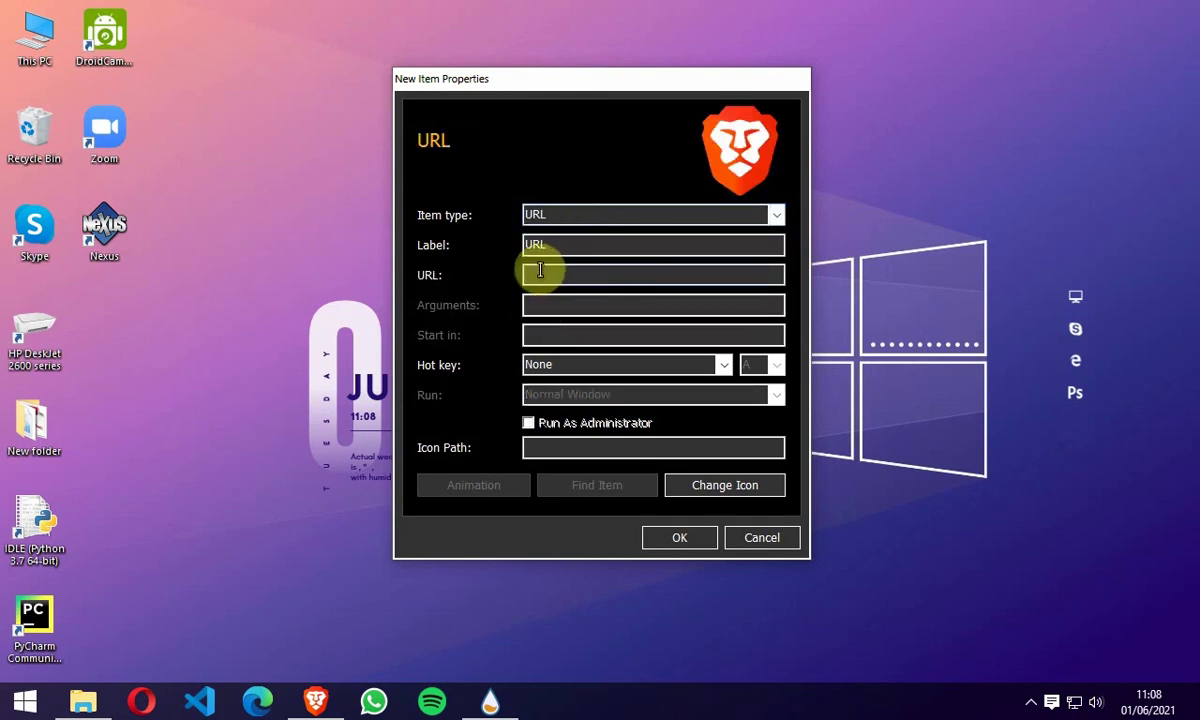
{"action": "left_click_drag", "start_coordinate": [555, 246], "coordinate": [482, 244]}
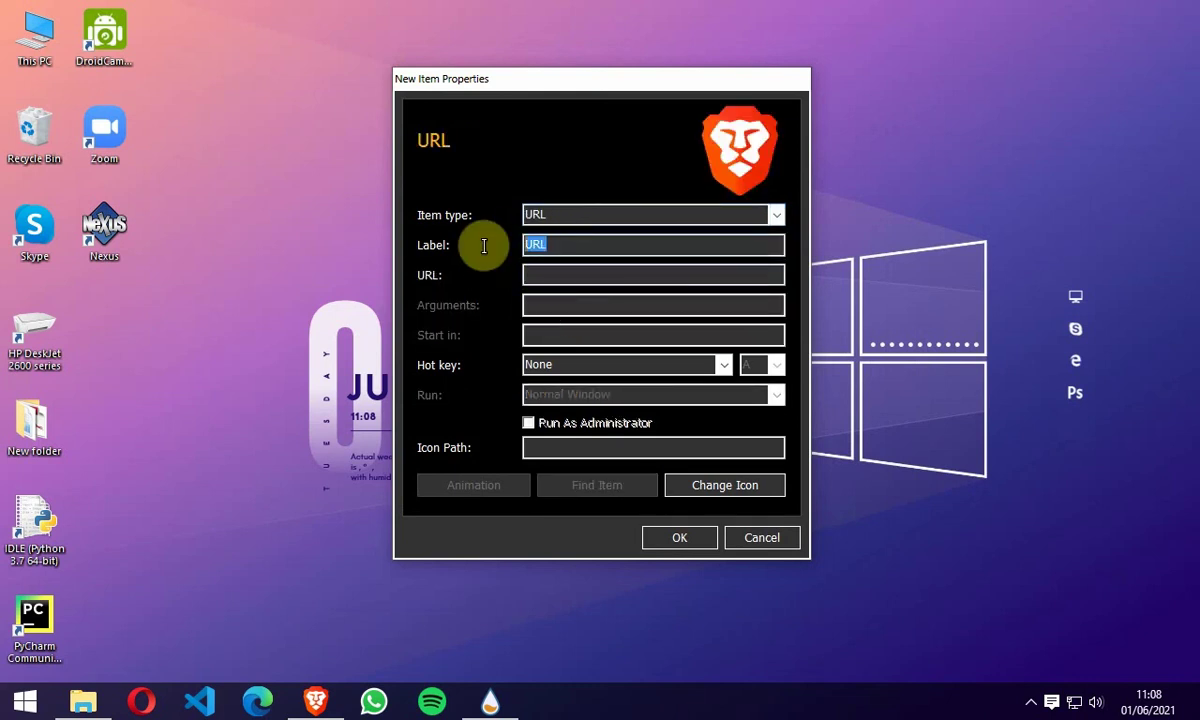
{"action": "type", "text": "YouTube"}
{"action": "left_click", "coordinate": [556, 268]}
{"action": "type", "text": "https://youtube.com"}
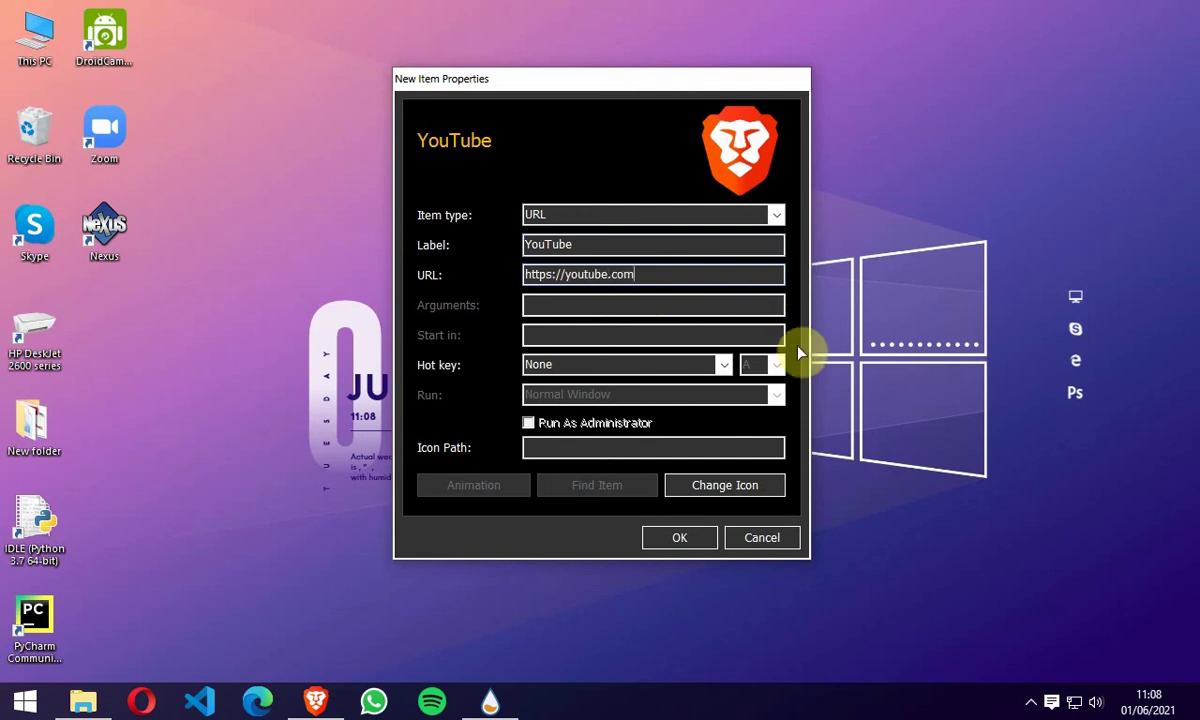
{"action": "left_click", "coordinate": [679, 540]}
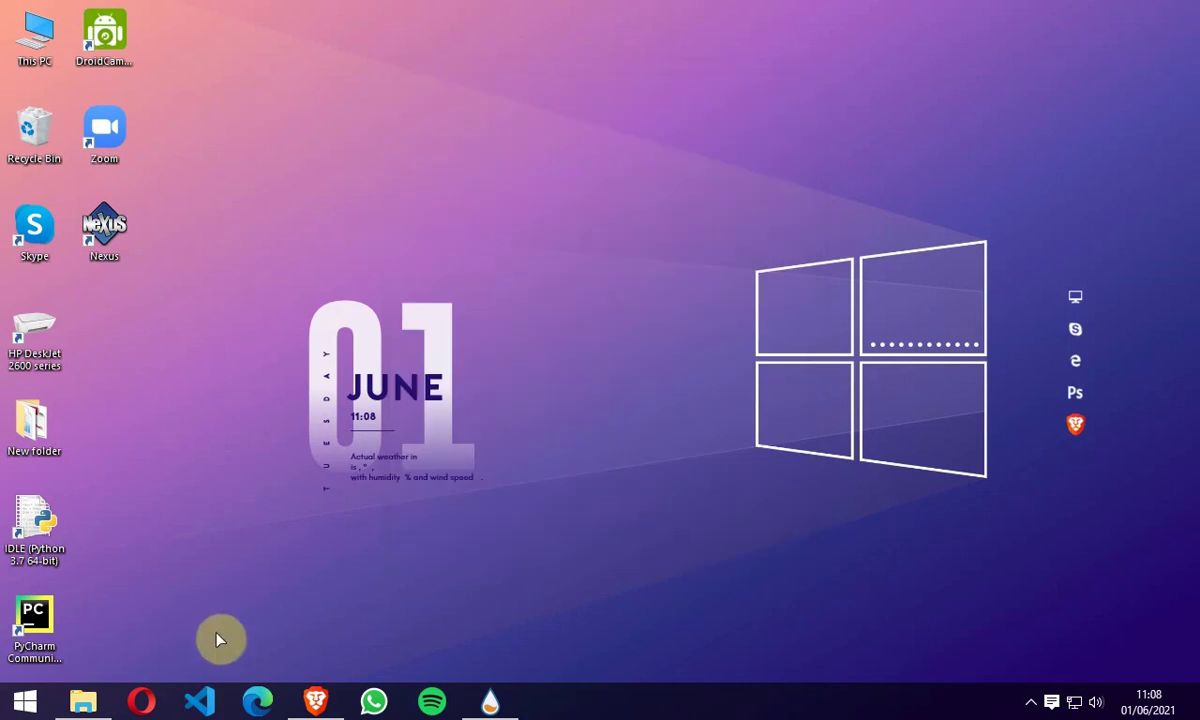
{"action": "left_click", "coordinate": [80, 705]}
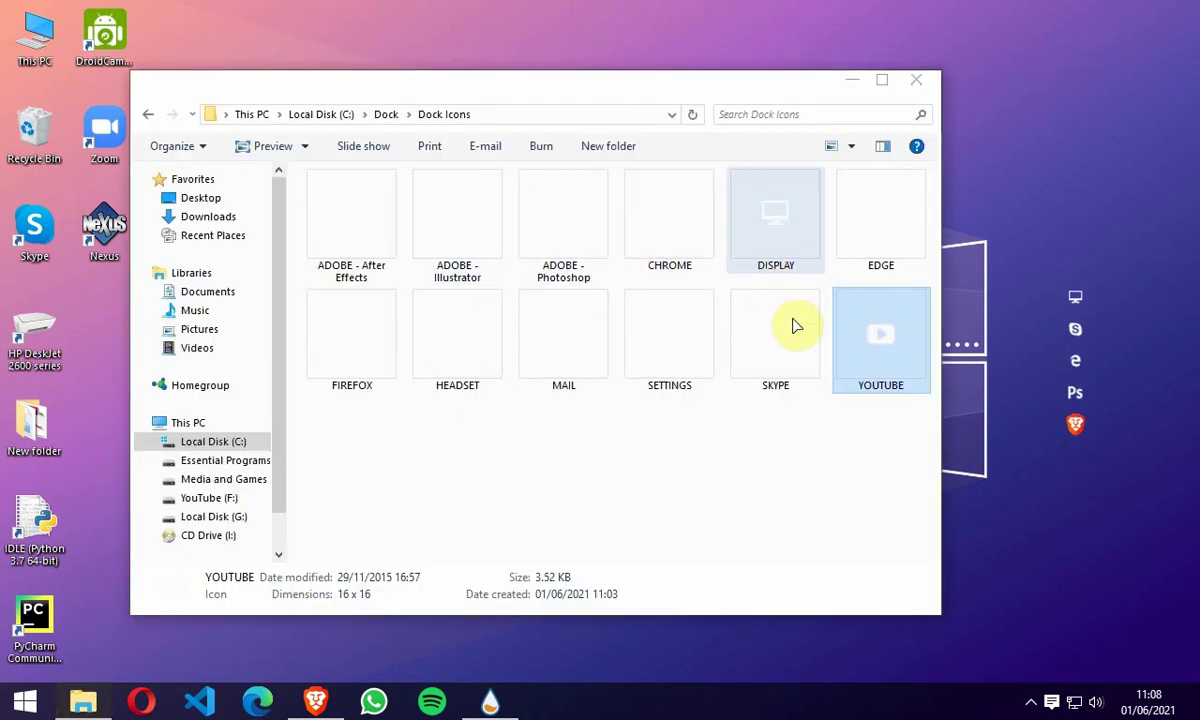
{"action": "left_click_drag", "start_coordinate": [897, 368], "coordinate": [1074, 432]}
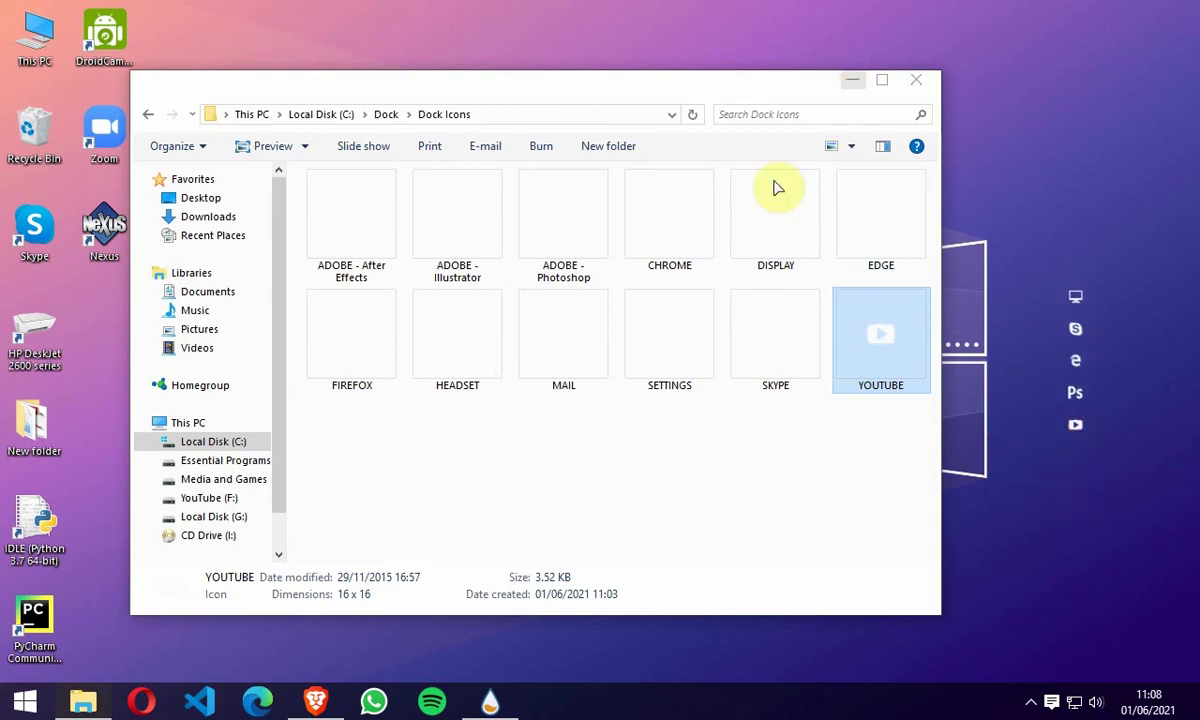
Add the CHROME, ADOBE - Illustrator and ADOBE - After Effects icons to the dock
{"action": "left_click_drag", "start_coordinate": [681, 210], "coordinate": [1073, 360]}
{"action": "left_click_drag", "start_coordinate": [457, 220], "coordinate": [758, 370]}
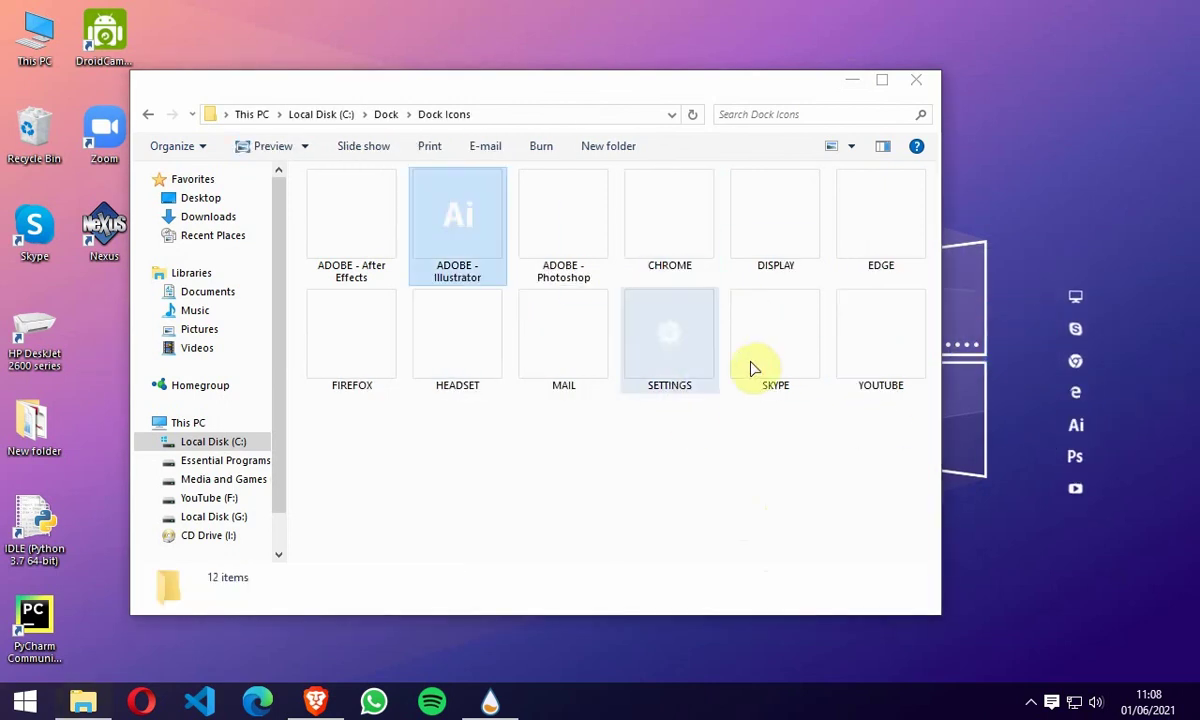
{"action": "left_click_drag", "start_coordinate": [350, 238], "coordinate": [1072, 445]}
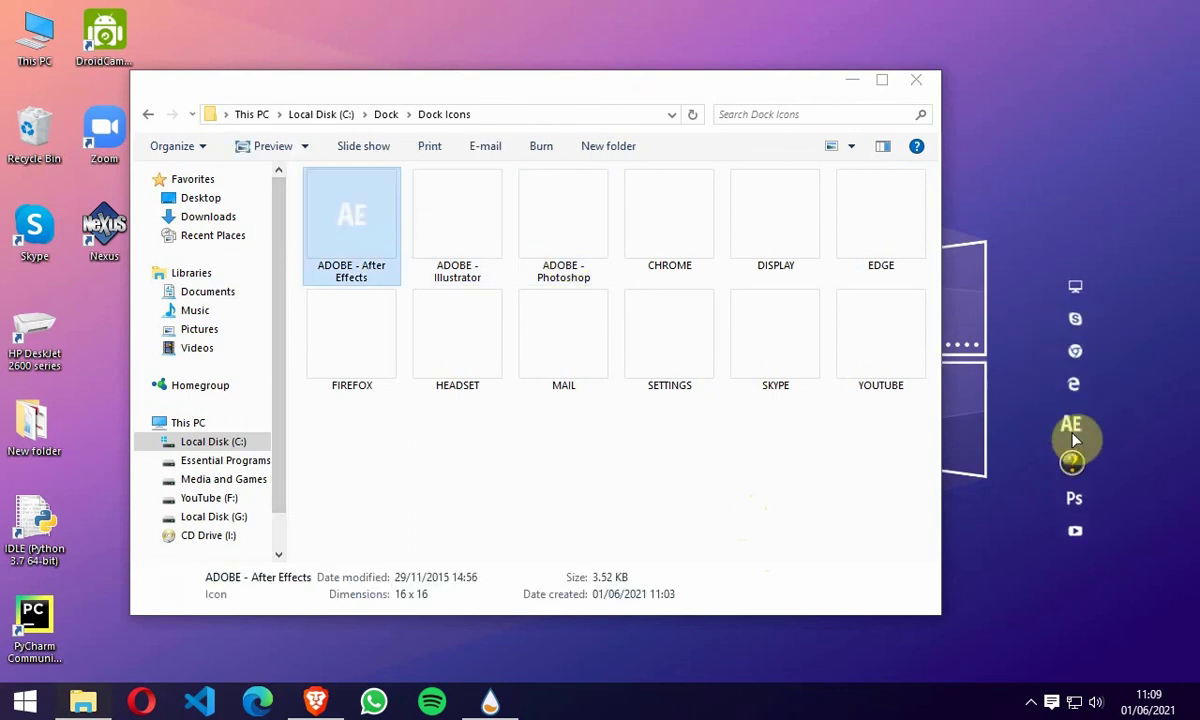
Replace the question-mark item above Photoshop in the dock with the ADOBE - Illustrator icon and minimize the icons window
{"action": "right_click", "coordinate": [1074, 455]}
{"action": "left_click", "coordinate": [985, 507]}
{"action": "left_click_drag", "start_coordinate": [457, 225], "coordinate": [1073, 460]}
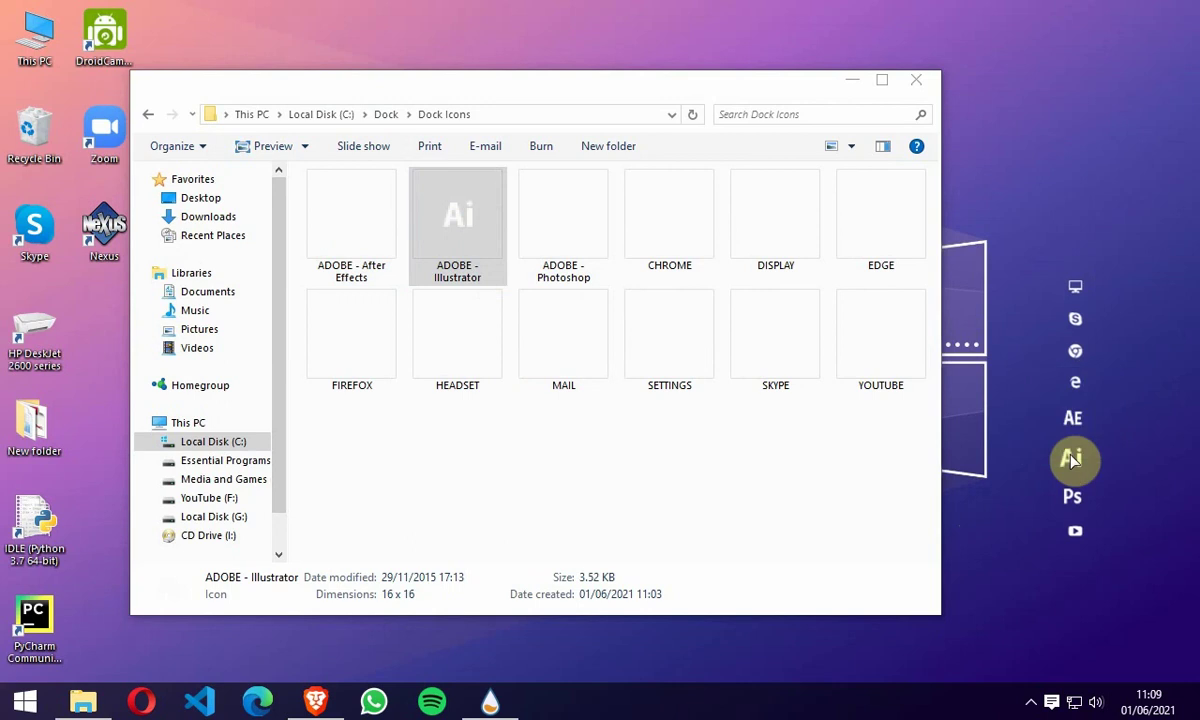
{"action": "left_click", "coordinate": [854, 84]}
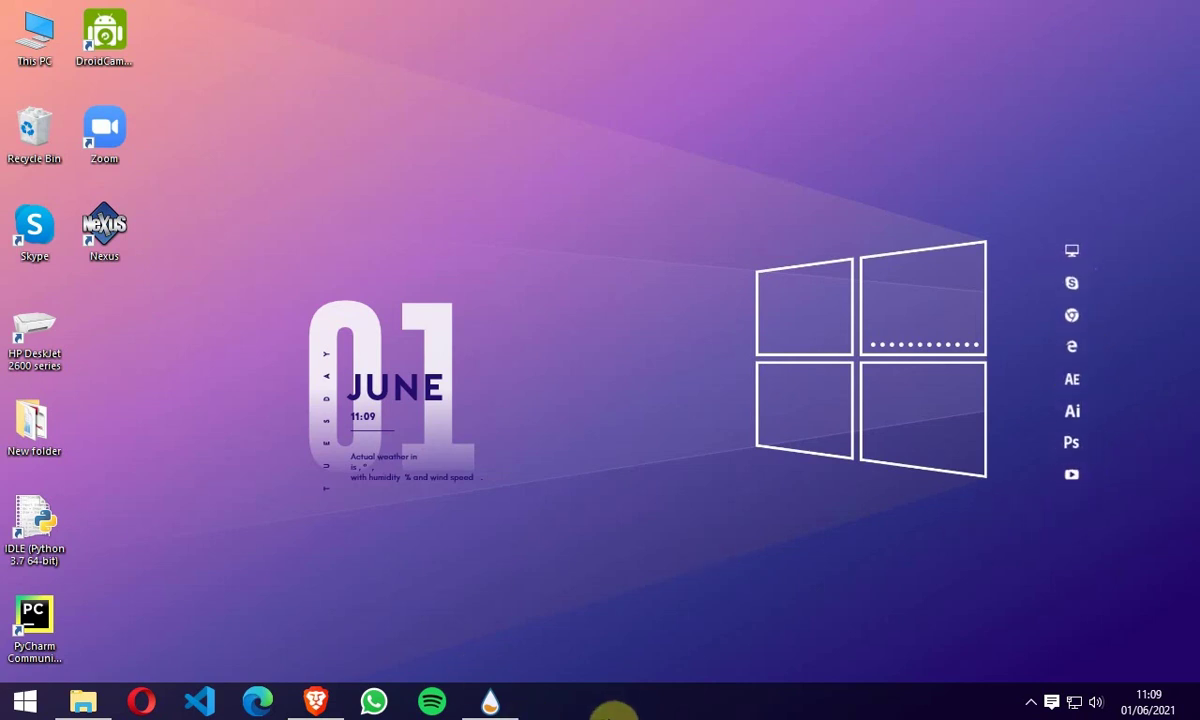
Turn on auto-hide for the taskbar in its properties and save the setting
{"action": "right_click", "coordinate": [612, 712]}
{"action": "left_click", "coordinate": [625, 704]}
{"action": "left_click", "coordinate": [37, 362]}
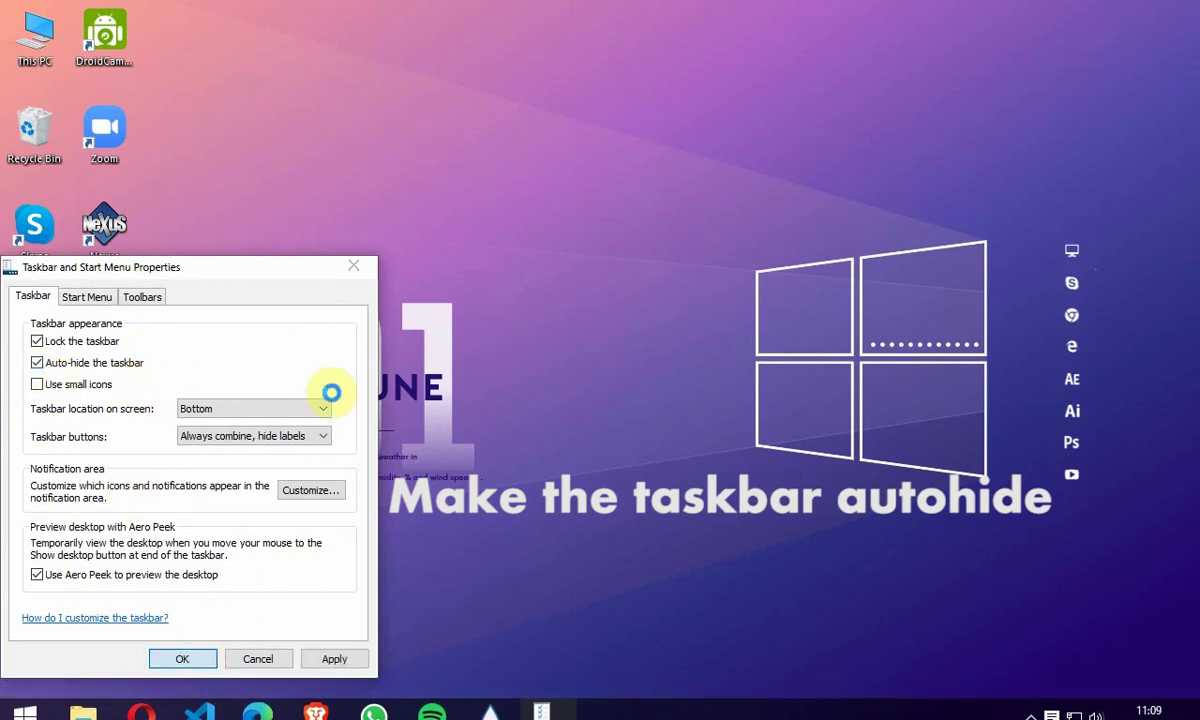
{"action": "key", "text": "Return"}
Refresh the desktop and hide the desktop icons
{"action": "right_click", "coordinate": [396, 123]}
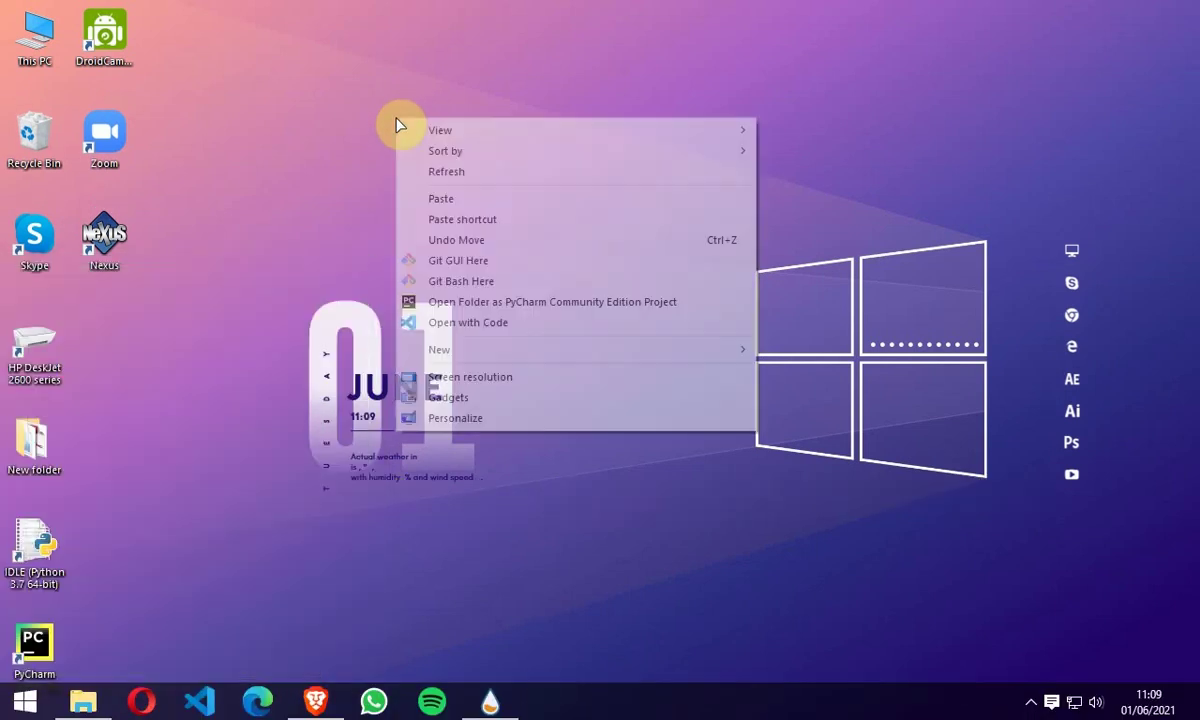
{"action": "left_click", "coordinate": [427, 172]}
{"action": "right_click", "coordinate": [427, 168]}
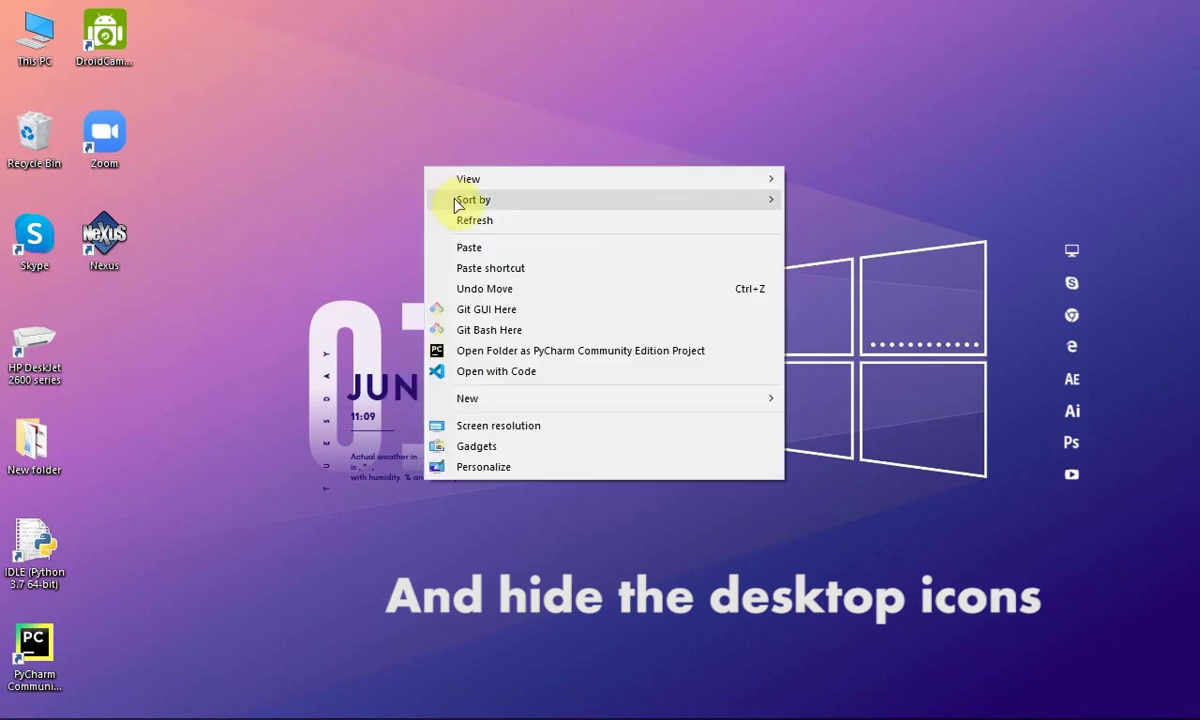
{"action": "mouse_move", "coordinate": [437, 179]}
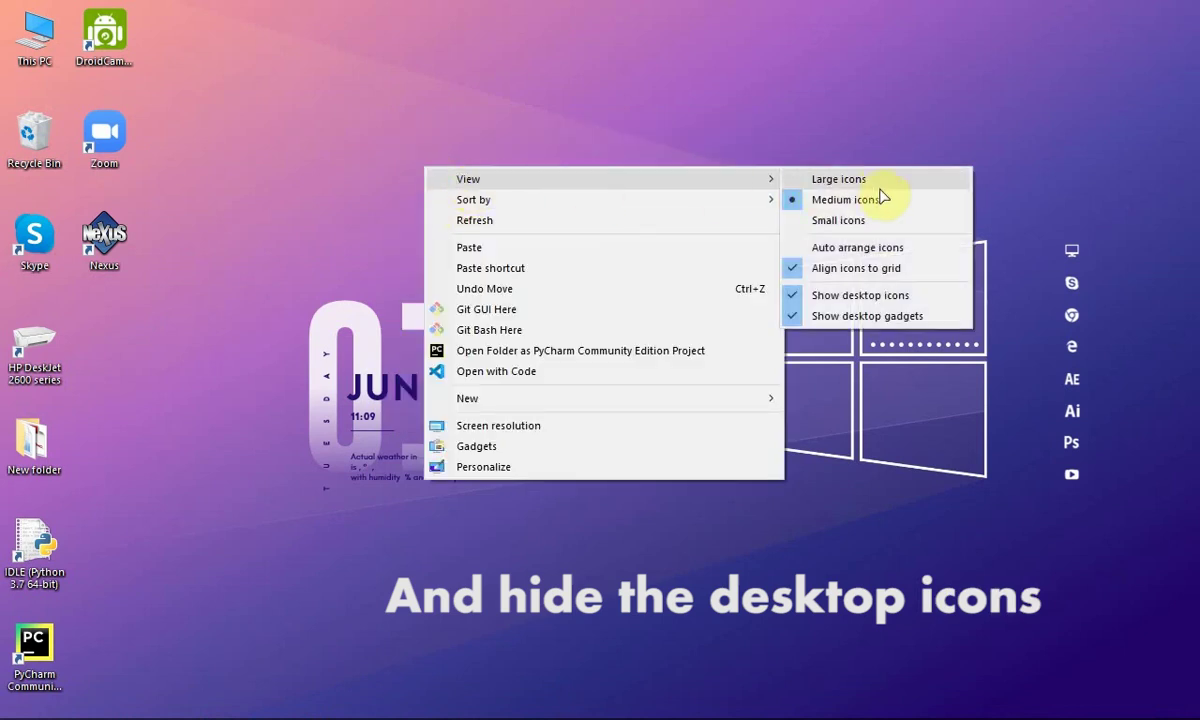
{"action": "left_click", "coordinate": [872, 298]}
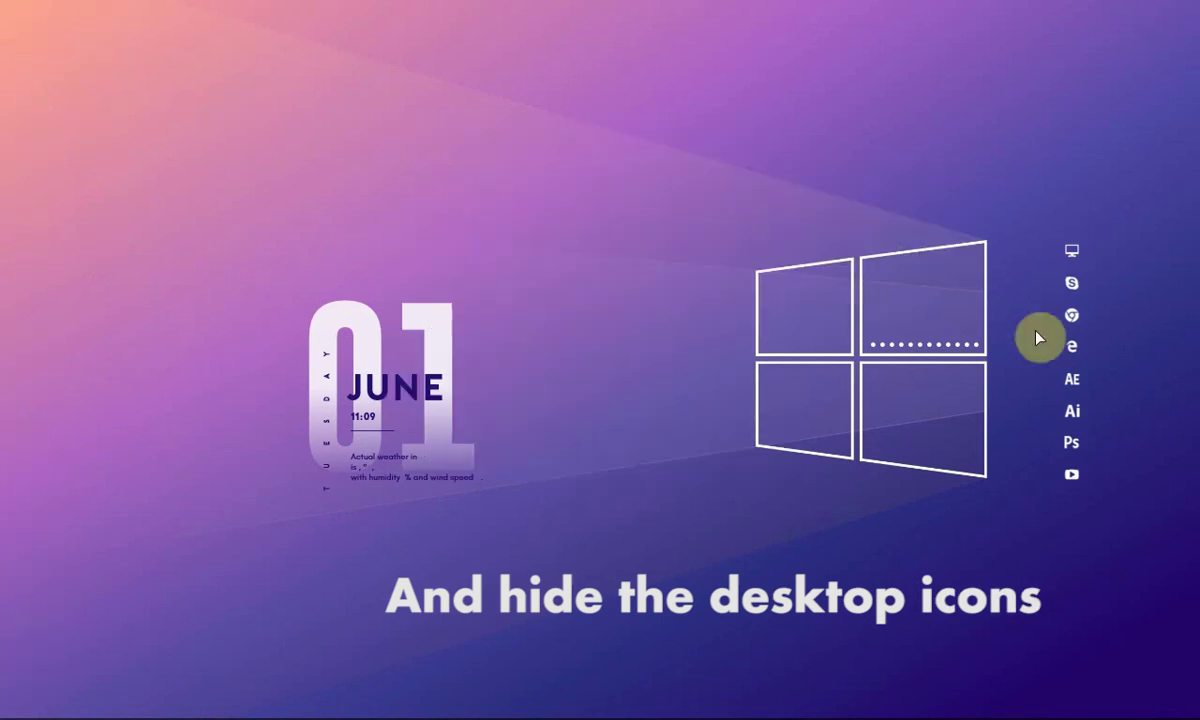
Turn off the Draggable setting for the Ageo Time and Date skin
{"action": "right_click", "coordinate": [446, 414]}
{"action": "mouse_move", "coordinate": [479, 497]}
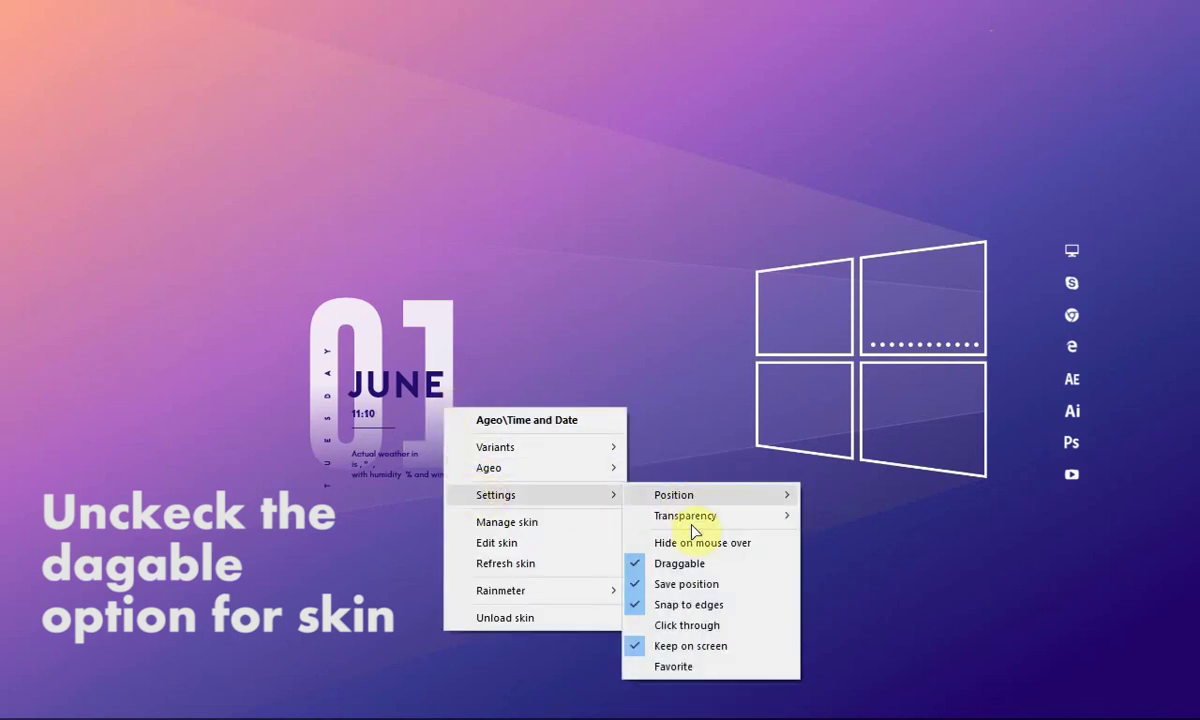
{"action": "left_click", "coordinate": [656, 567]}
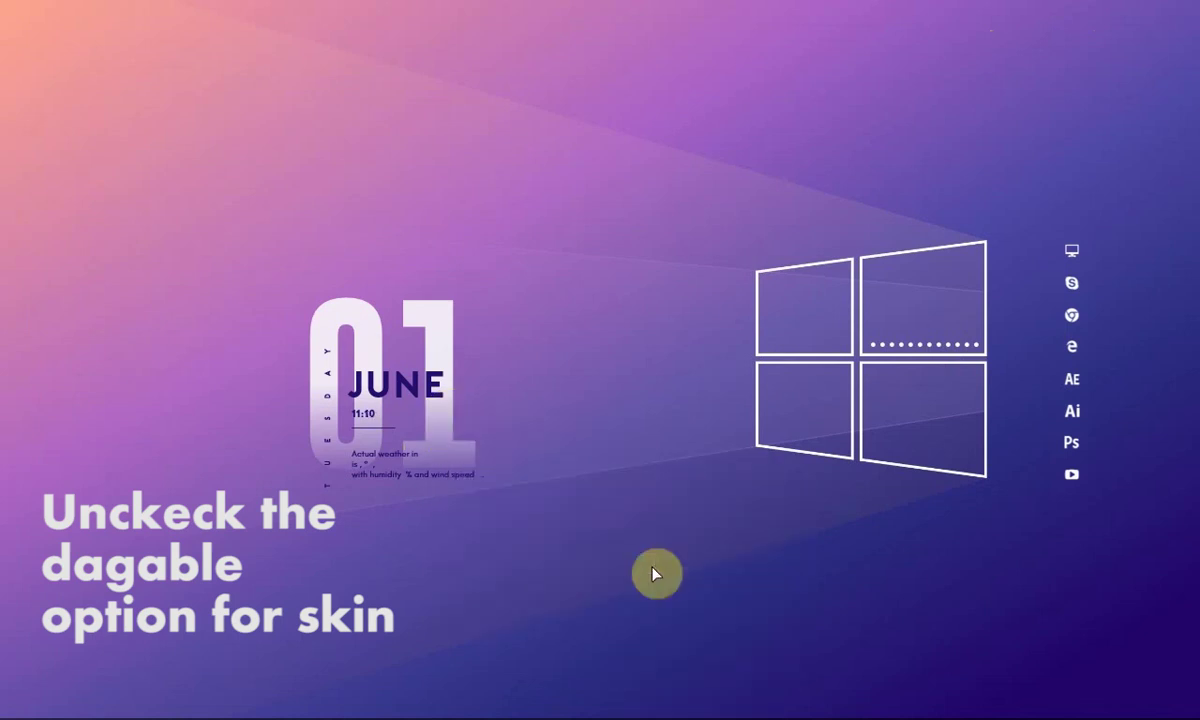